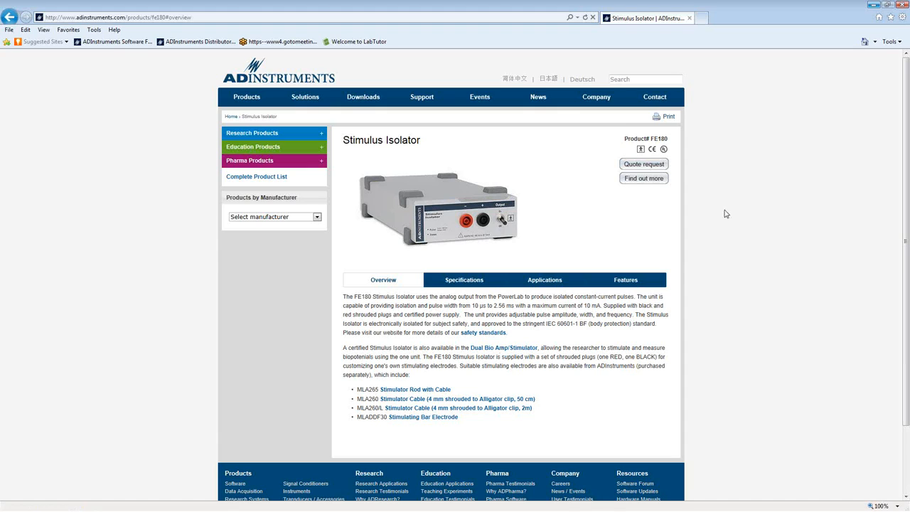
# Switch to LabChart and turn on Output 1 in the Stimulator settings, closing the dialog when done.
pyautogui.click(873, 5)
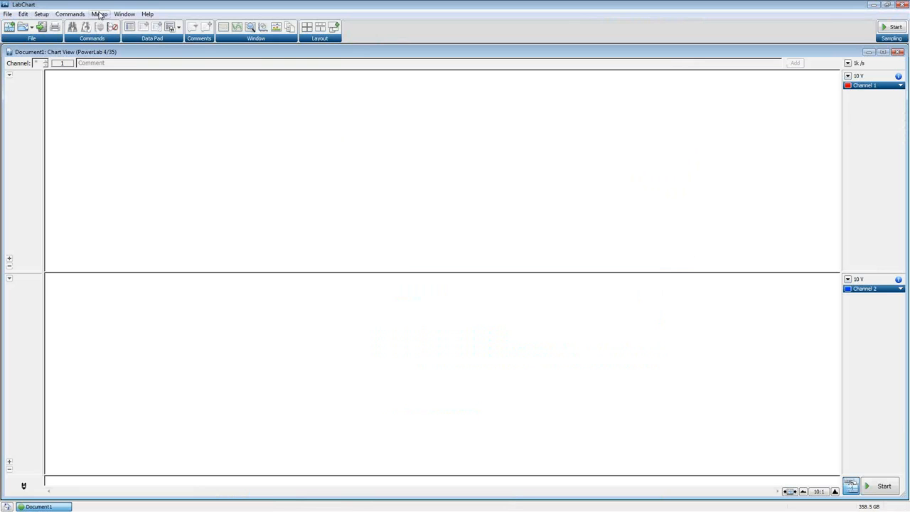
pyautogui.click(40, 14)
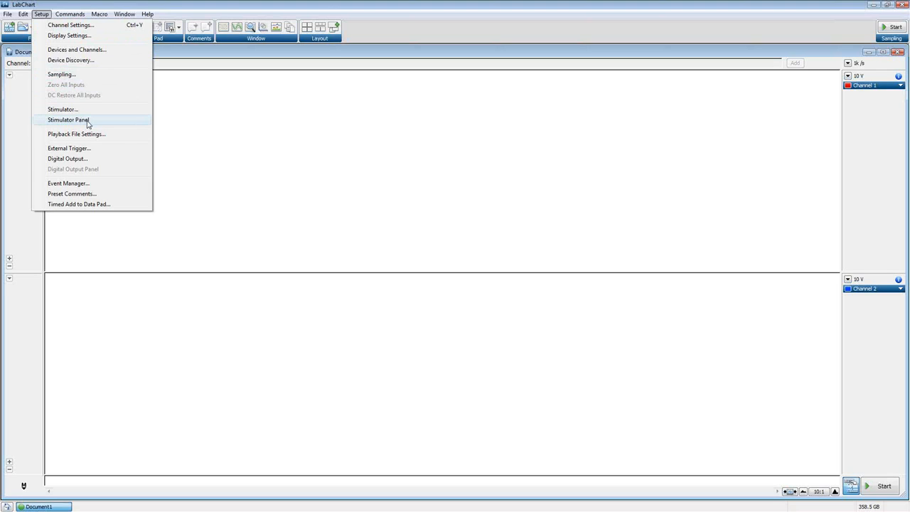
pyautogui.click(70, 5)
pyautogui.click(44, 16)
pyautogui.click(70, 113)
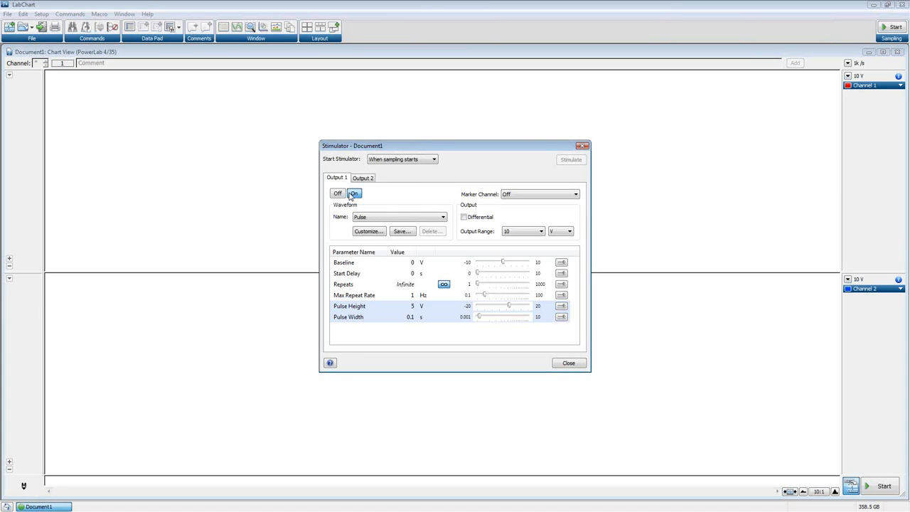
pyautogui.click(353, 193)
pyautogui.click(582, 147)
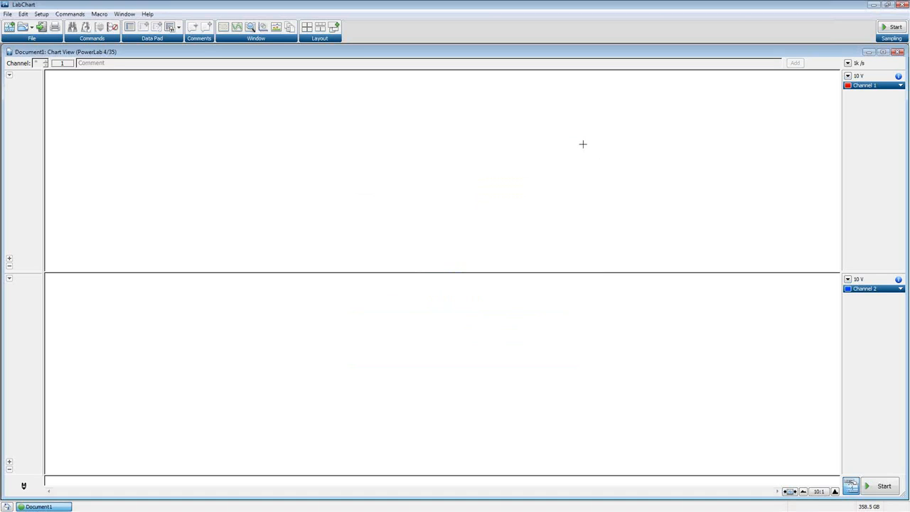
# Open both the Stimulator dialog and the Stimulator Panel and place them apart for comparison.
pyautogui.click(41, 13)
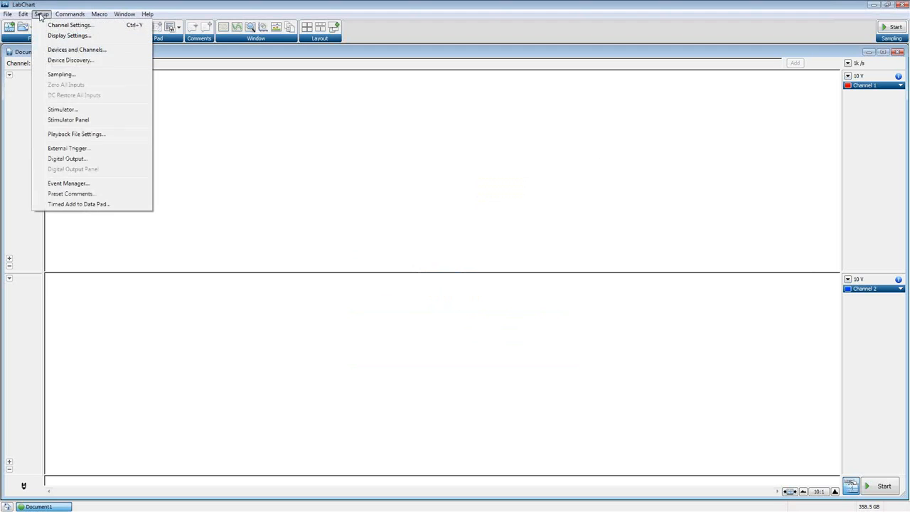
pyautogui.click(85, 113)
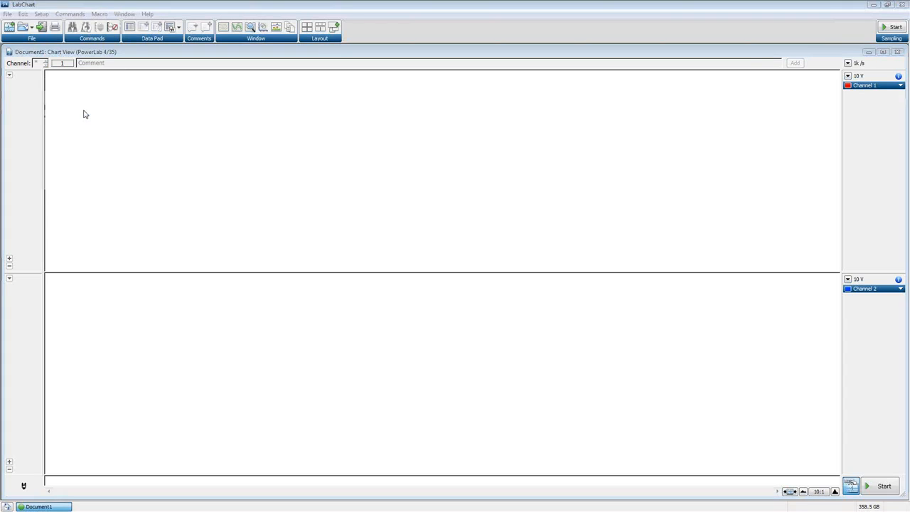
pyautogui.click(41, 15)
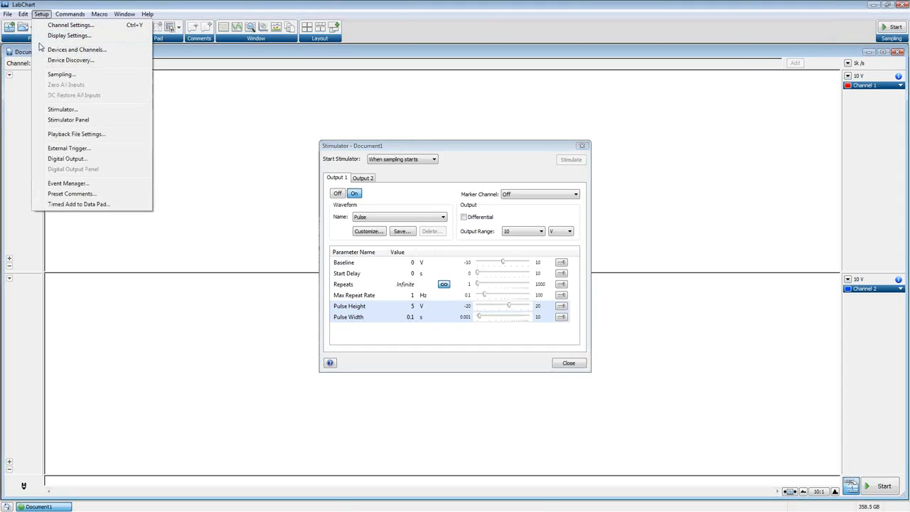
pyautogui.click(66, 121)
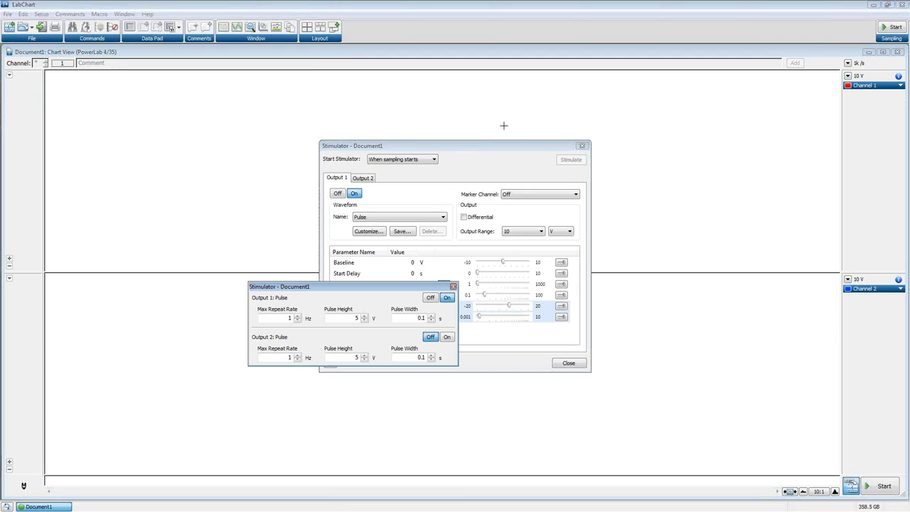
pyautogui.moveTo(539, 150); pyautogui.dragTo(726, 159)
pyautogui.moveTo(352, 290); pyautogui.dragTo(193, 128)
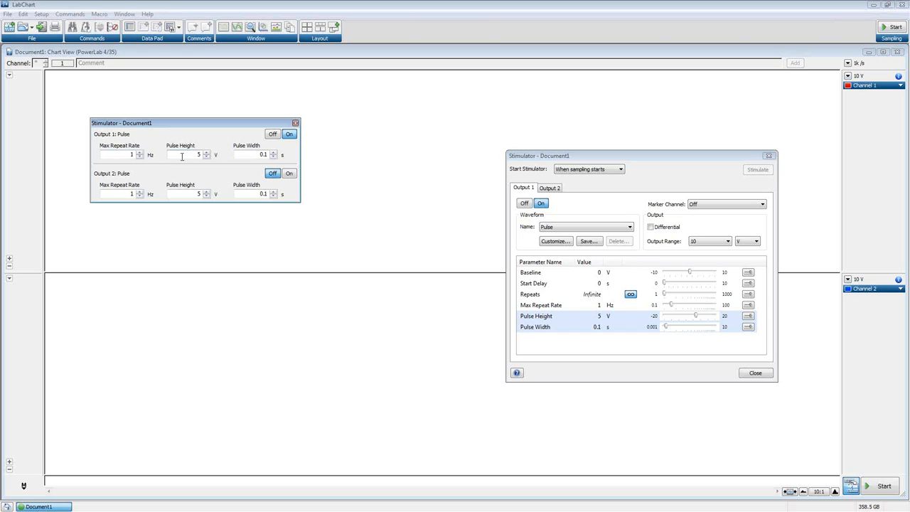
# Close and reopen the Stimulator dialog while the Stimulator Panel stays open, and close both windows.
pyautogui.click(768, 156)
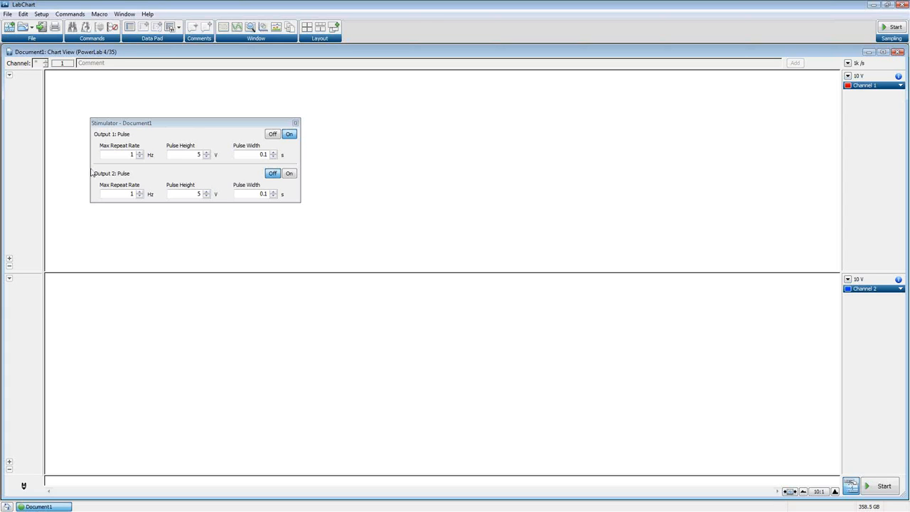
pyautogui.click(190, 127)
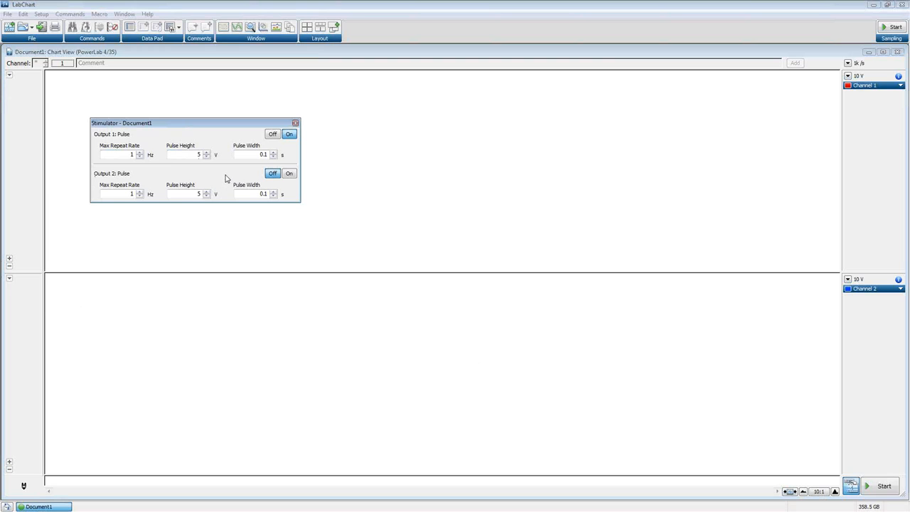
pyautogui.click(43, 14)
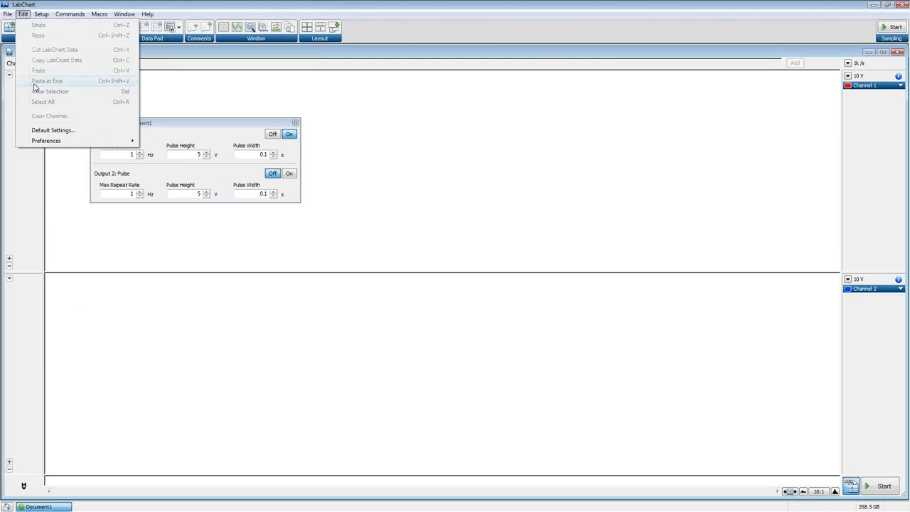
pyautogui.click(63, 108)
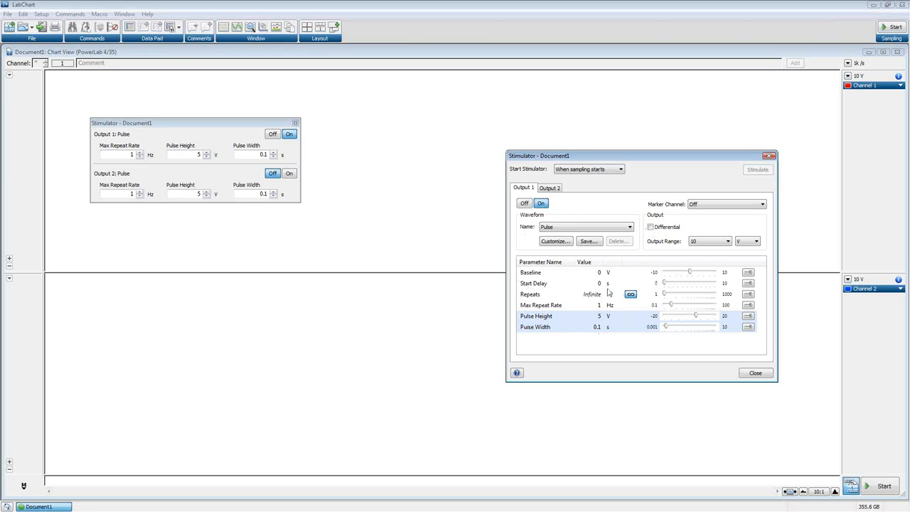
pyautogui.moveTo(176, 125); pyautogui.dragTo(148, 83)
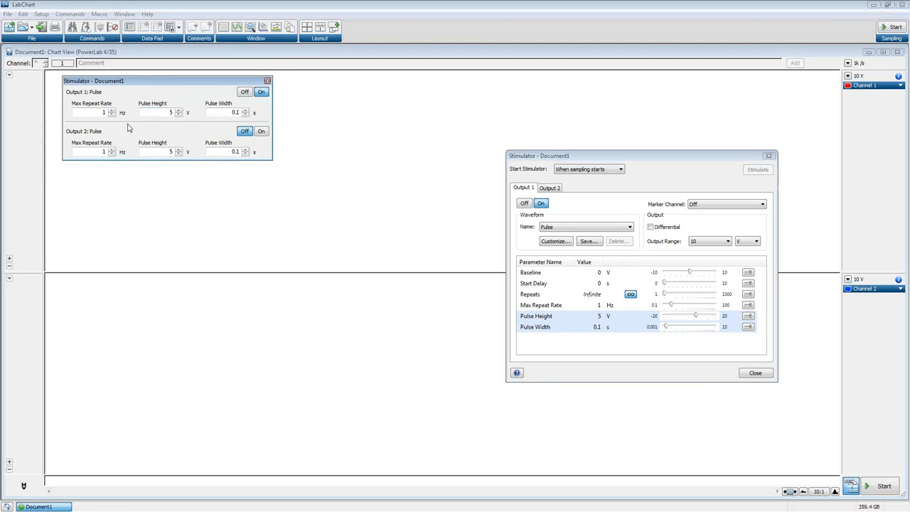
pyautogui.click(268, 81)
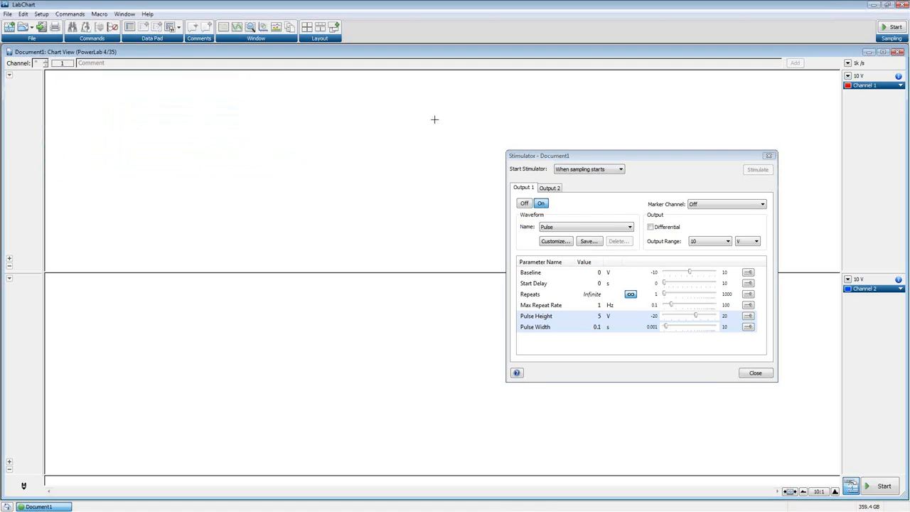
pyautogui.click(768, 156)
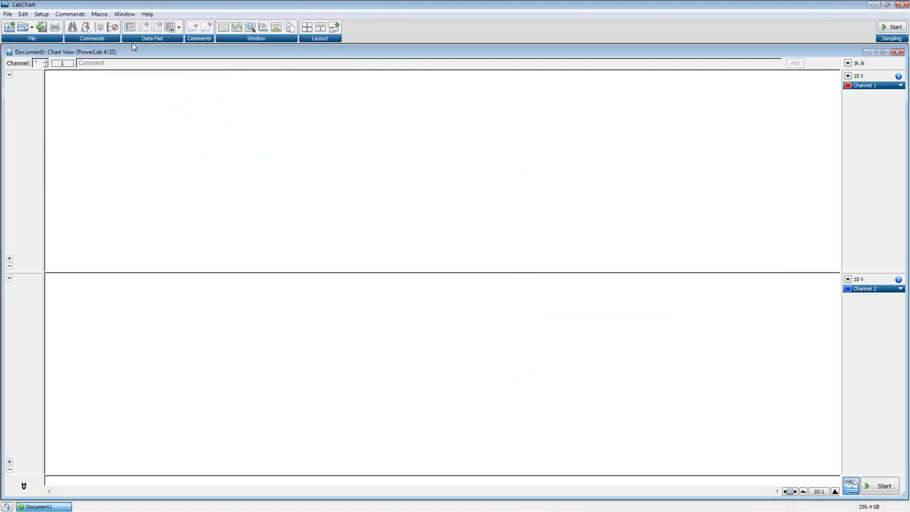
# Reopen the Stimulator dialog near the centre of the chart and compare the Output 1 and Output 2 settings.
pyautogui.click(41, 14)
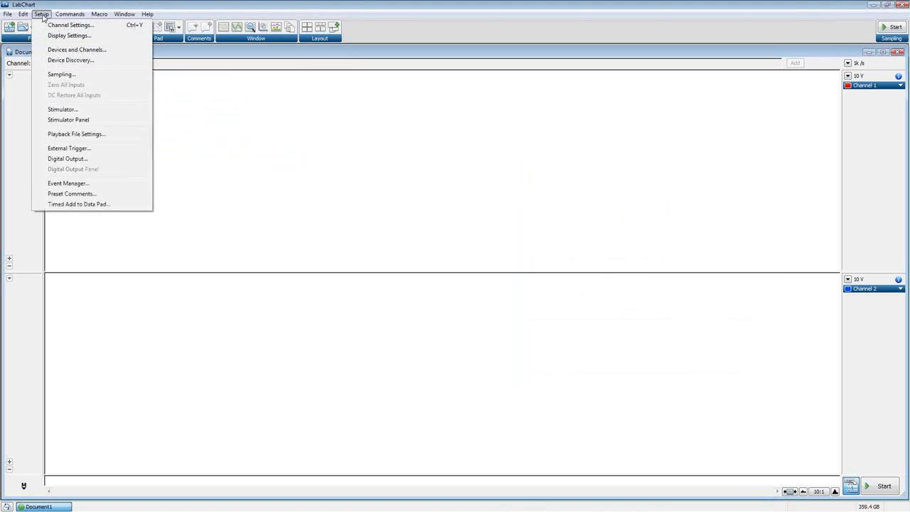
pyautogui.click(73, 113)
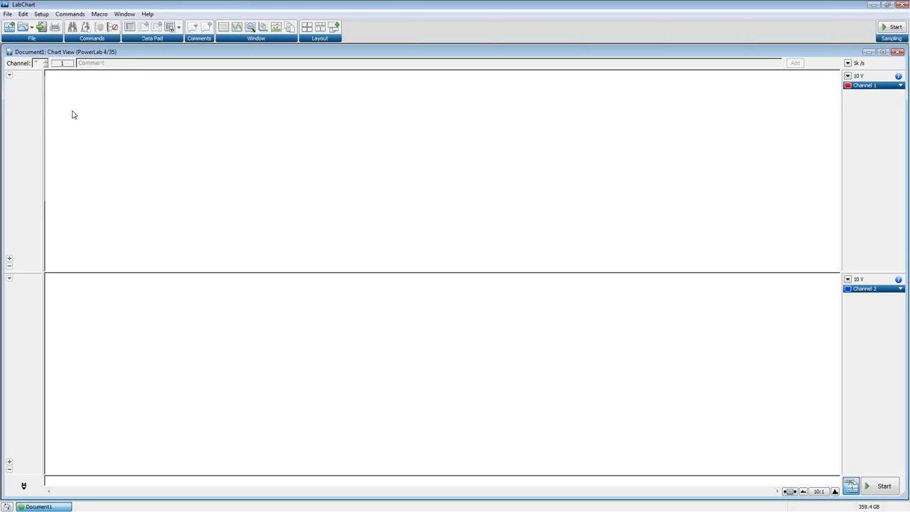
pyautogui.moveTo(676, 162); pyautogui.dragTo(532, 126)
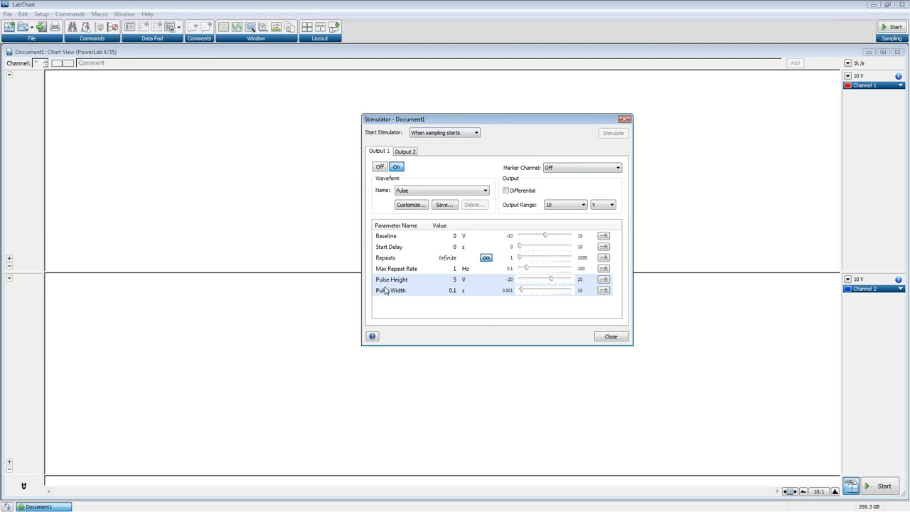
pyautogui.click(404, 151)
pyautogui.click(408, 153)
pyautogui.click(384, 153)
pyautogui.click(410, 153)
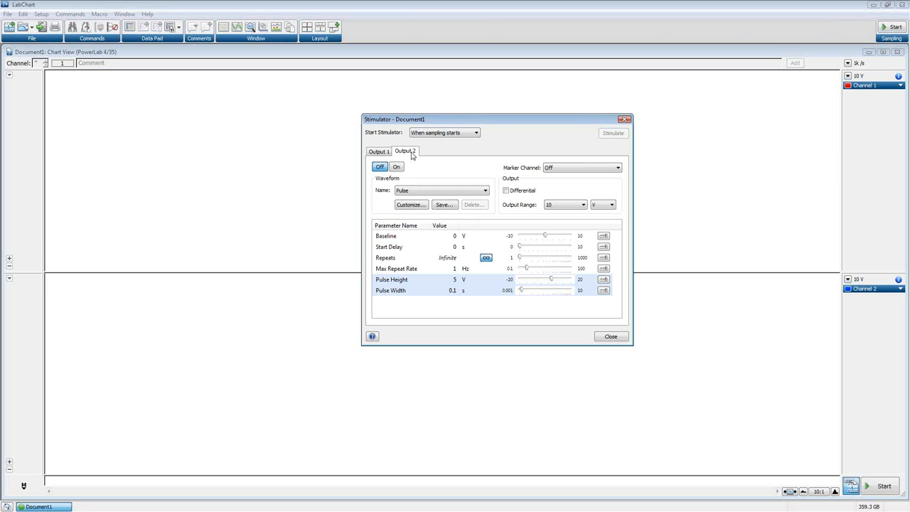
pyautogui.click(384, 154)
pyautogui.click(406, 154)
pyautogui.click(374, 153)
pyautogui.click(408, 151)
pyautogui.click(385, 151)
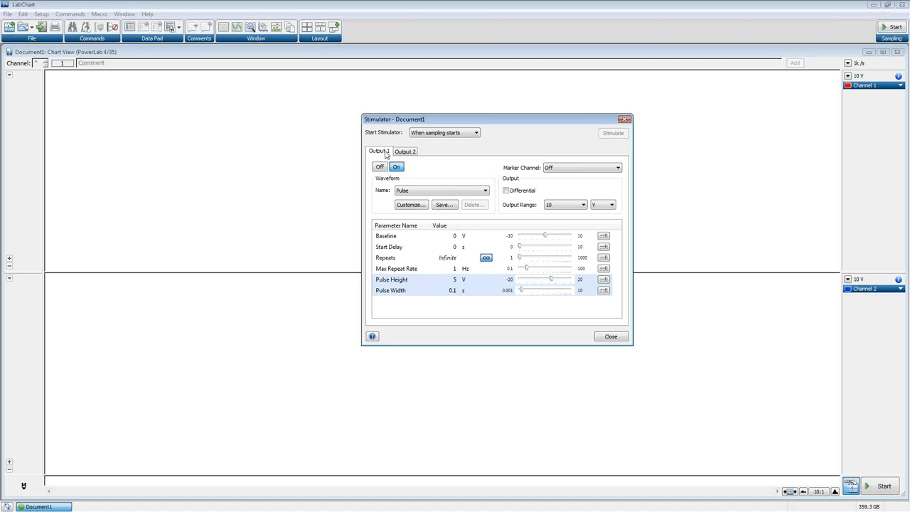
# Set Output 2's waveform to Step, turn that output on, and close the Stimulator dialog.
pyautogui.click(411, 152)
pyautogui.click(425, 191)
pyautogui.click(408, 227)
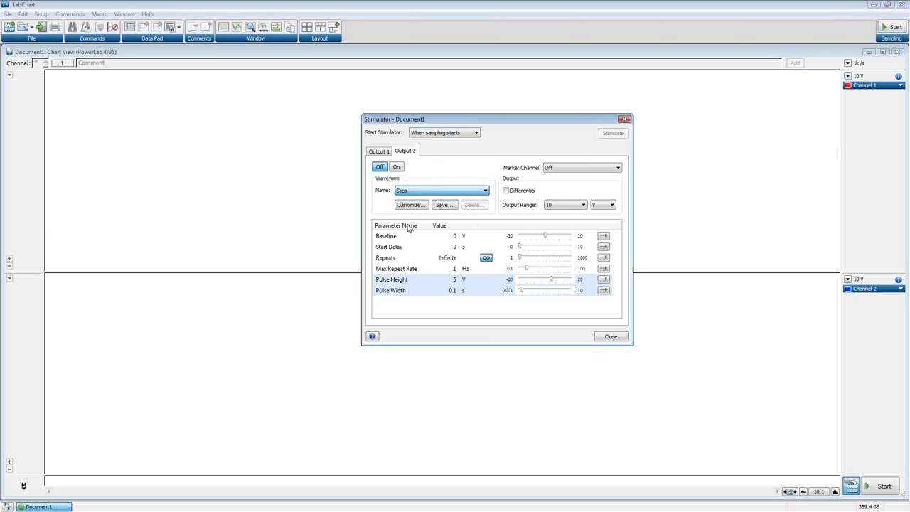
pyautogui.click(397, 167)
pyautogui.click(382, 152)
pyautogui.click(403, 154)
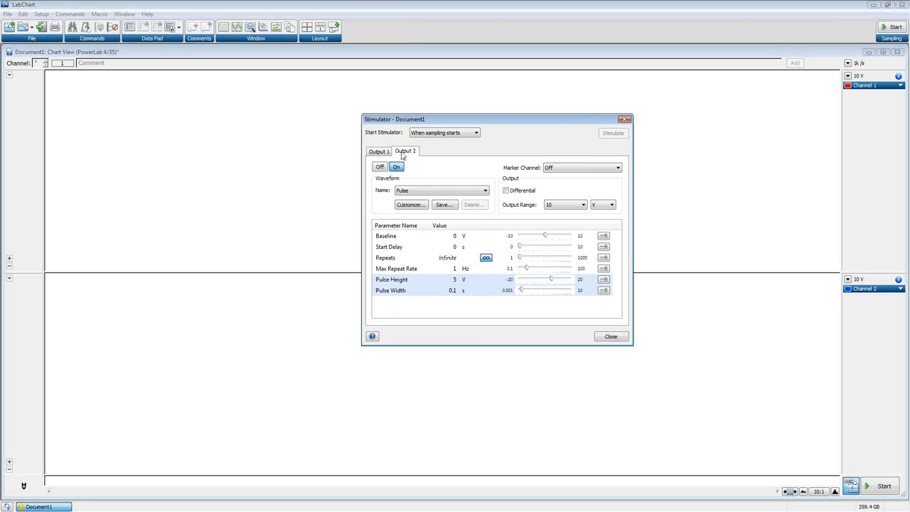
pyautogui.click(381, 152)
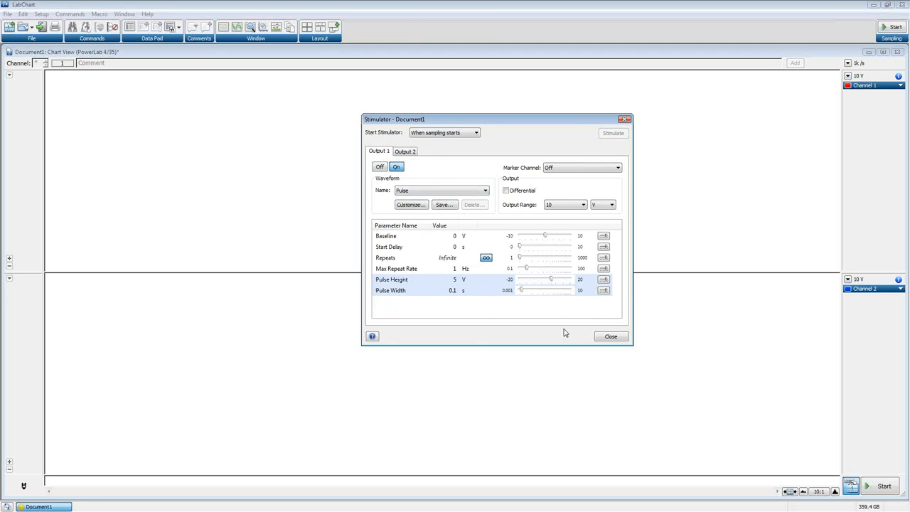
pyautogui.click(611, 337)
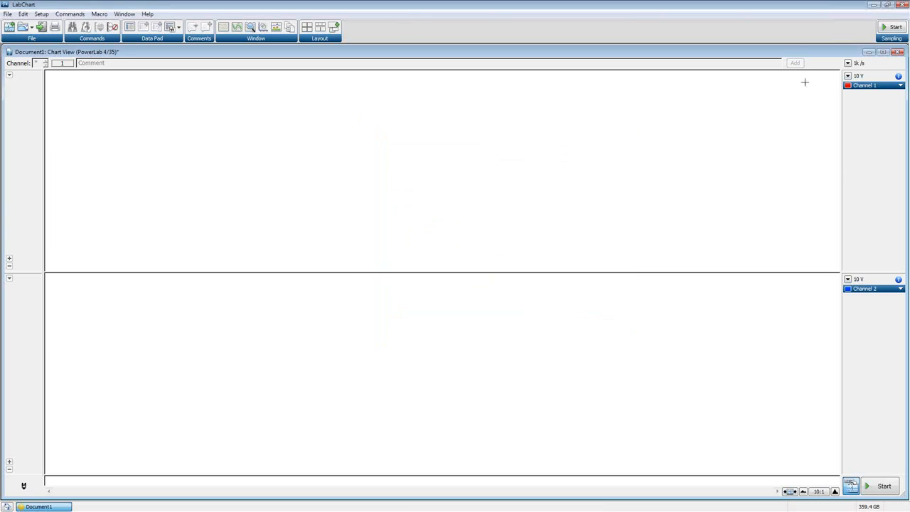
# Start sampling and open the Stimulator dialog over the running recording.
pyautogui.click(890, 28)
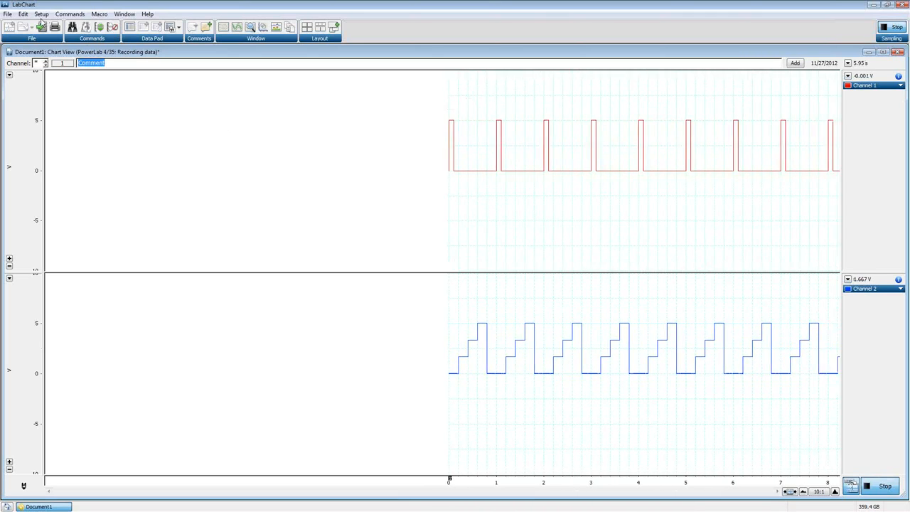
pyautogui.click(42, 15)
pyautogui.click(60, 110)
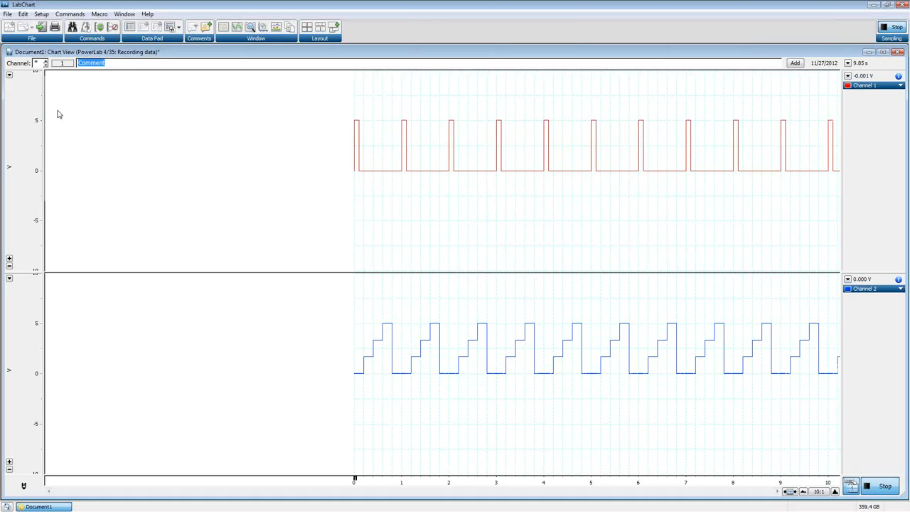
pyautogui.moveTo(522, 123); pyautogui.dragTo(452, 207)
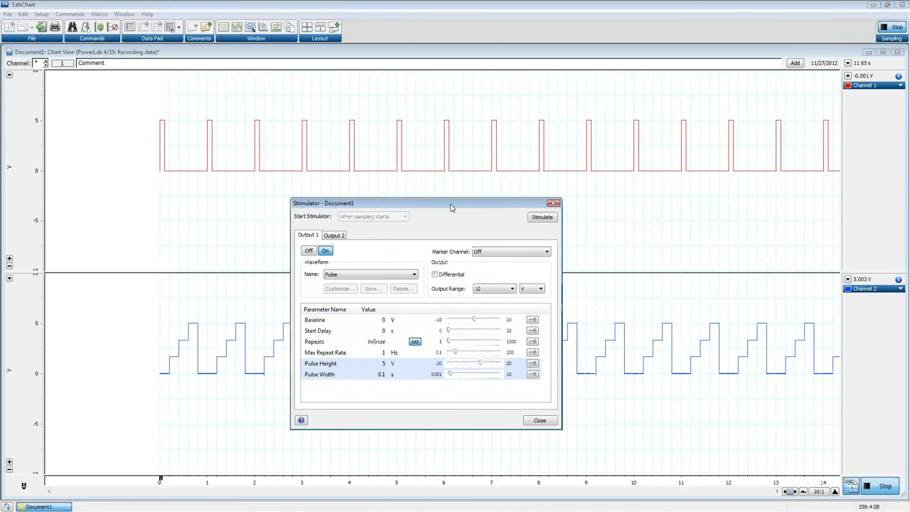
# Enable differential output on Output 1 during recording, check Output 2's settings, and disable differential output again.
pyautogui.click(435, 276)
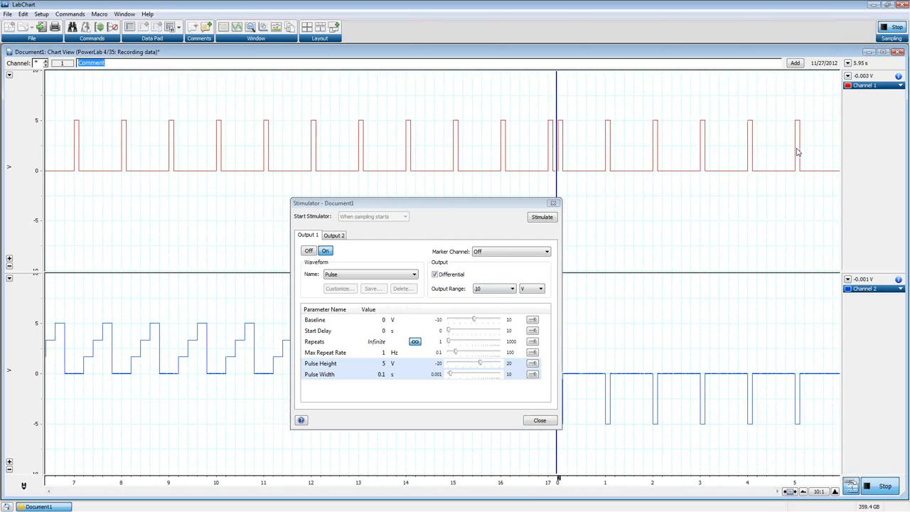
pyautogui.click(337, 237)
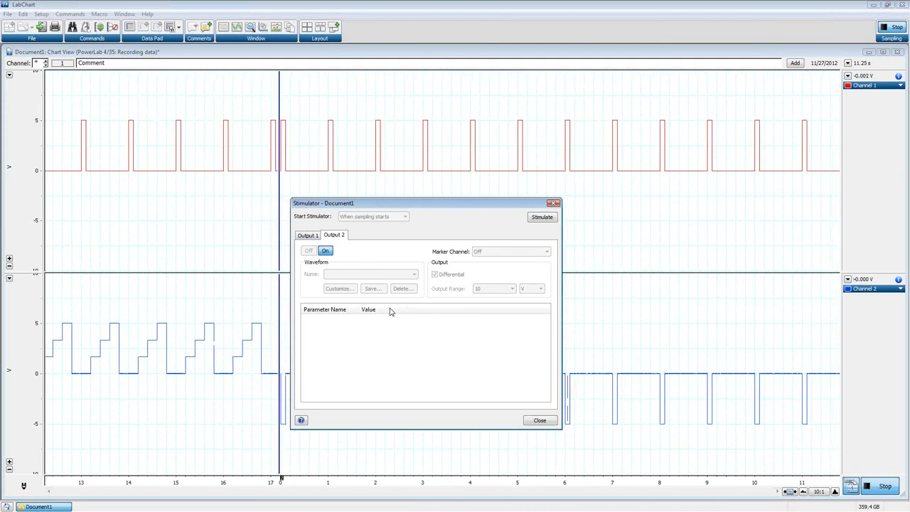
pyautogui.click(308, 235)
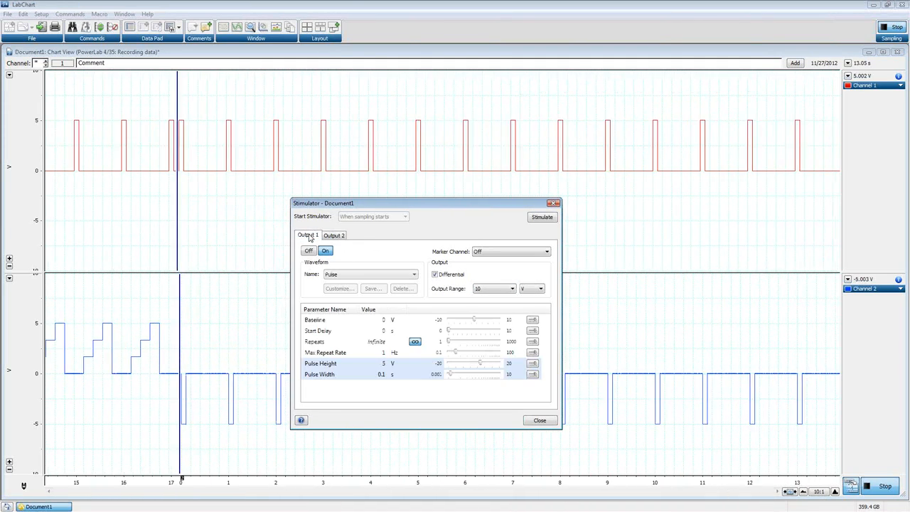
pyautogui.click(435, 275)
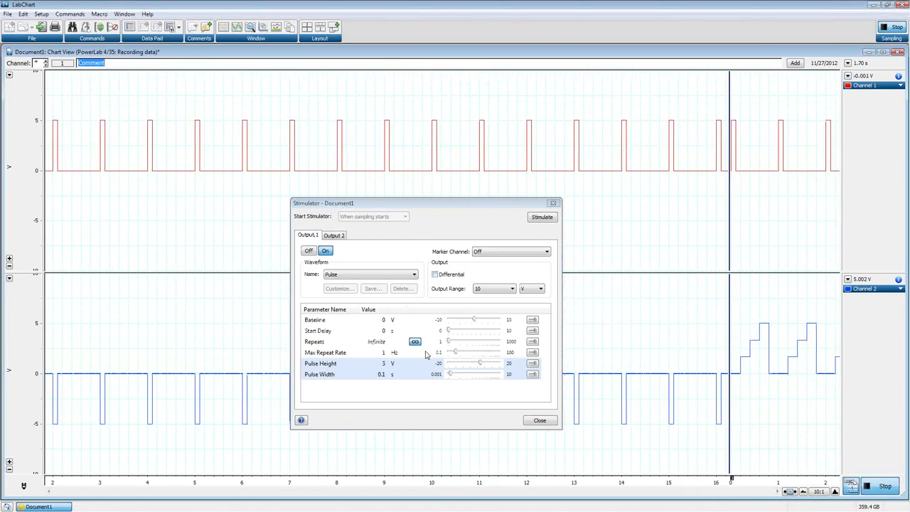
# Stop sampling and turn off Output 2 in the Stimulator dialog.
pyautogui.click(893, 28)
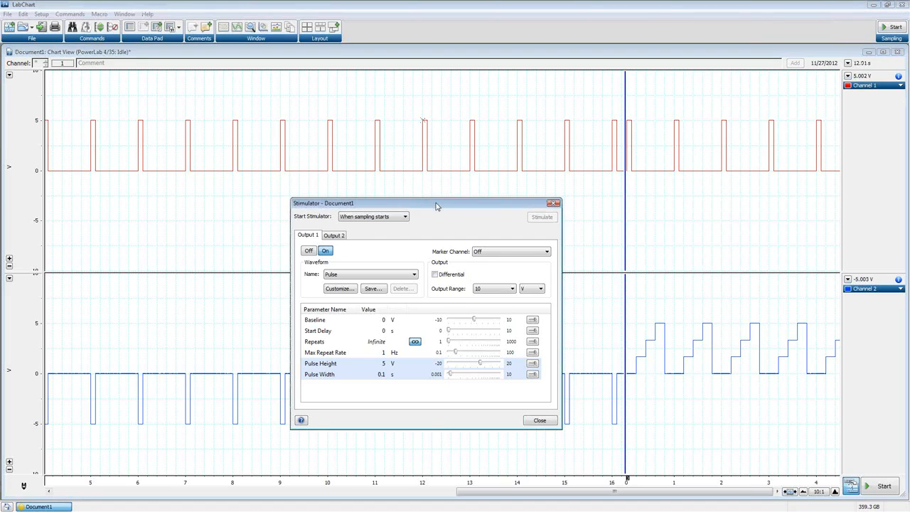
pyautogui.moveTo(435, 204); pyautogui.dragTo(425, 123)
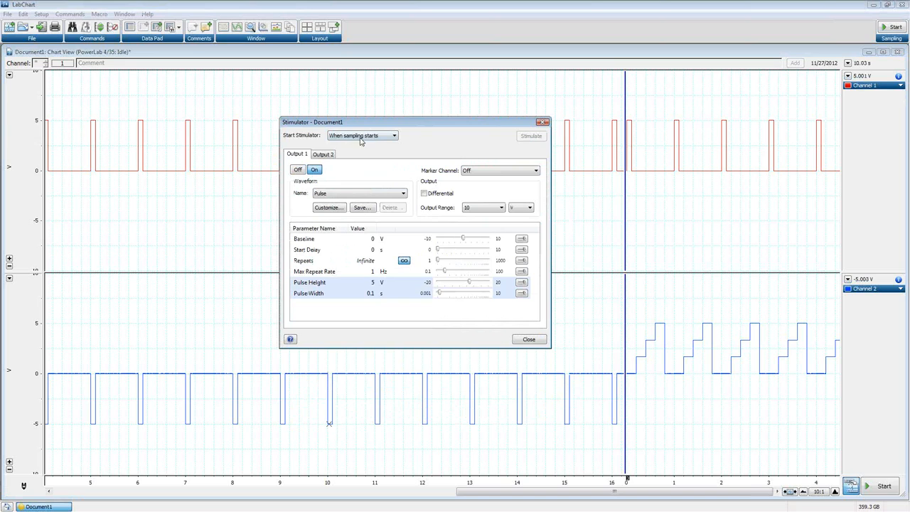
pyautogui.click(323, 154)
pyautogui.click(298, 170)
pyautogui.click(297, 154)
pyautogui.click(323, 154)
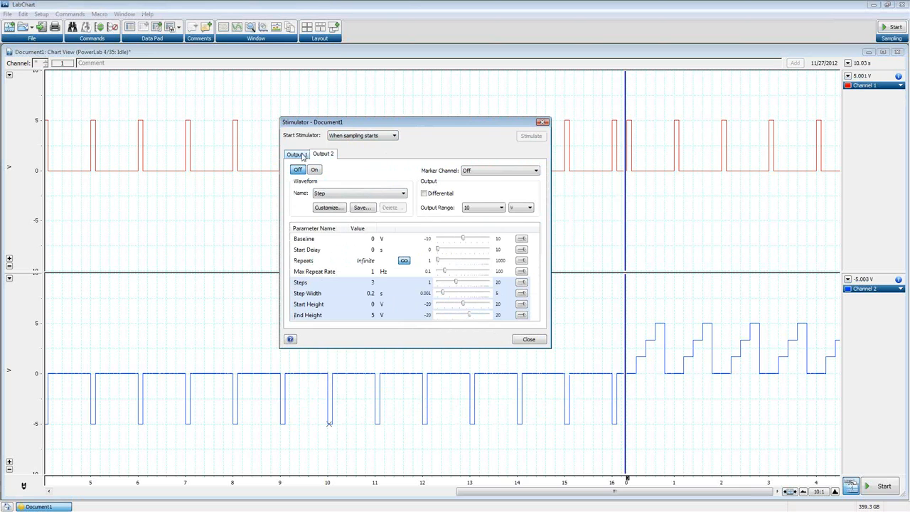
# Set the stimulator to start manually and move the Stimulator dialog away from the newest recorded data.
pyautogui.click(298, 154)
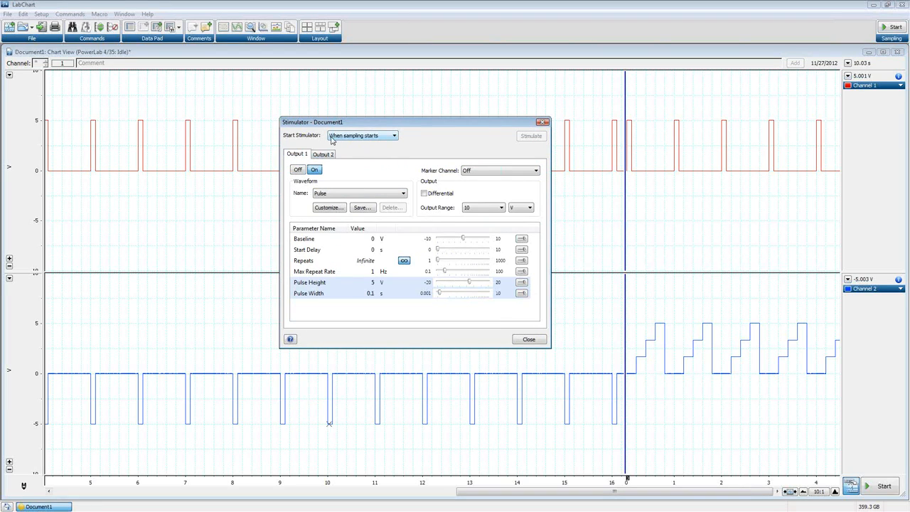
pyautogui.click(382, 135)
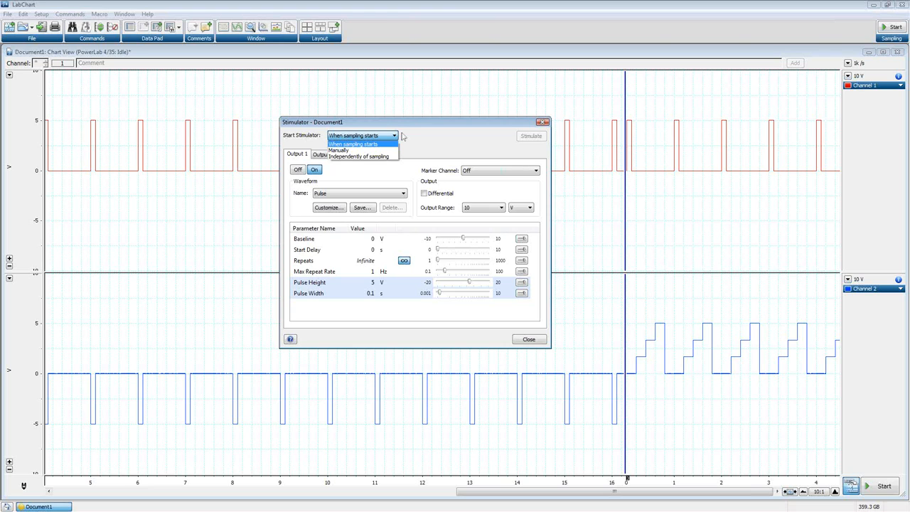
pyautogui.click(344, 151)
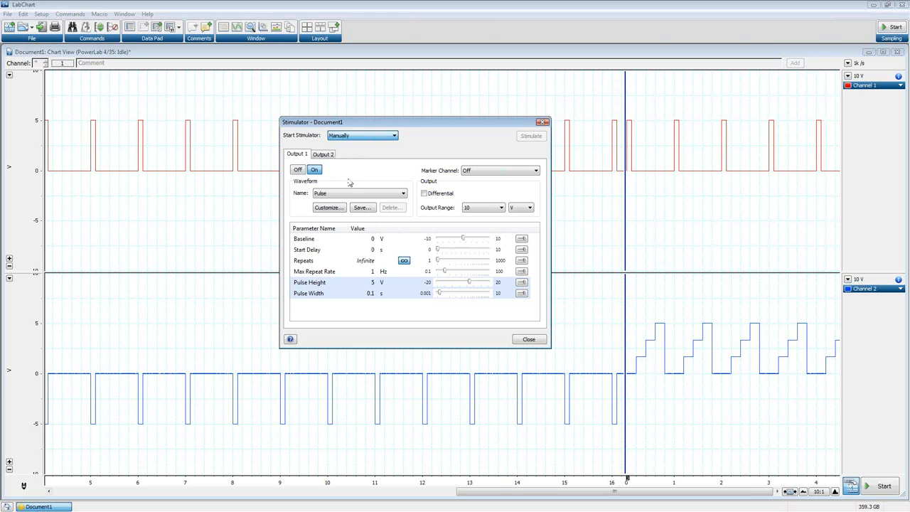
pyautogui.moveTo(413, 127); pyautogui.dragTo(354, 104)
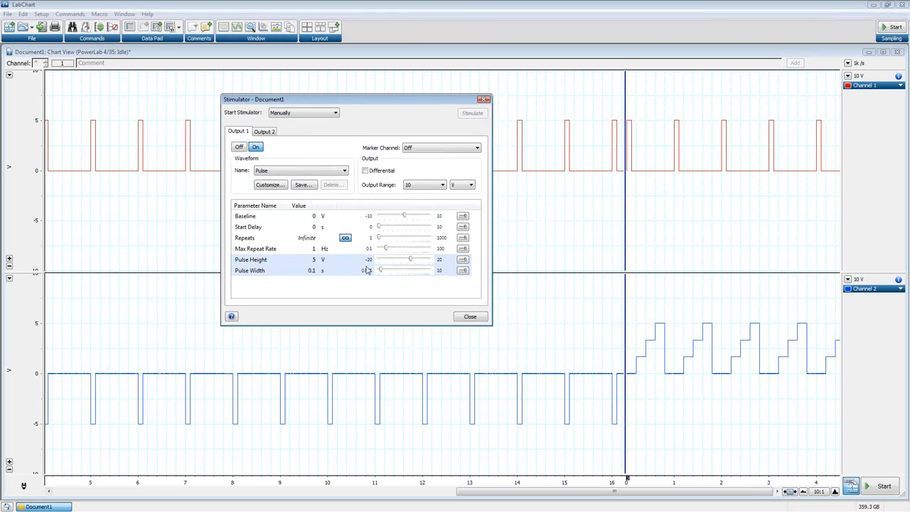
# Start sampling, trigger the stimulus manually from the Stimulator dialog, and stop sampling.
pyautogui.click(890, 29)
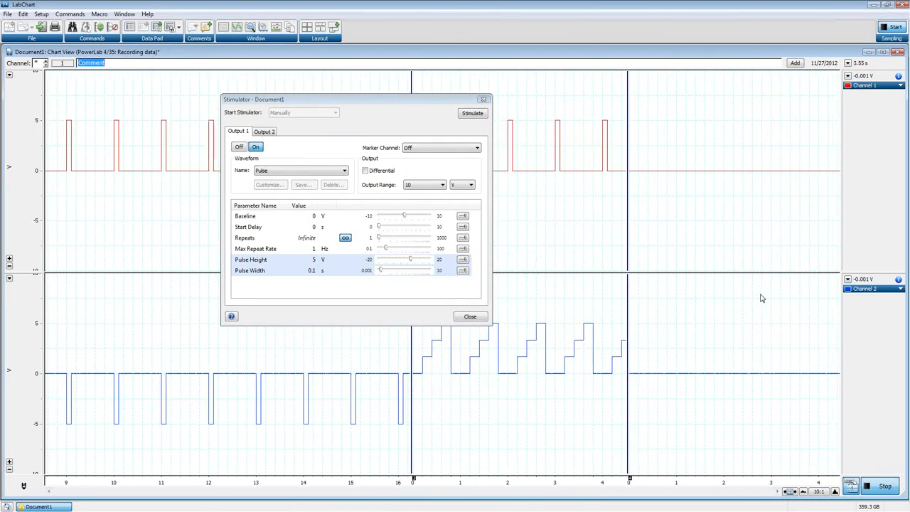
pyautogui.click(479, 117)
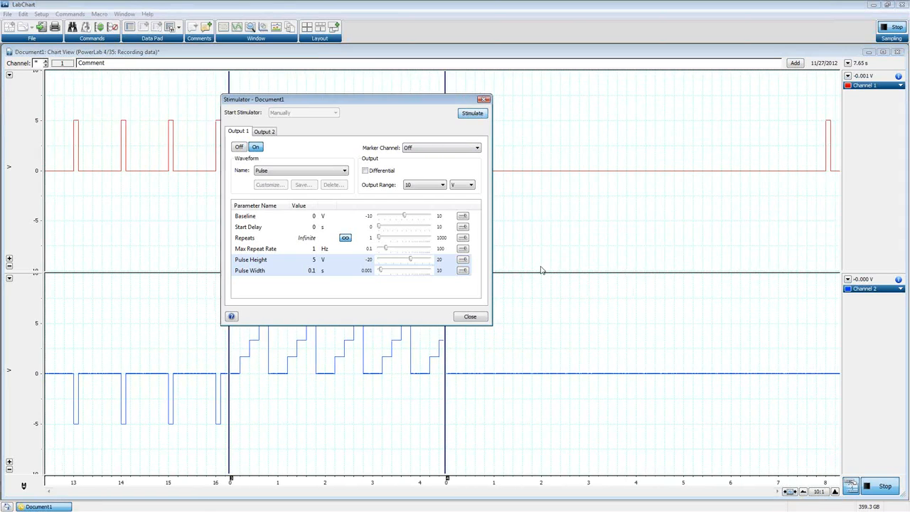
pyautogui.click(892, 28)
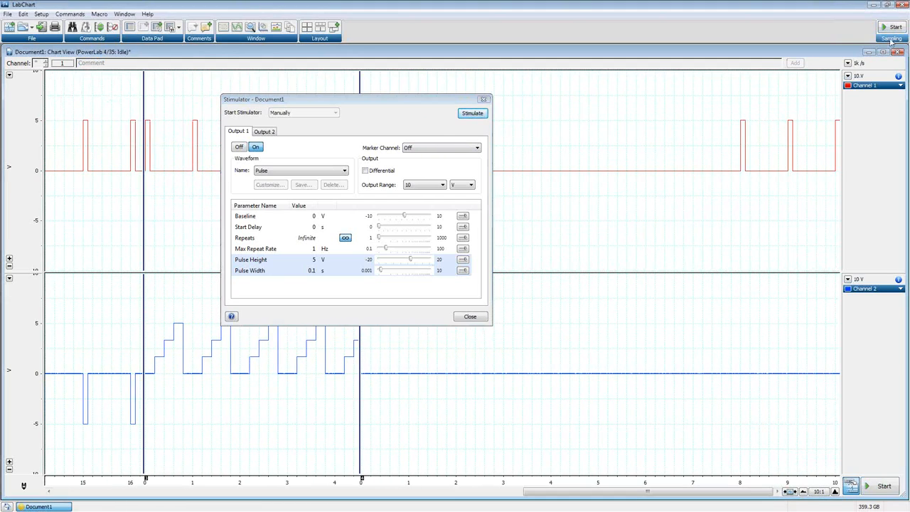
# Record another block with the Stimulator dialog closed, triggering the stimulus from the Stimulator Panel, and stop sampling.
pyautogui.click(886, 28)
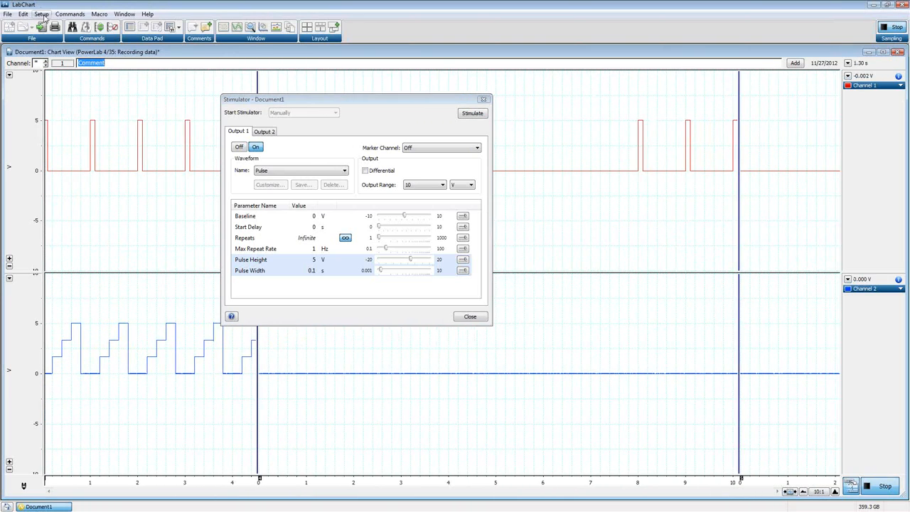
pyautogui.click(484, 100)
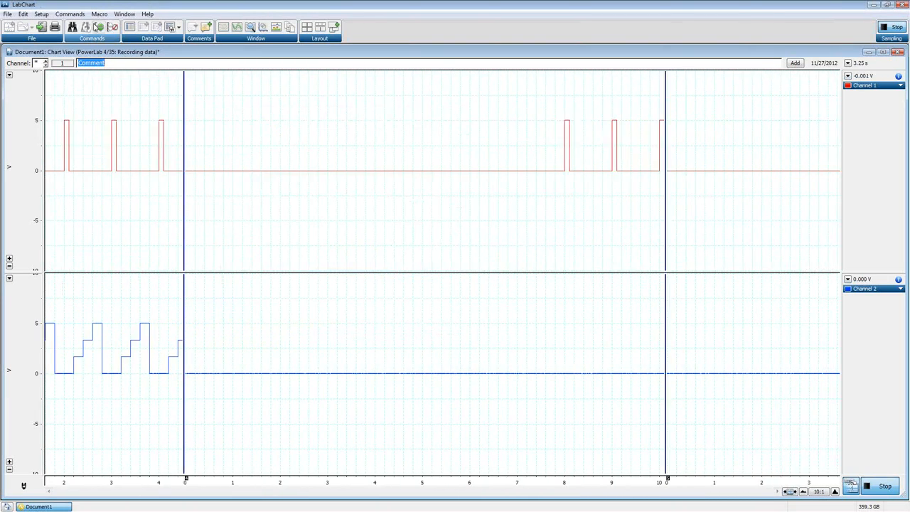
pyautogui.click(41, 15)
pyautogui.click(71, 120)
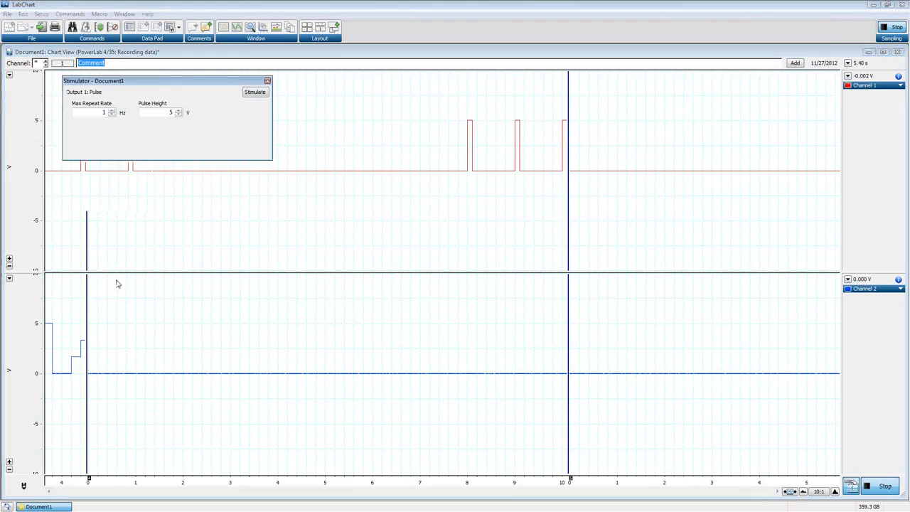
pyautogui.click(255, 93)
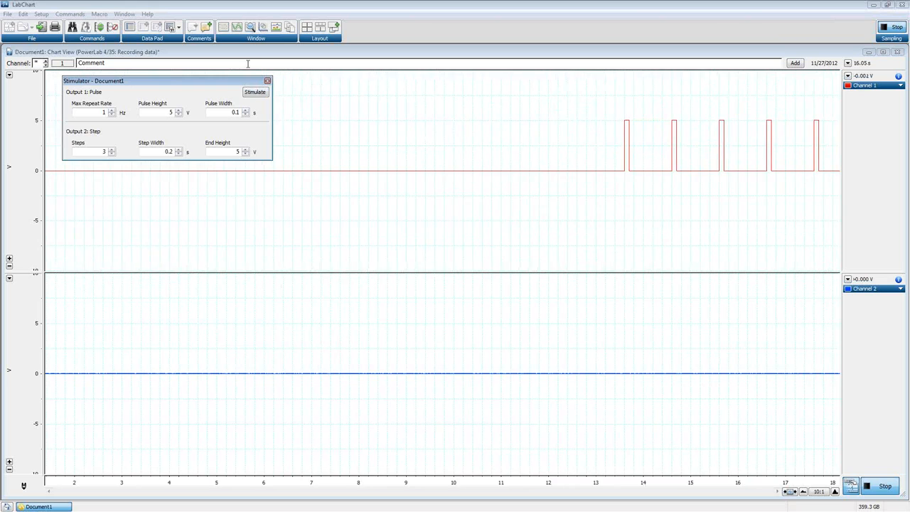
pyautogui.click(892, 28)
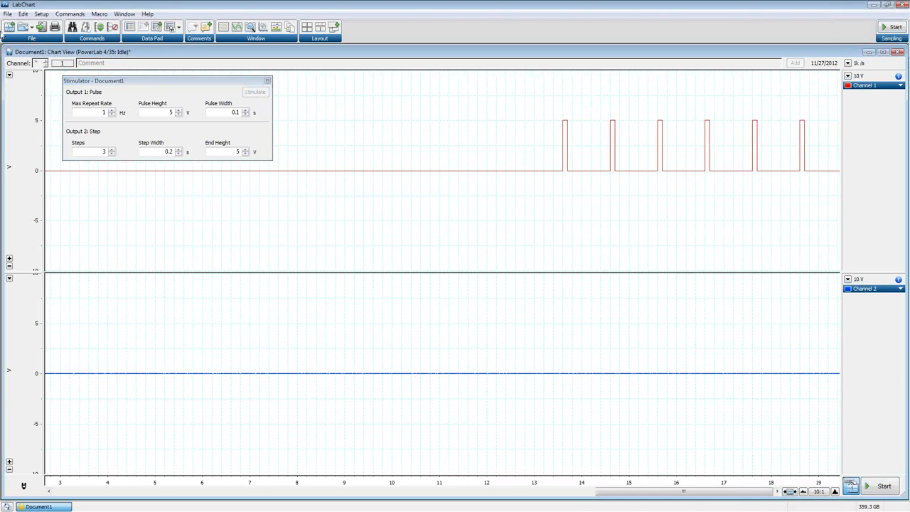
# Set the stimulator to start independently of sampling, turn Output 1 on, and trigger the stimulus.
pyautogui.click(41, 14)
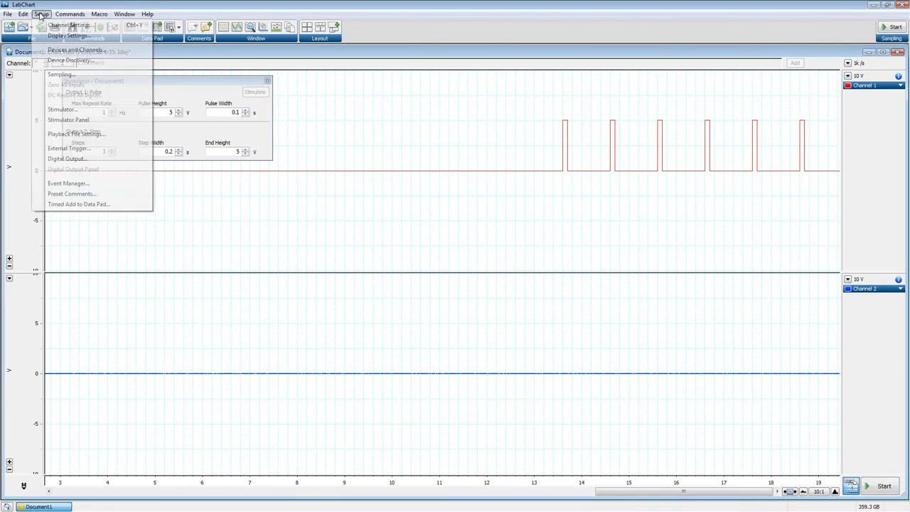
pyautogui.click(70, 111)
pyautogui.click(297, 113)
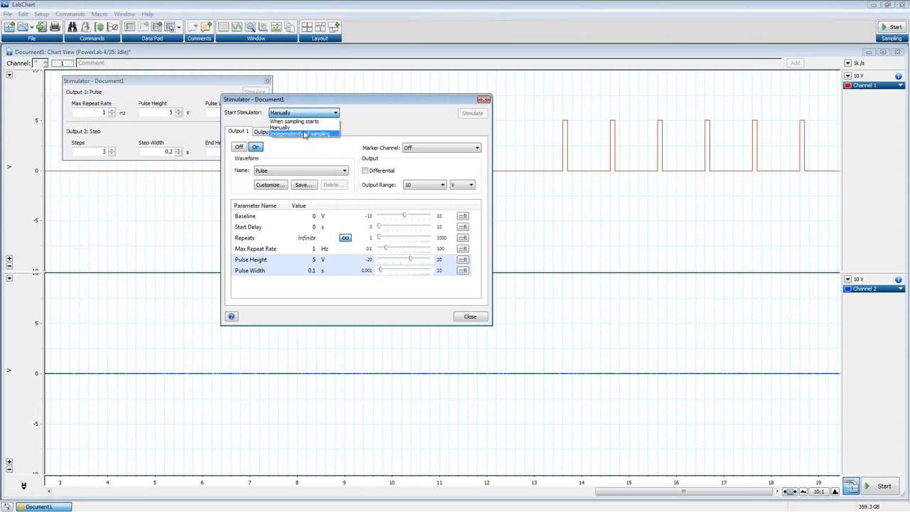
pyautogui.click(304, 134)
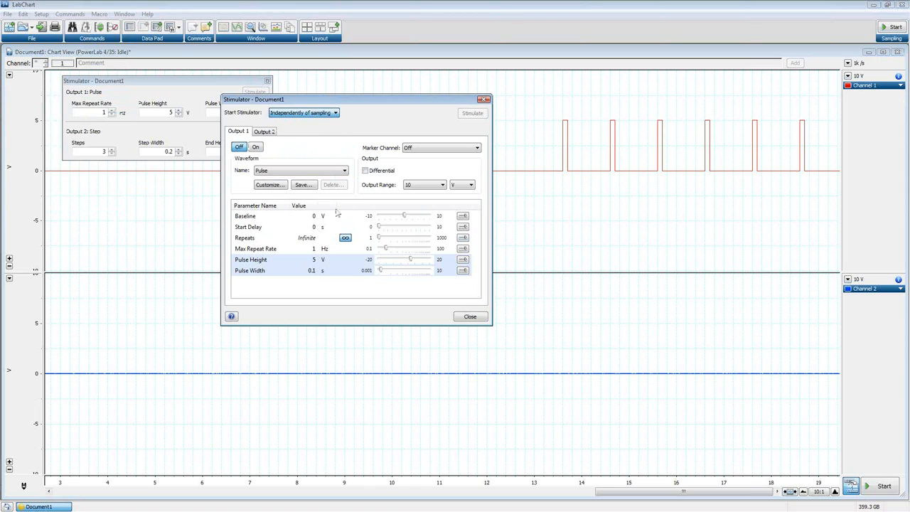
pyautogui.click(257, 148)
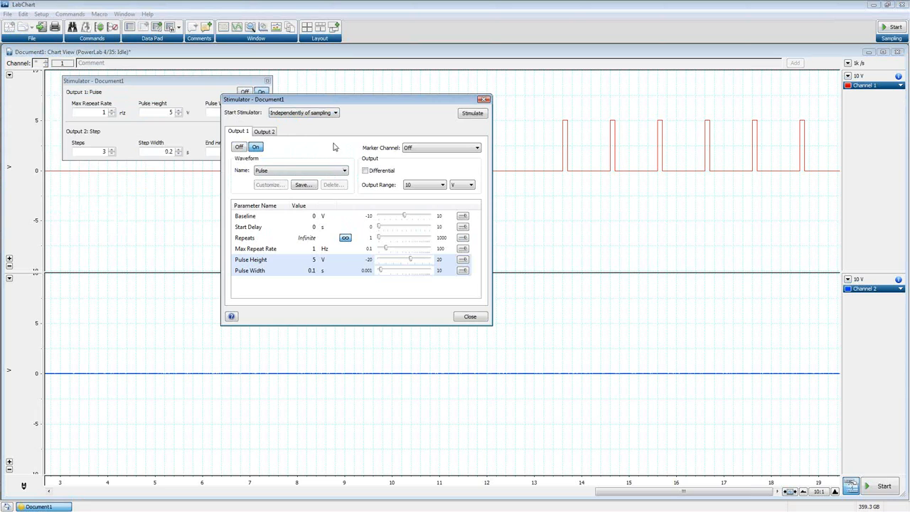
pyautogui.click(472, 113)
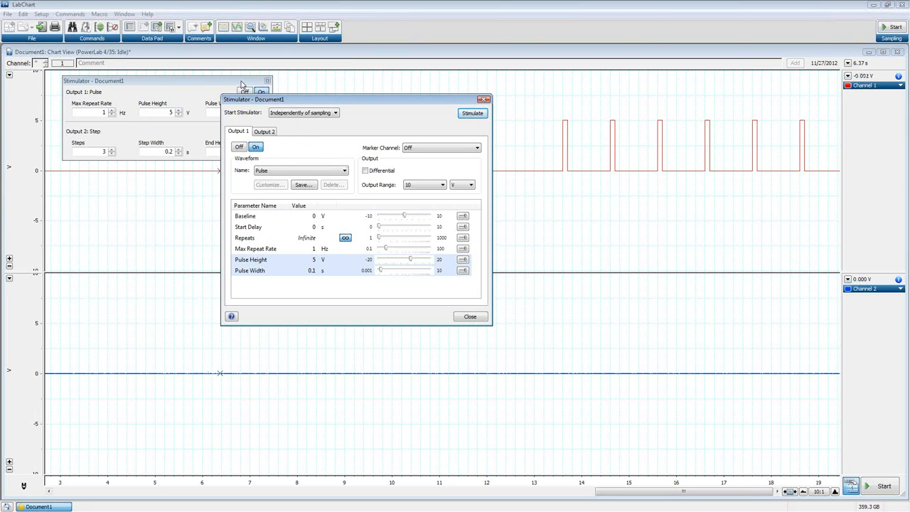
# Close the Stimulator Panel and record several short blocks with the stimulator running independently, ending with sampling stopped.
pyautogui.moveTo(257, 81); pyautogui.dragTo(213, 82)
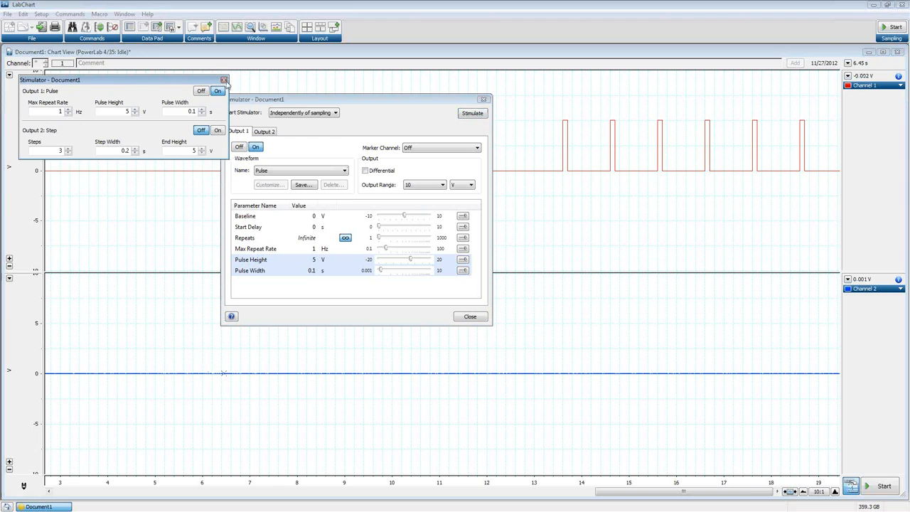
pyautogui.click(224, 80)
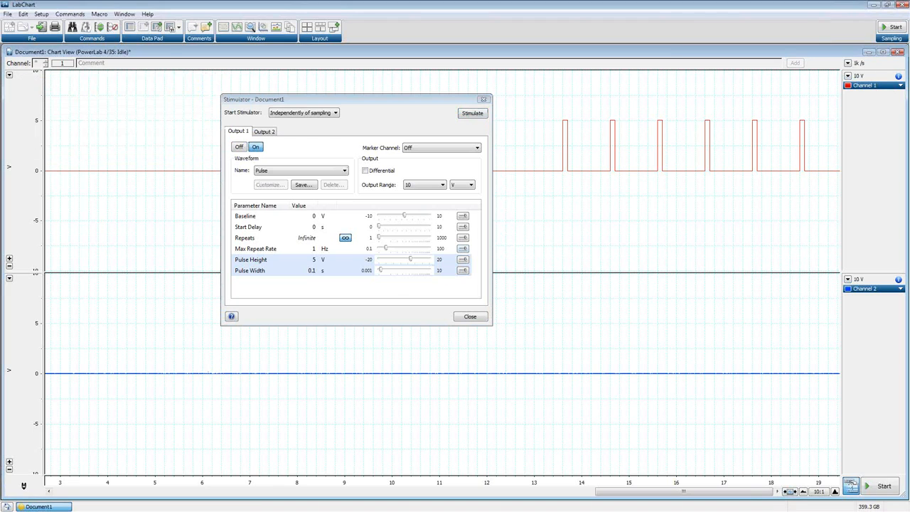
pyautogui.click(890, 27)
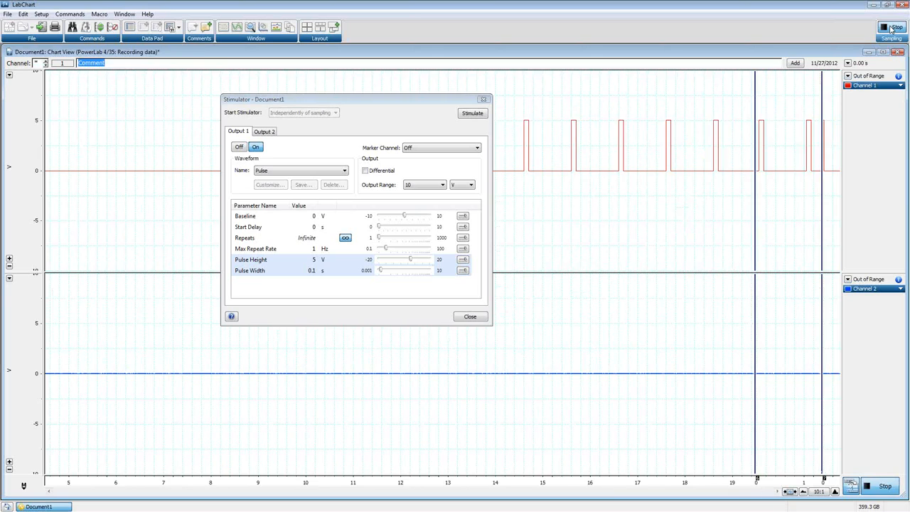
pyautogui.click(892, 28)
pyautogui.click(892, 28)
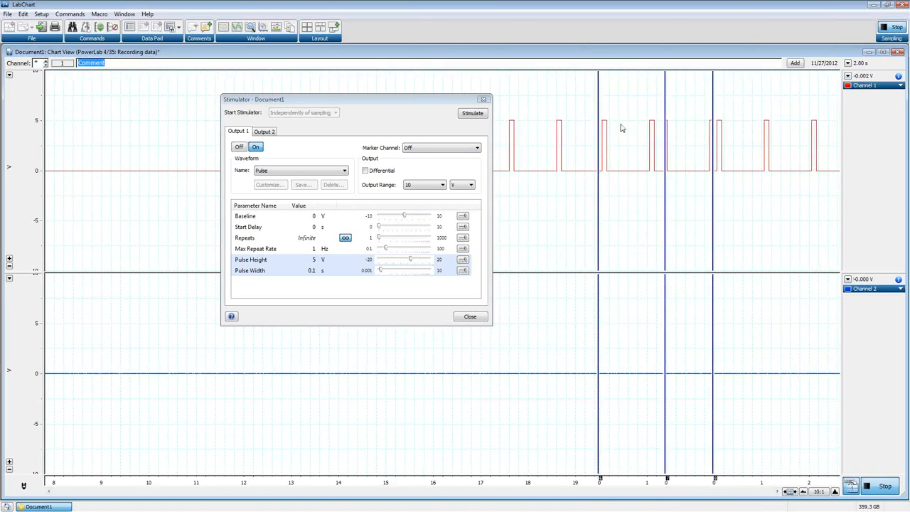
pyautogui.click(891, 28)
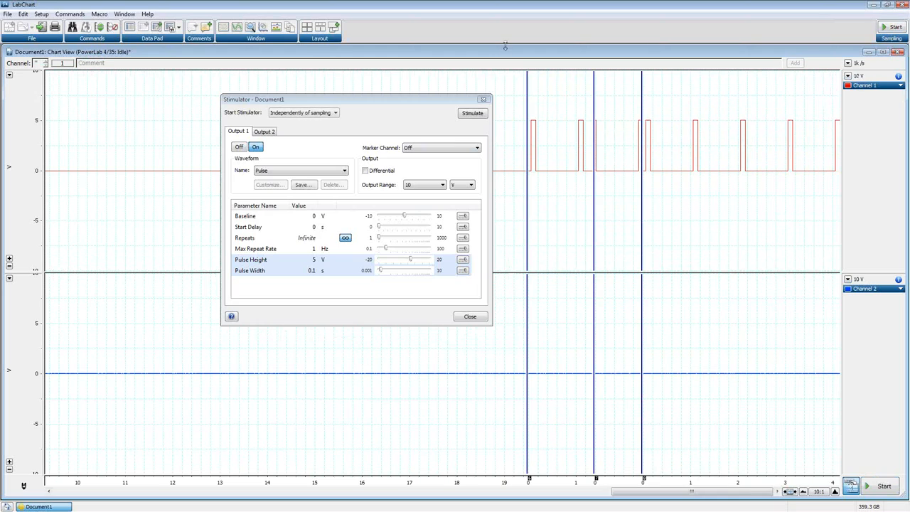
# Set the stimulator to start when sampling starts and turn Output 1 back on.
pyautogui.moveTo(462, 100); pyautogui.dragTo(320, 102)
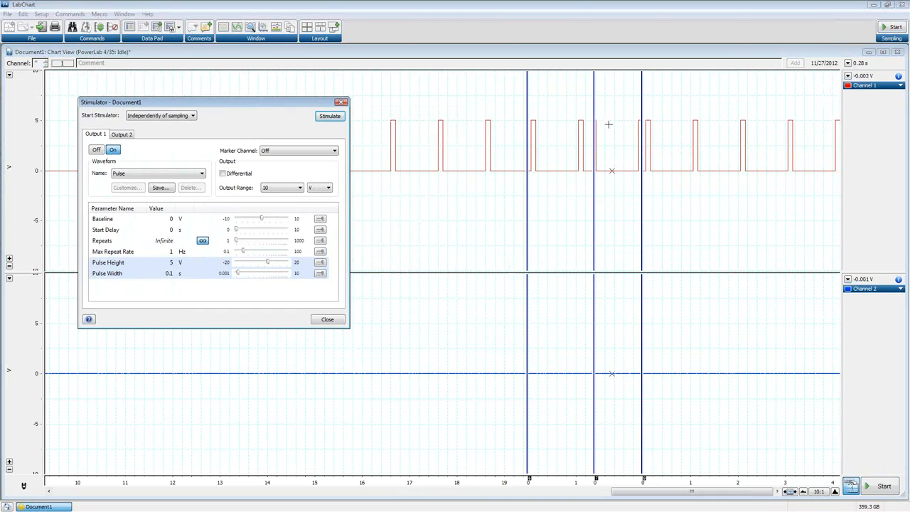
pyautogui.click(170, 118)
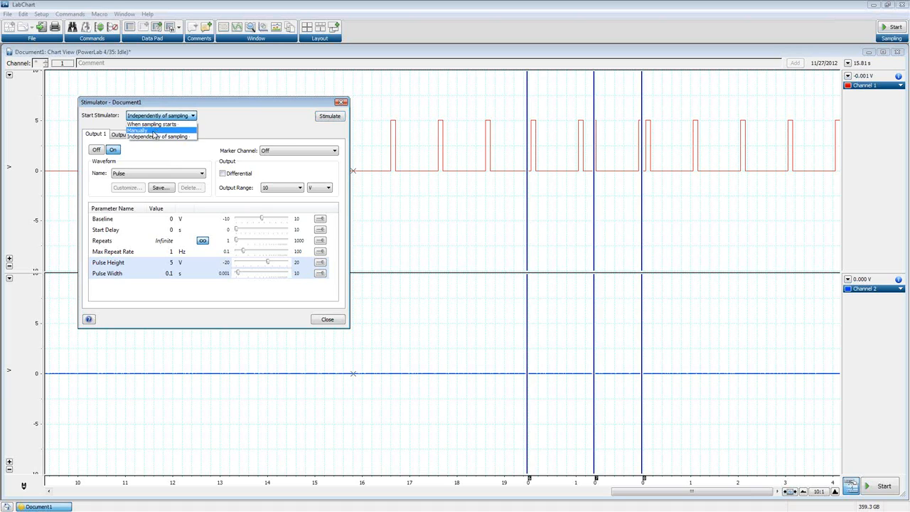
pyautogui.click(165, 125)
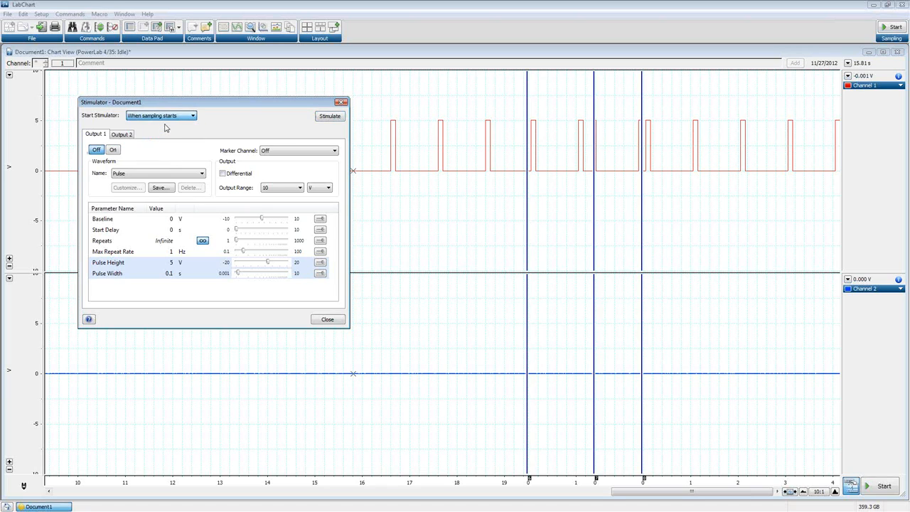
pyautogui.click(117, 153)
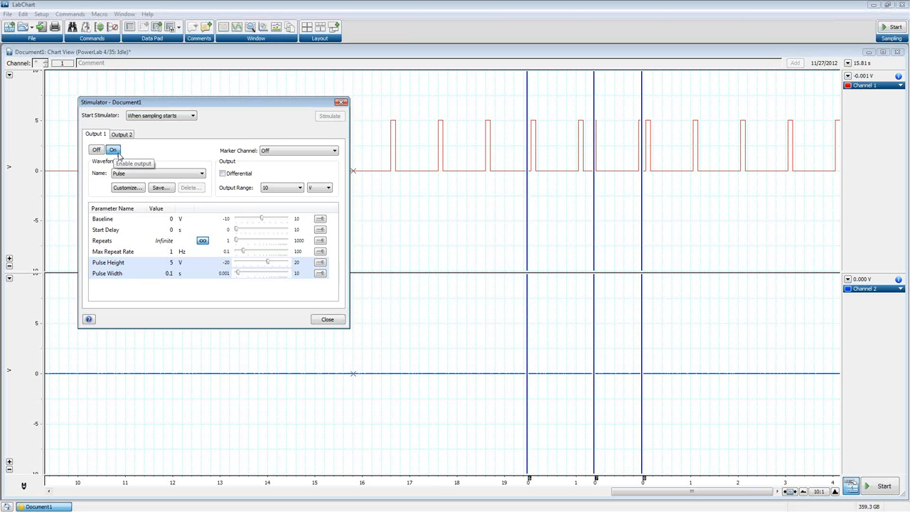
# Set Output 1's marker channel to Channel 2 and start sampling.
pyautogui.click(302, 152)
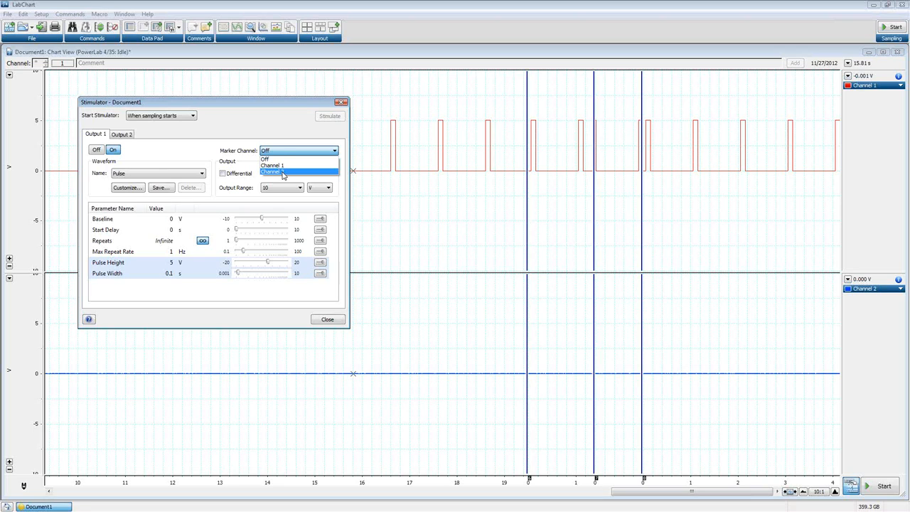
pyautogui.click(282, 172)
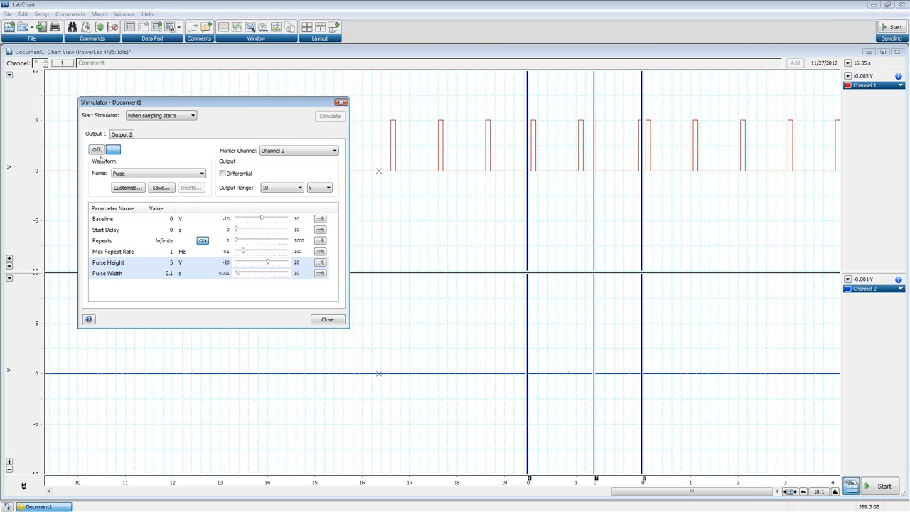
pyautogui.click(893, 30)
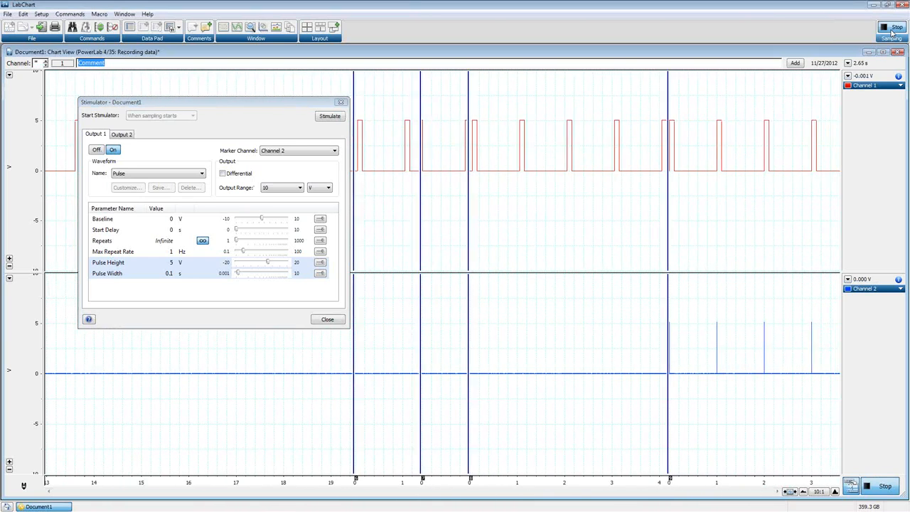
# Switch Output 1's waveform to Step during recording, and back to Pulse.
pyautogui.click(187, 173)
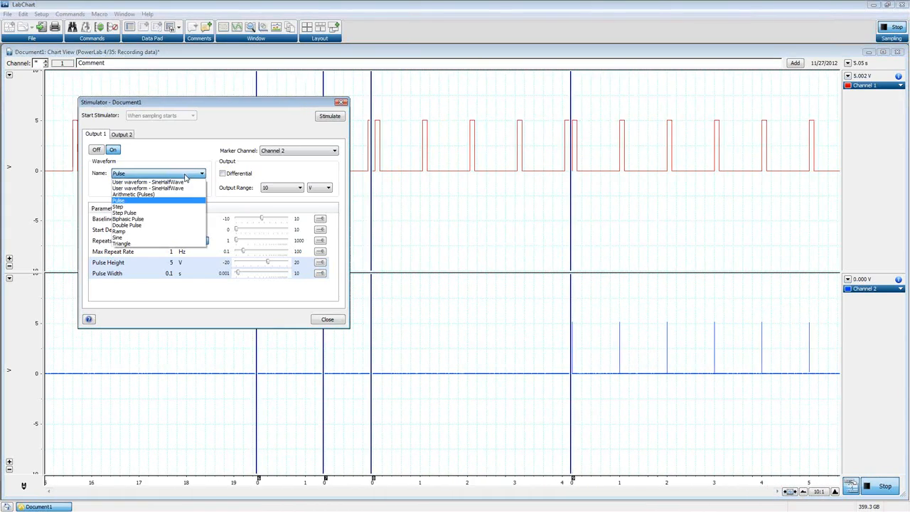
pyautogui.click(142, 206)
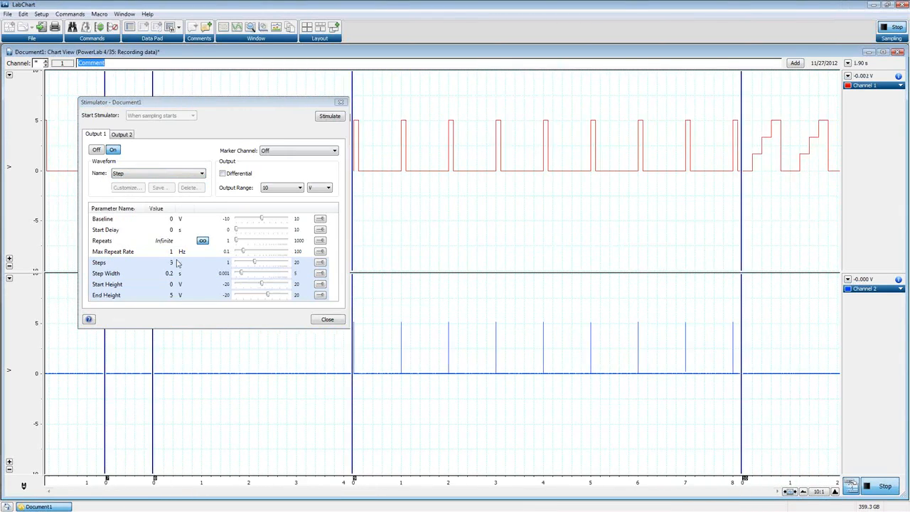
pyautogui.click(158, 173)
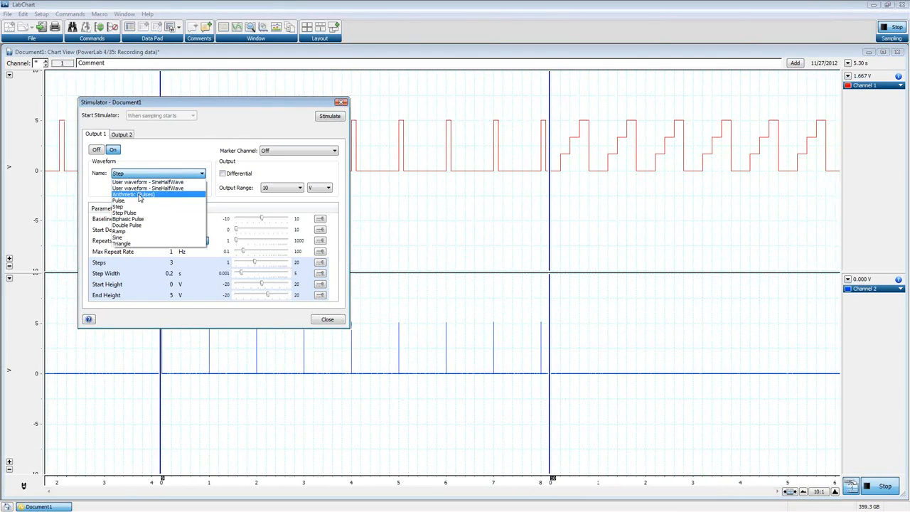
pyautogui.click(118, 200)
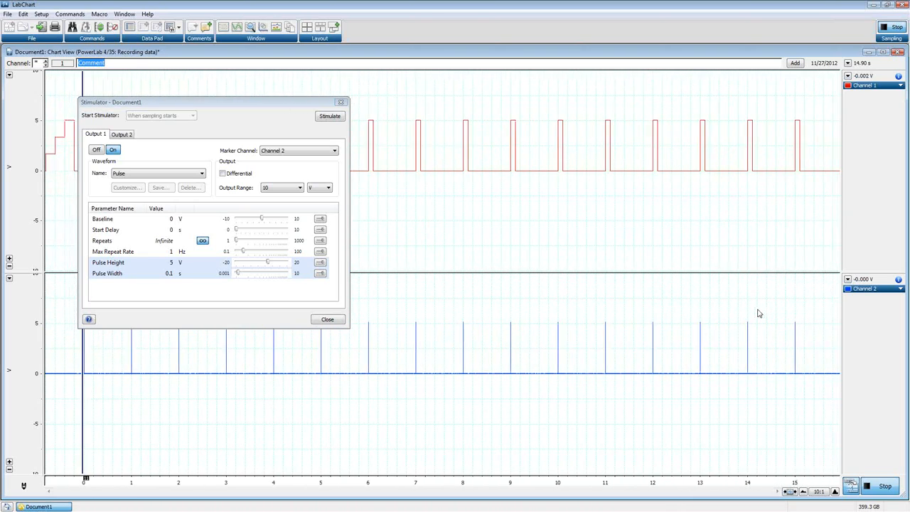
# Stop sampling and set Output 1's marker channel to Off.
pyautogui.click(893, 28)
pyautogui.click(292, 156)
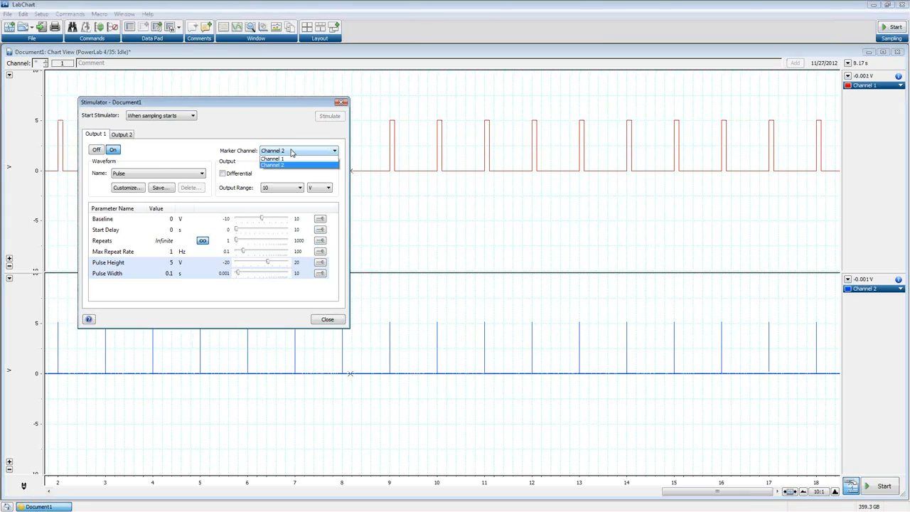
pyautogui.click(285, 159)
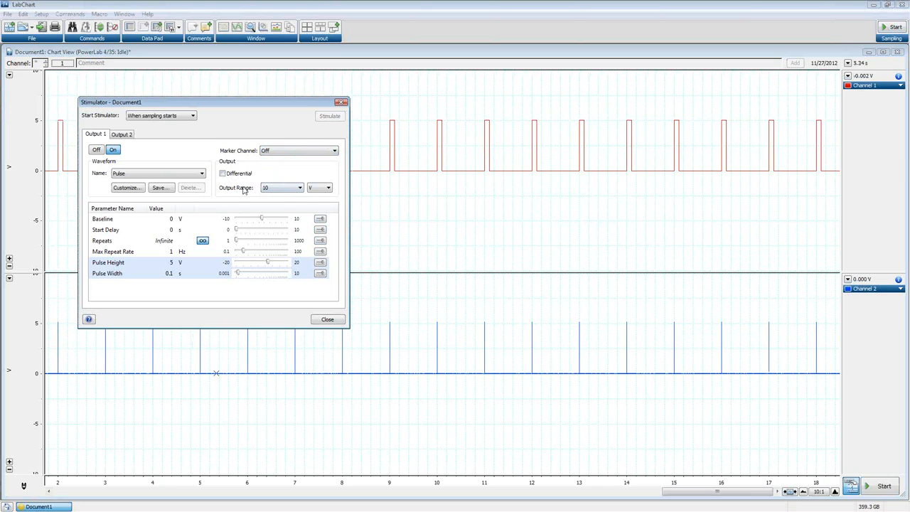
# Try output ranges of 5 V and 2 V on Output 1, and return the range to 10 V.
pyautogui.click(300, 189)
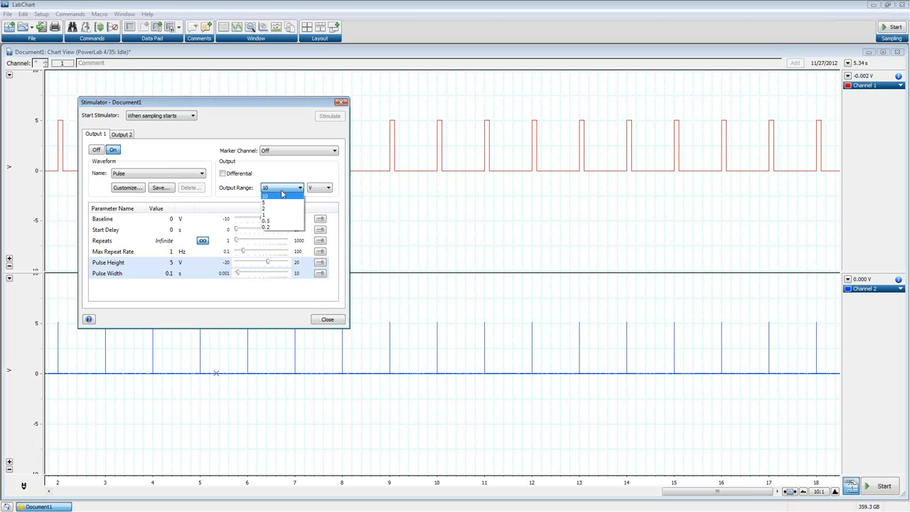
pyautogui.click(278, 203)
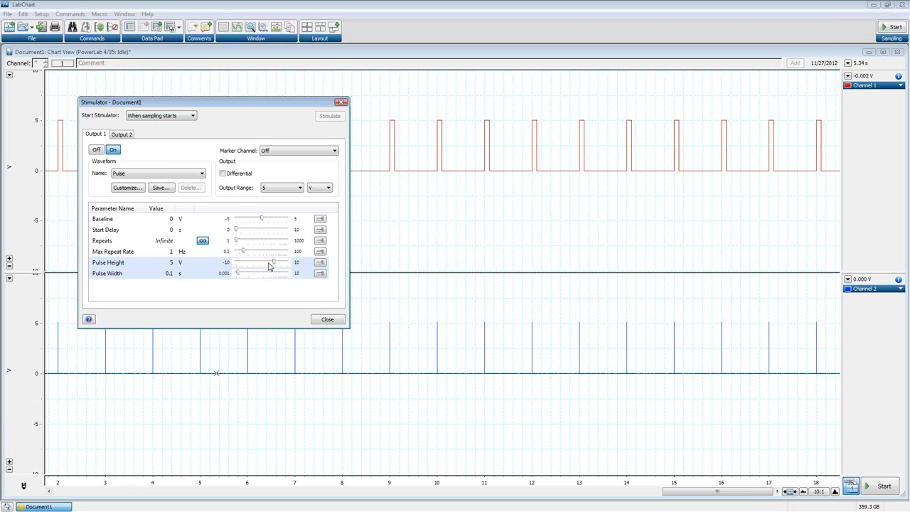
pyautogui.click(298, 189)
pyautogui.click(274, 210)
pyautogui.click(300, 188)
pyautogui.click(289, 196)
pyautogui.click(298, 189)
pyautogui.click(285, 204)
pyautogui.click(299, 188)
pyautogui.click(279, 200)
pyautogui.moveTo(143, 263)
pyautogui.click(300, 189)
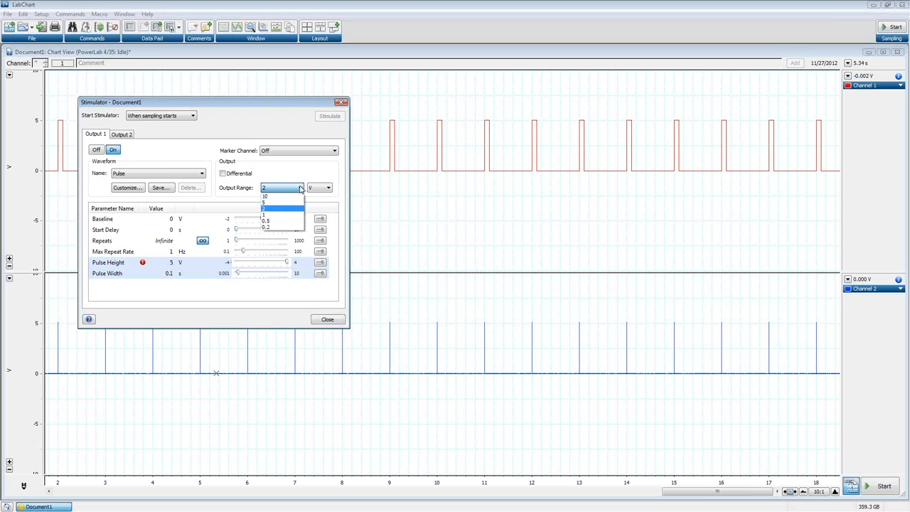
pyautogui.click(281, 196)
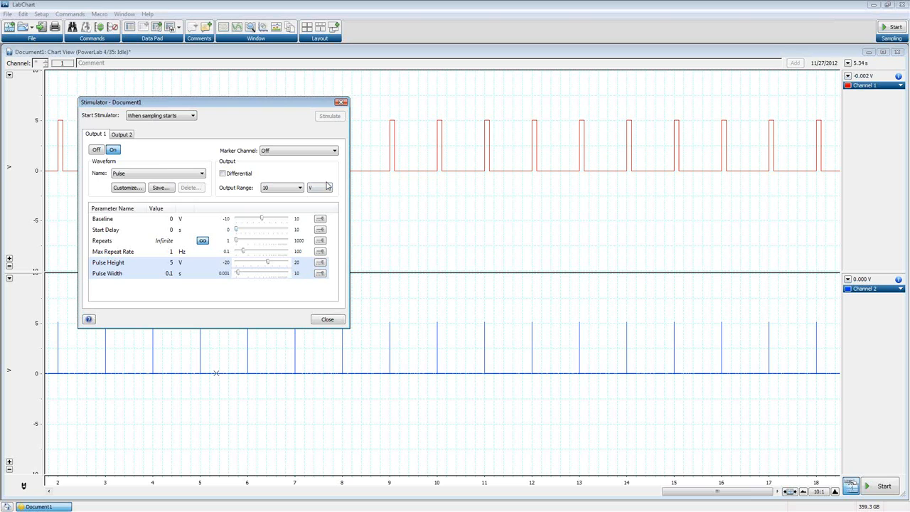
# Set Output 1's waveform to Sine, record a short block of the signal and stop sampling.
pyautogui.click(202, 174)
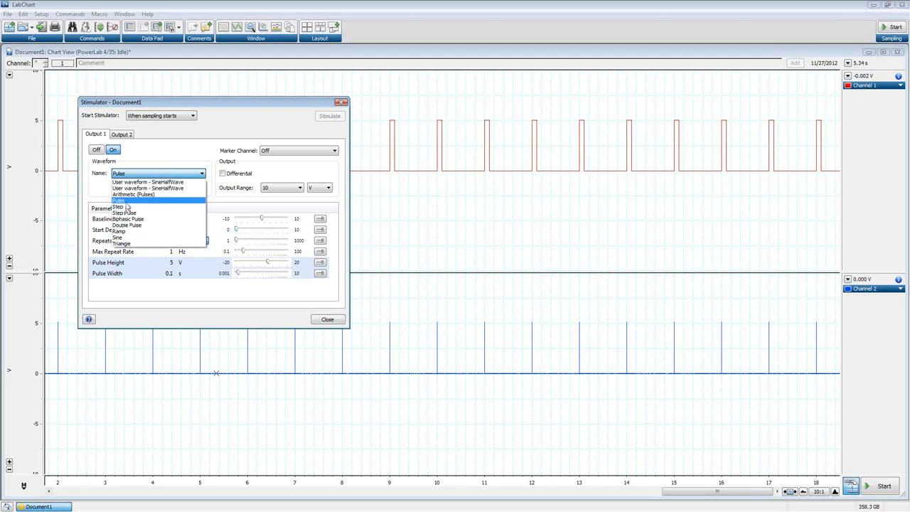
pyautogui.click(127, 238)
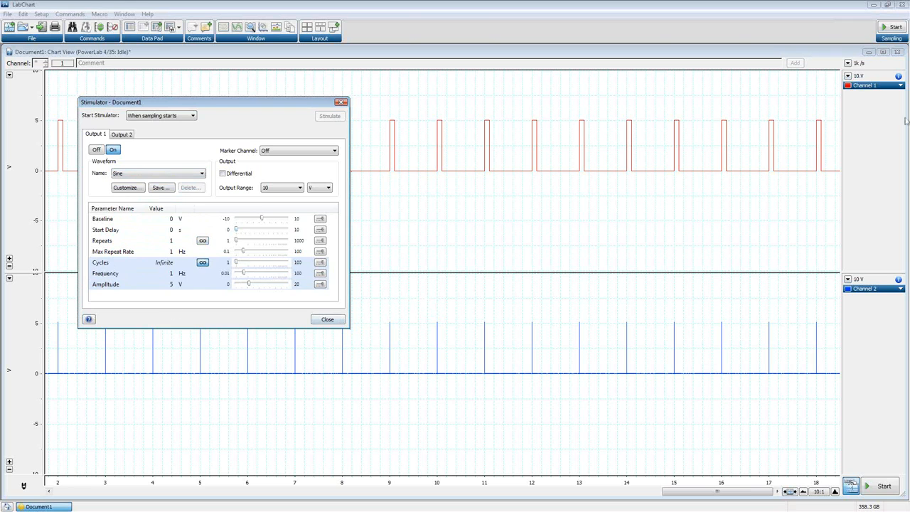
pyautogui.click(892, 28)
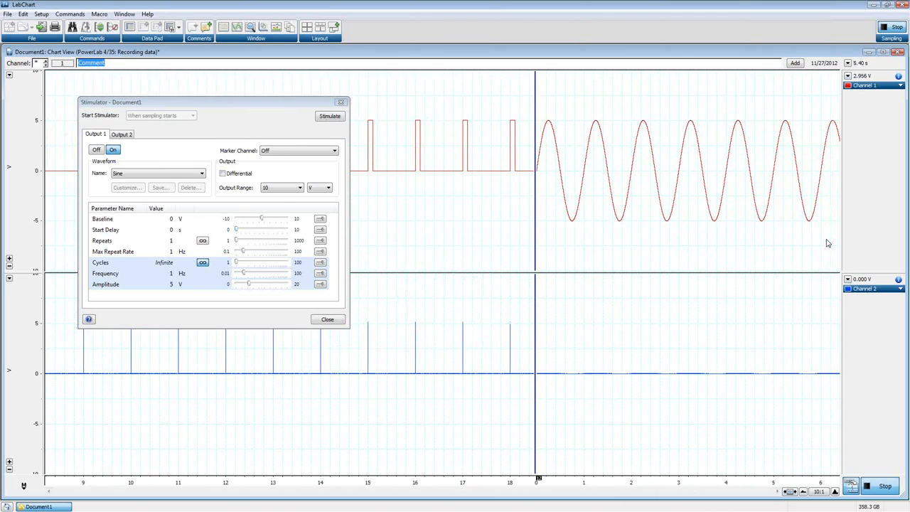
pyautogui.click(894, 27)
# Switch Output 1's waveform to Pulse, record a short block and stop sampling.
pyautogui.click(156, 173)
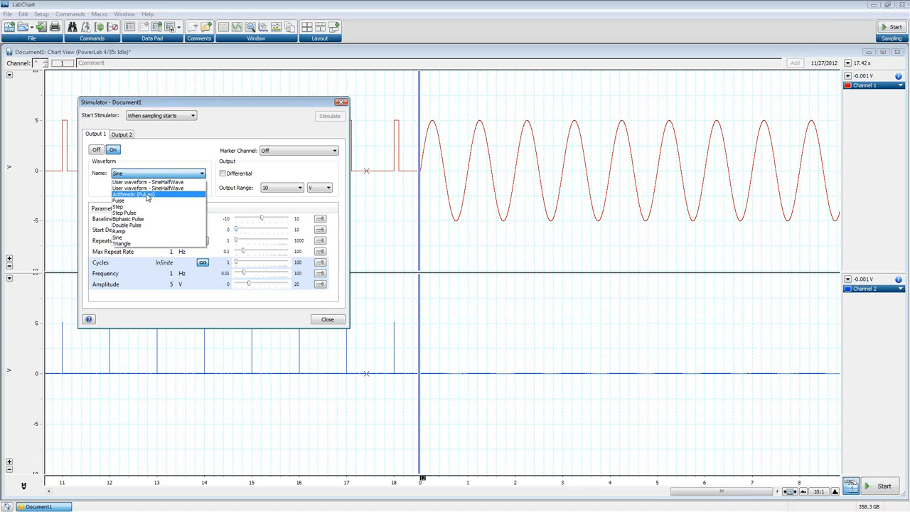
pyautogui.click(119, 201)
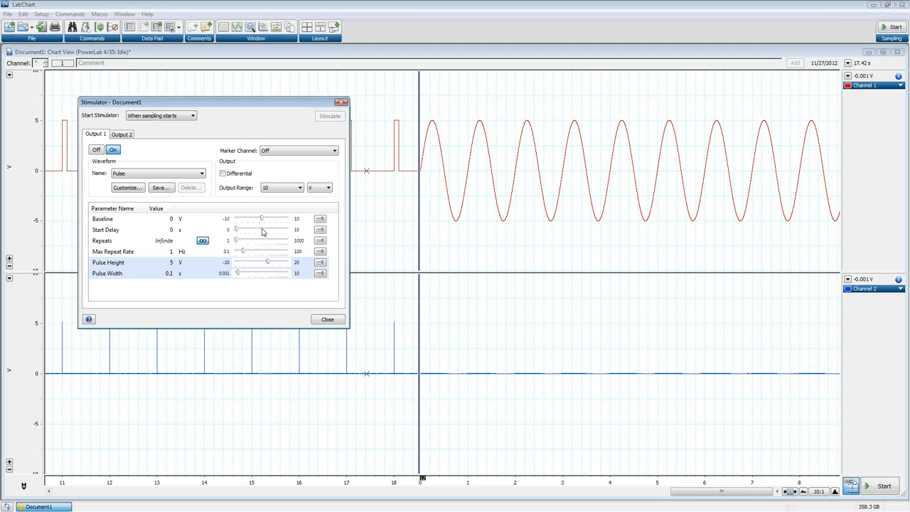
pyautogui.click(890, 26)
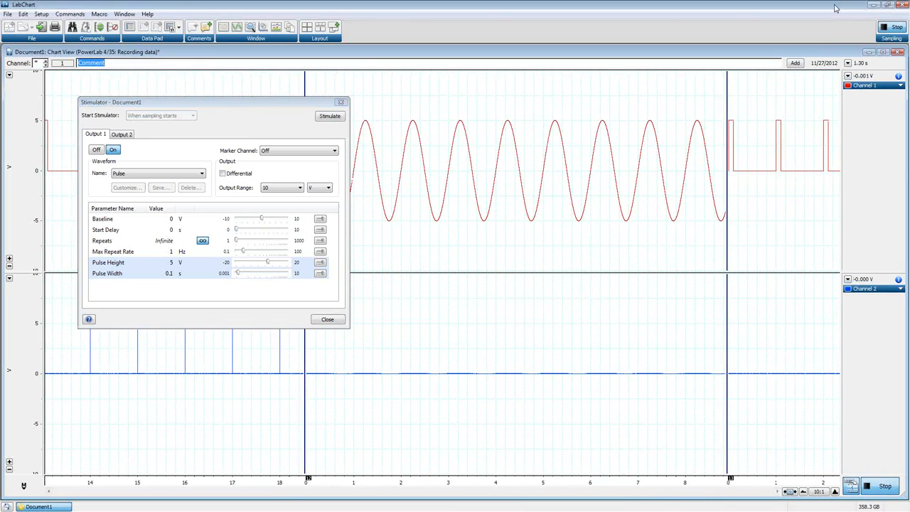
pyautogui.click(890, 26)
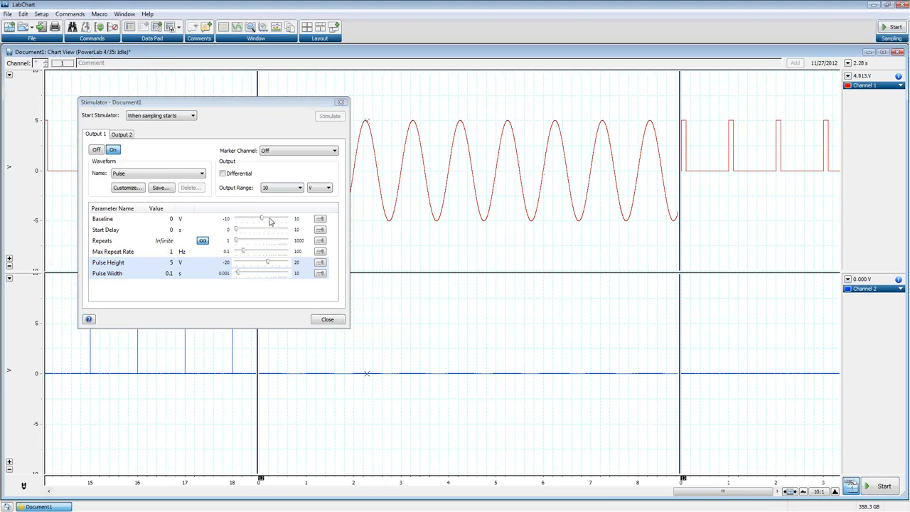
# Set the pulse waveform's baseline to 1 V and record a short block of the shifted signal.
pyautogui.click(173, 221)
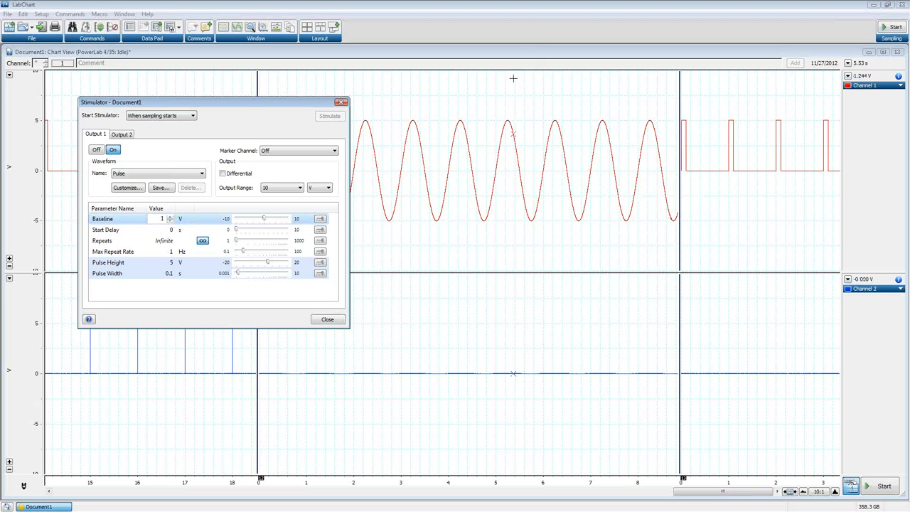
pyautogui.click(170, 217)
pyautogui.click(170, 221)
pyautogui.click(169, 216)
pyautogui.moveTo(269, 221)
pyautogui.mouseDown()
pyautogui.moveTo(286, 222)
pyautogui.moveTo(247, 222)
pyautogui.moveTo(280, 222)
pyautogui.moveTo(263, 222)
pyautogui.mouseUp()
pyautogui.click(171, 216)
pyautogui.click(895, 28)
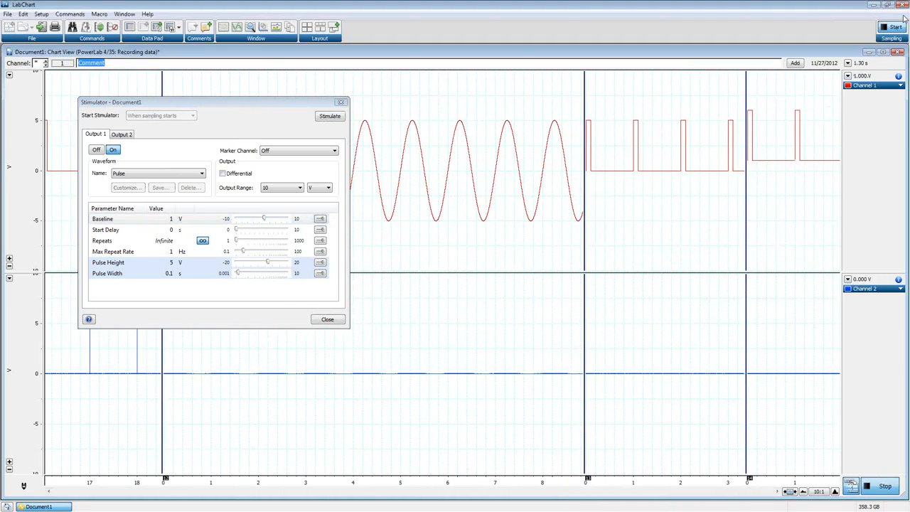
pyautogui.click(895, 27)
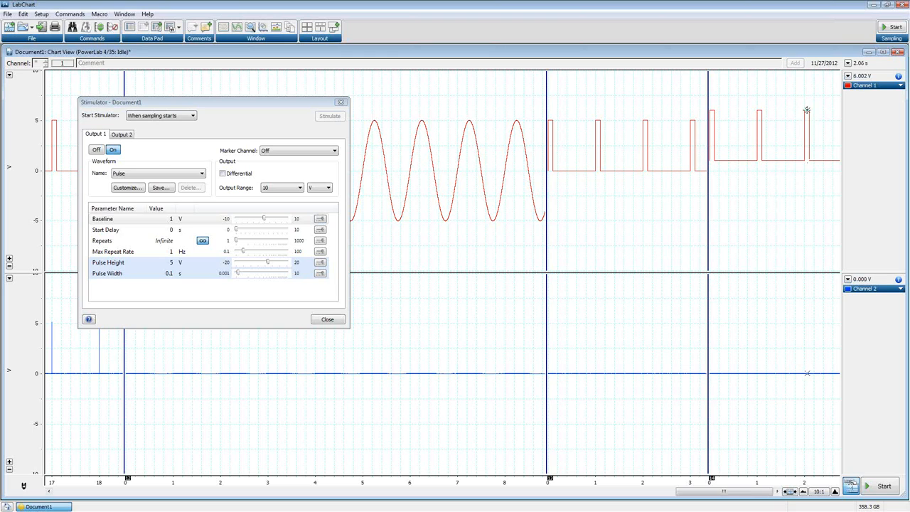
# Reset the baseline to 0 V and go through the start delay, repeats, repeat rate, pulse height and pulse width, keeping infinite repeats.
pyautogui.click(173, 220)
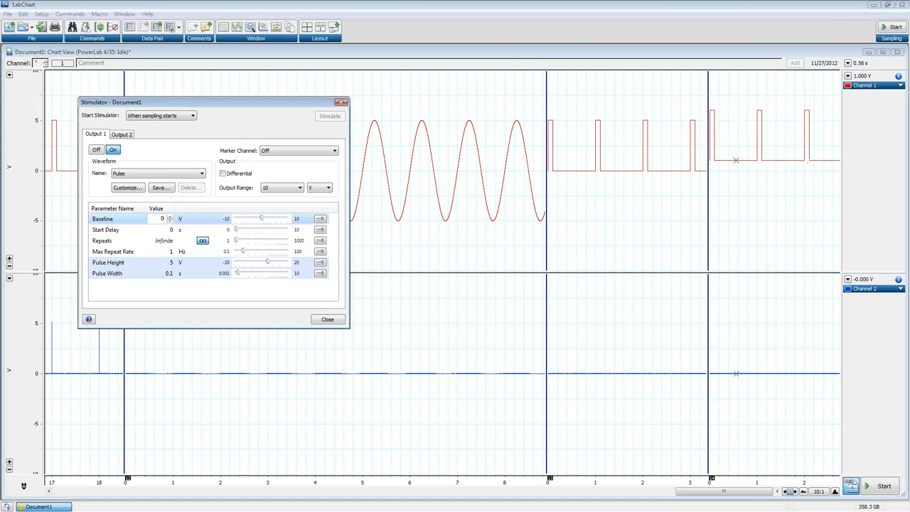
pyautogui.click(170, 230)
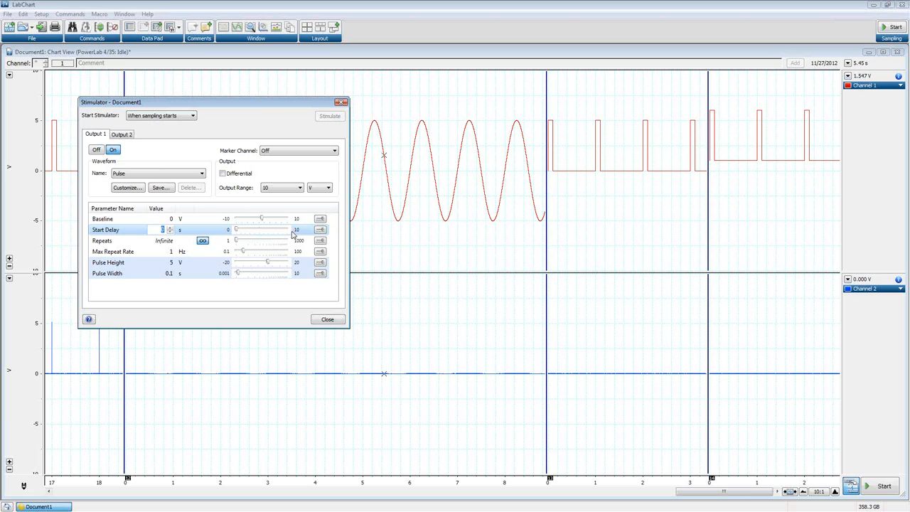
pyautogui.click(168, 241)
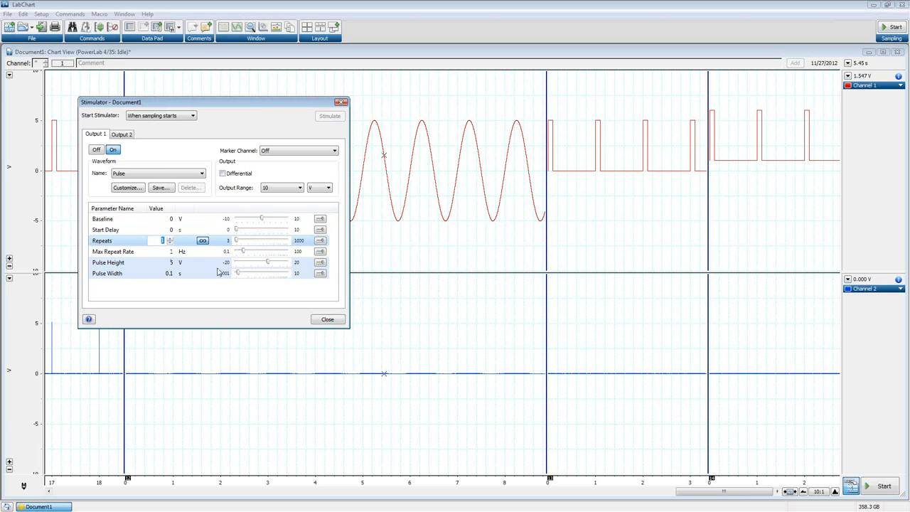
pyautogui.click(205, 241)
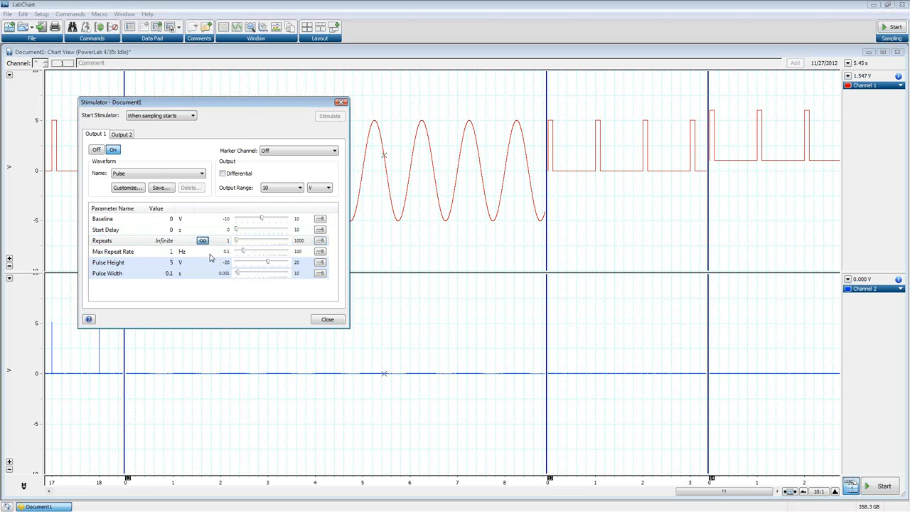
pyautogui.click(172, 251)
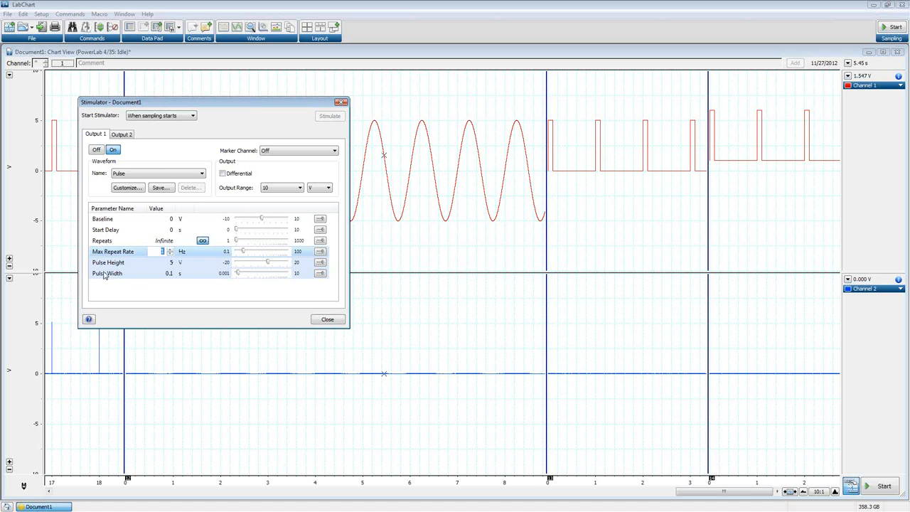
pyautogui.click(171, 262)
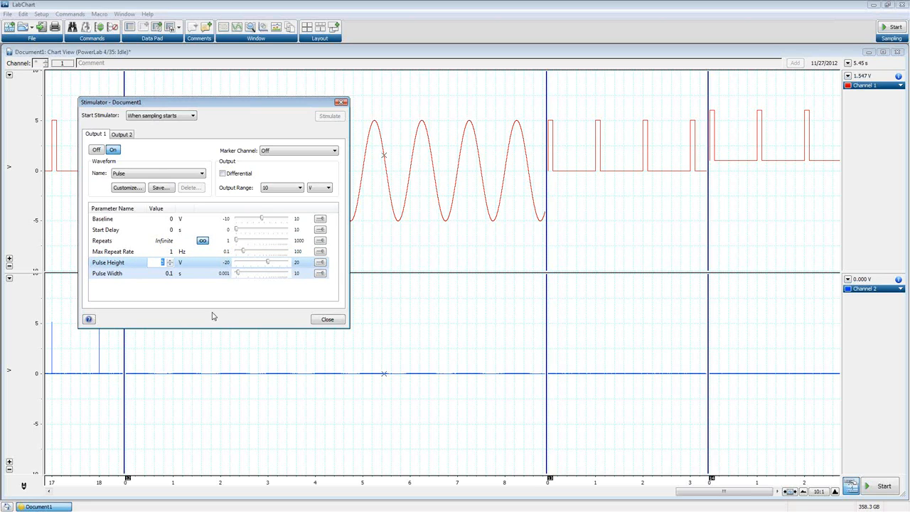
pyautogui.click(169, 273)
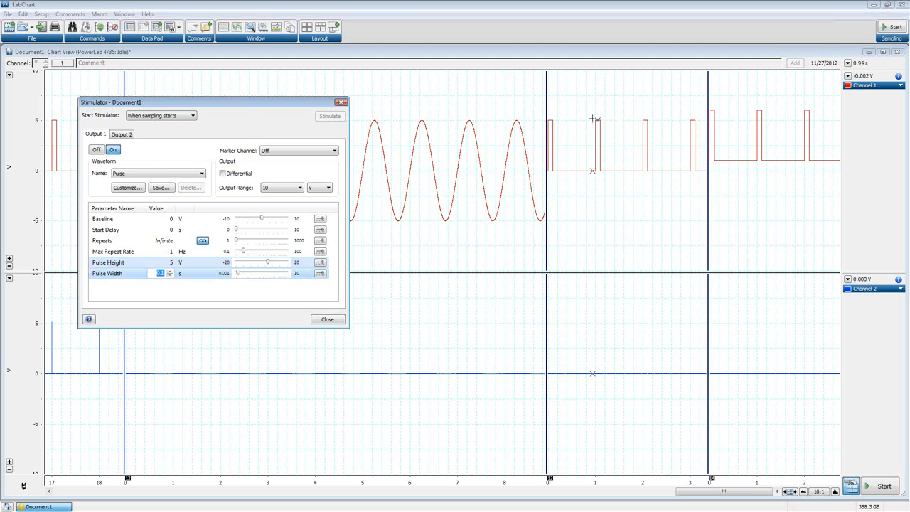
pyautogui.click(218, 286)
# Switch Output 1's waveform to Step, record a short block and stop sampling.
pyautogui.click(172, 174)
pyautogui.click(152, 208)
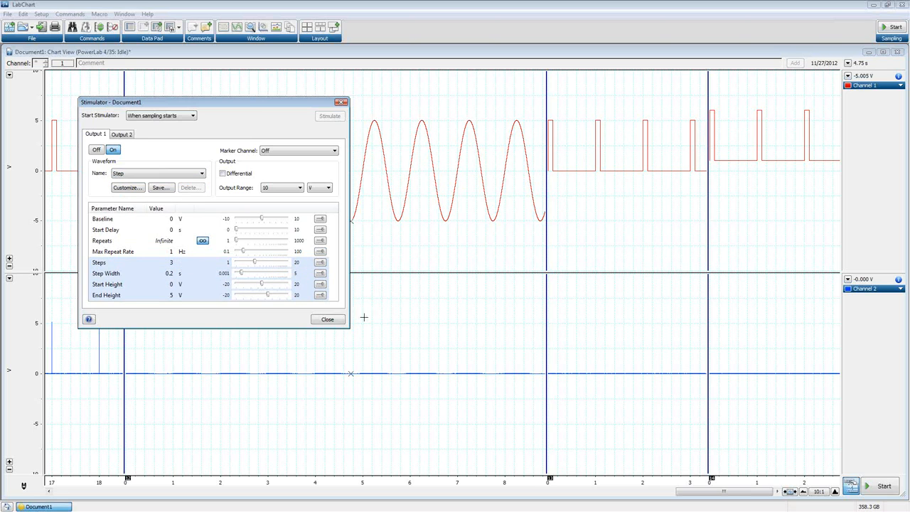
pyautogui.click(891, 27)
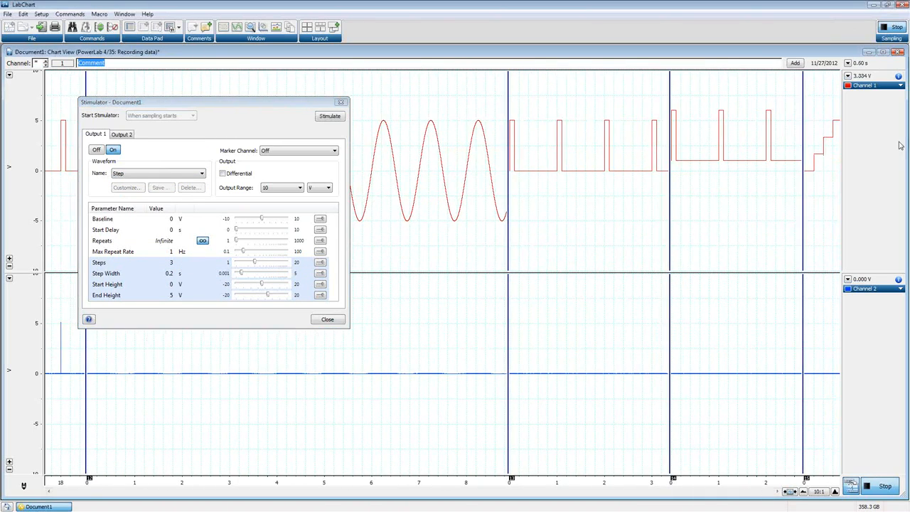
pyautogui.click(894, 31)
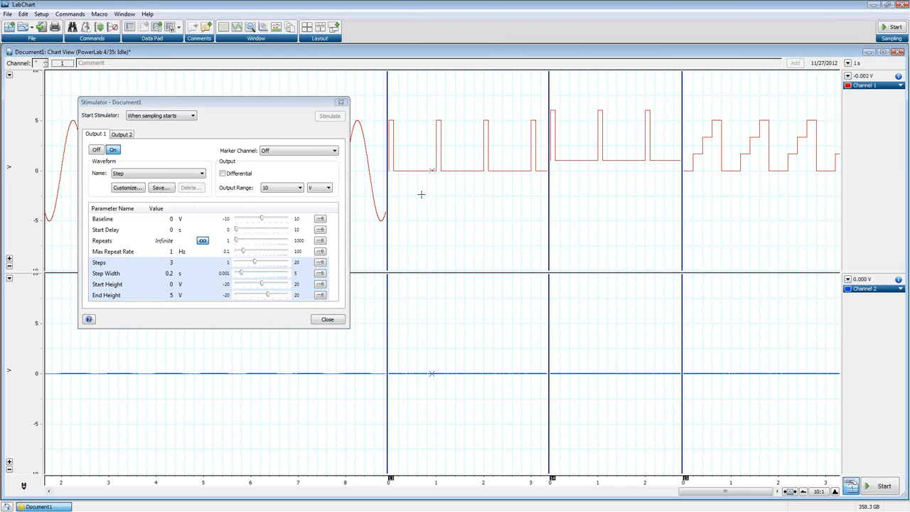
# Change Output 1's waveform to Step Pulse, record a short block and stop sampling.
pyautogui.click(161, 174)
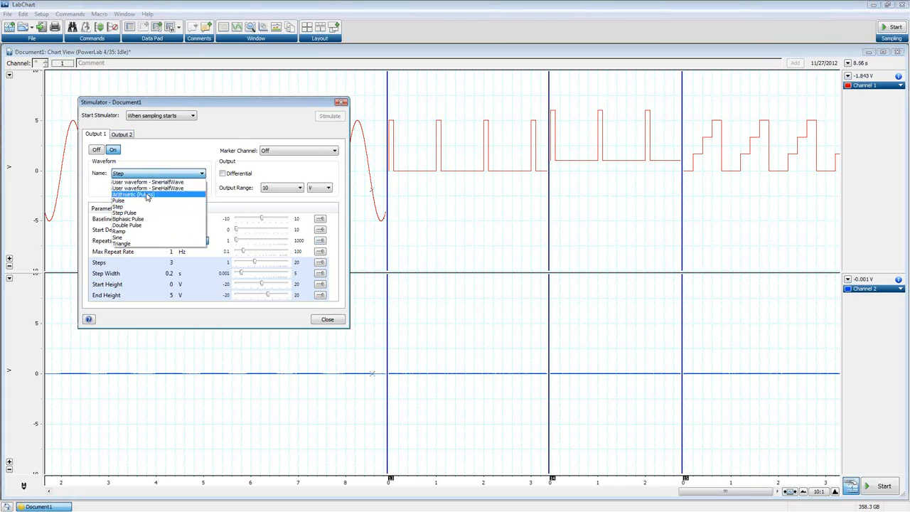
pyautogui.click(140, 215)
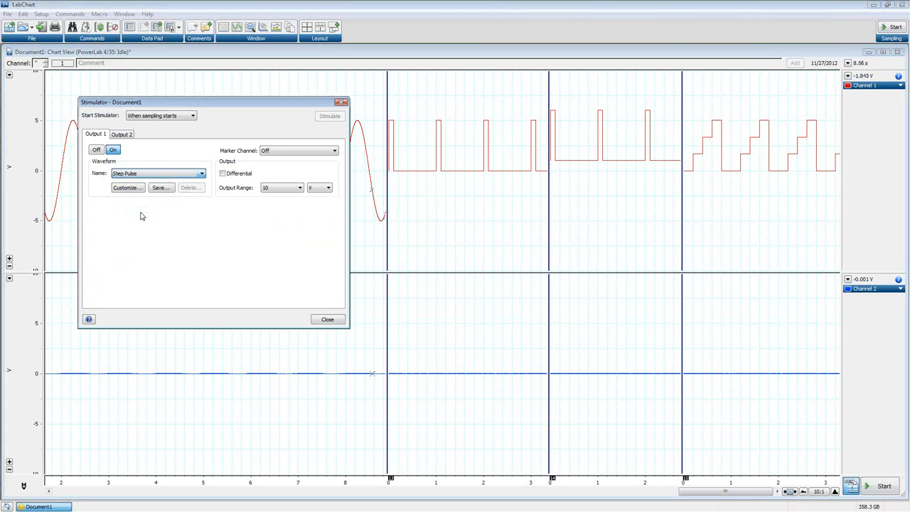
pyautogui.click(895, 29)
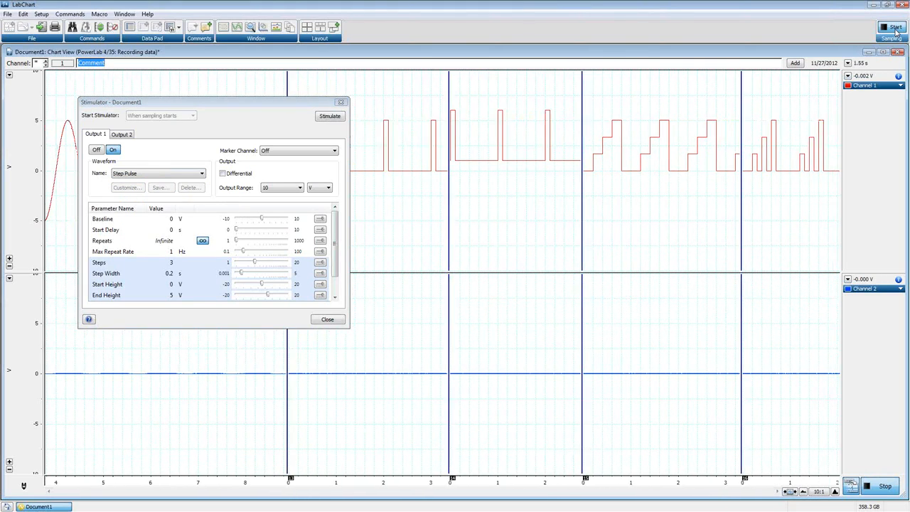
pyautogui.click(895, 28)
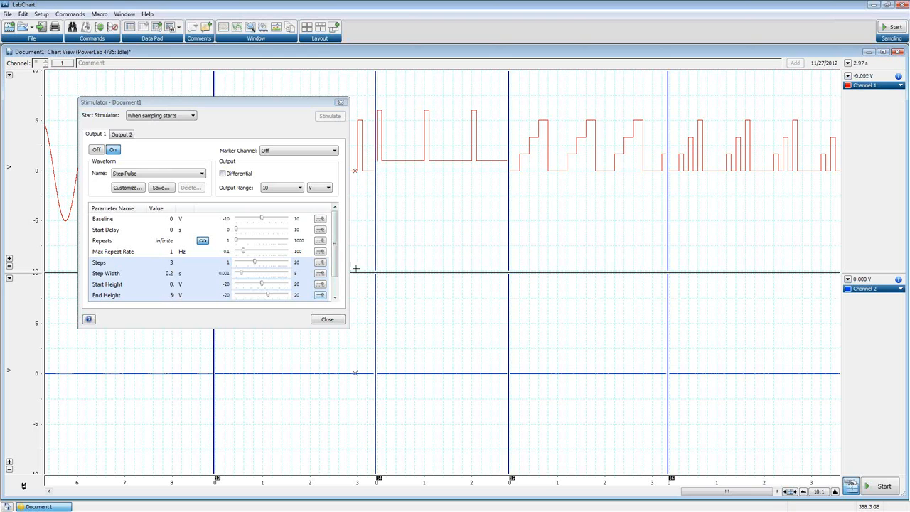
# Place the marker on the first pulse of the Step Pulse recording and view enlarged Channel 1 amplitude and time displays in turn.
pyautogui.scroll(-1, 337, 257)
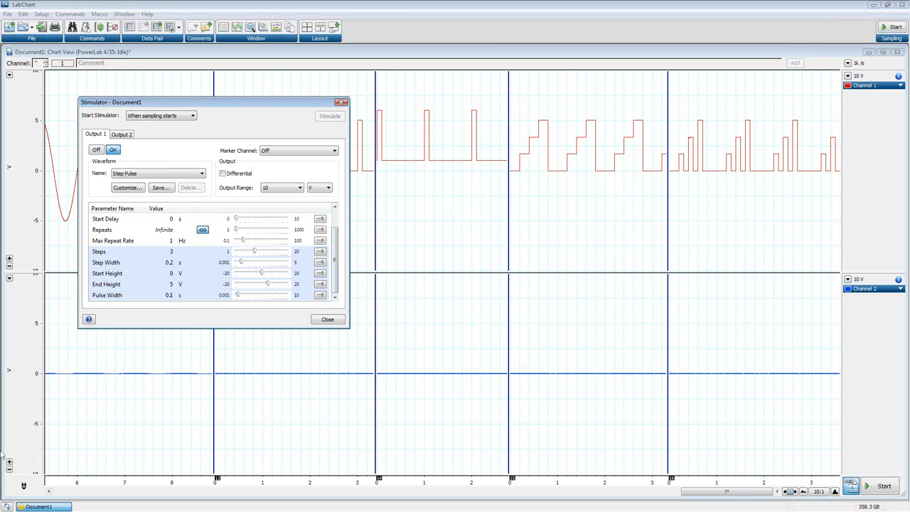
pyautogui.moveTo(23, 486)
pyautogui.mouseDown()
pyautogui.moveTo(527, 222)
pyautogui.moveTo(661, 140)
pyautogui.moveTo(679, 142)
pyautogui.mouseUp()
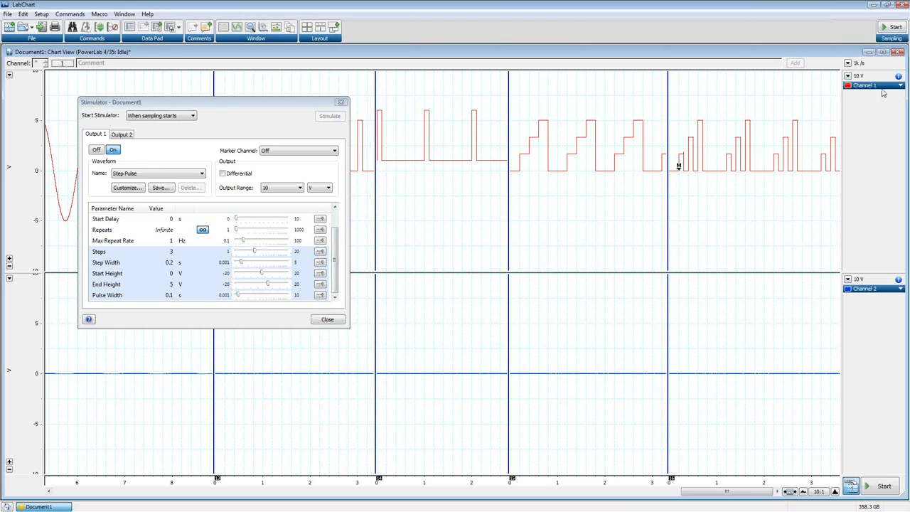
pyautogui.moveTo(866, 72); pyautogui.dragTo(539, 213)
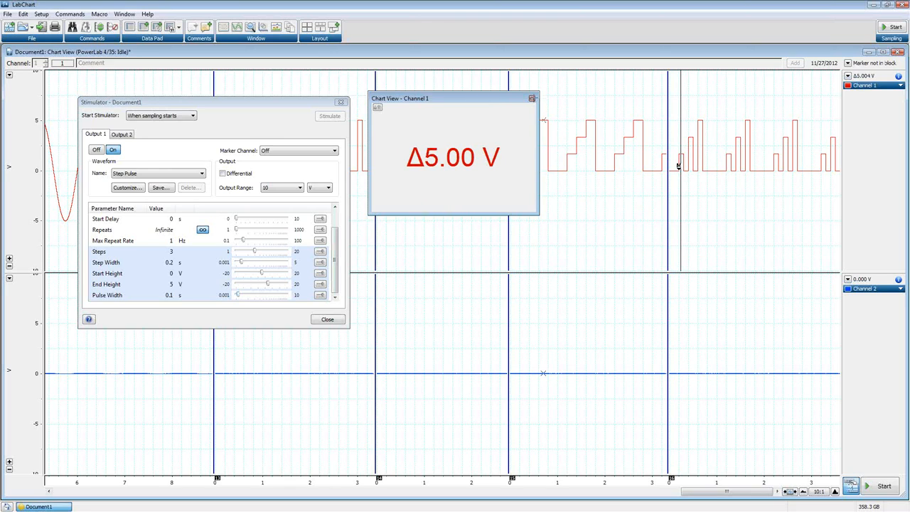
pyautogui.click(532, 98)
pyautogui.moveTo(865, 65); pyautogui.dragTo(520, 207)
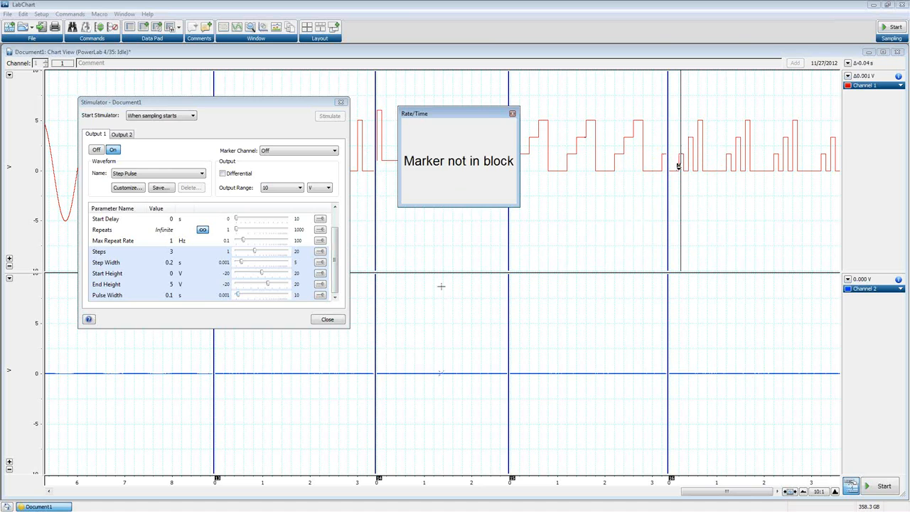
# Set the Step Pulse waveform's pulse width to 0.2 s and close the enlarged time display.
pyautogui.click(172, 296)
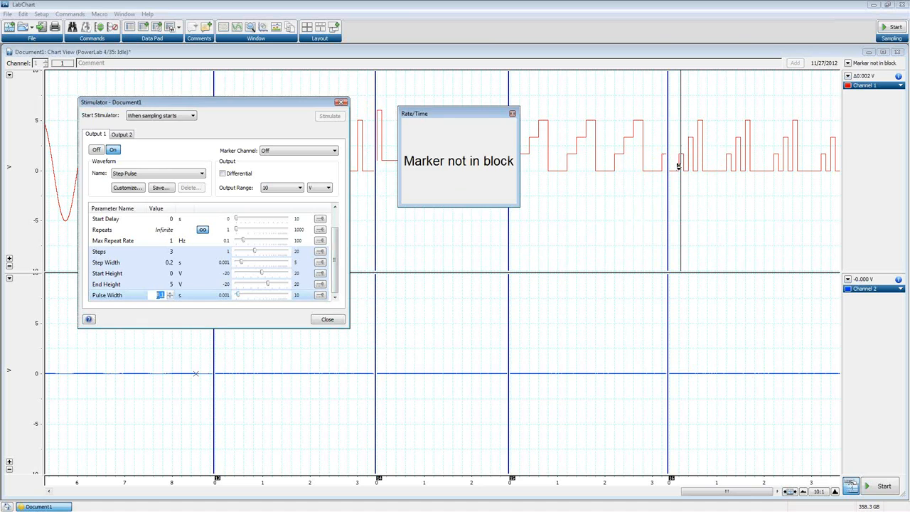
pyautogui.write('0.2')
pyautogui.click(512, 115)
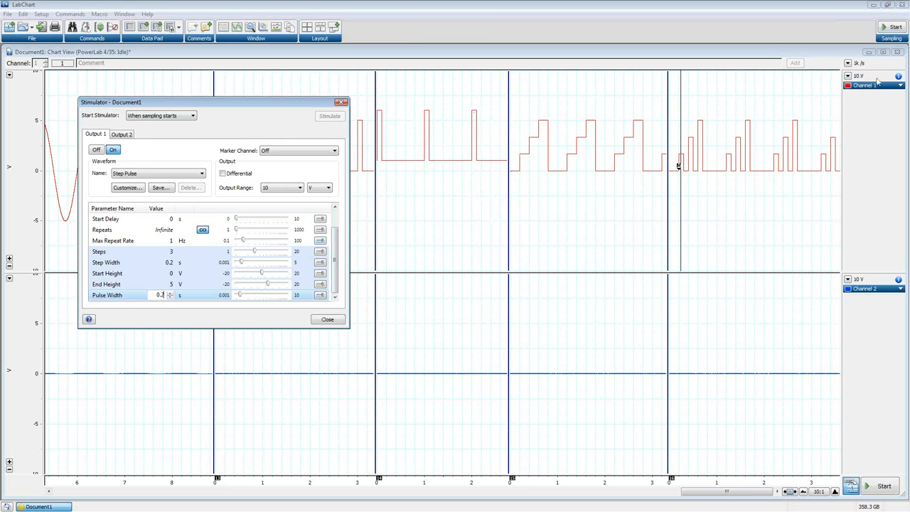
pyautogui.click(21, 489)
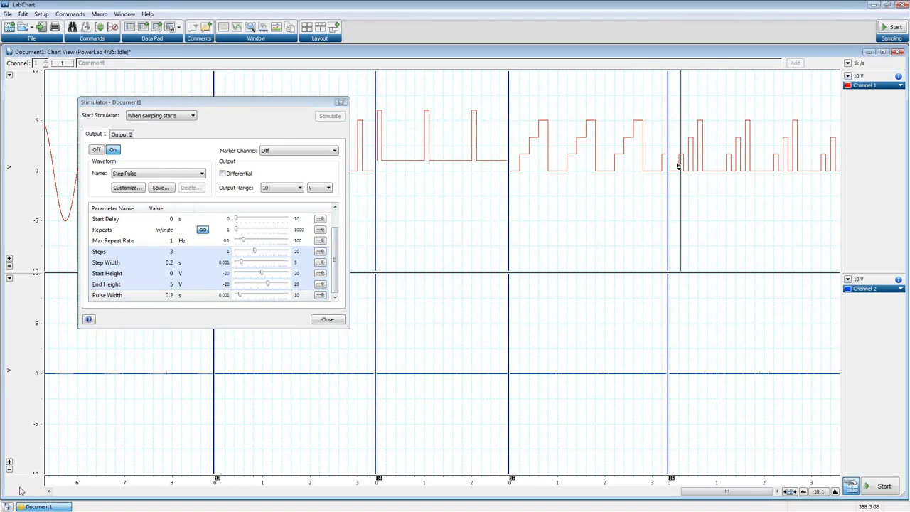
# Record a short block of the Step Pulse waveform with the current pulse width and stop sampling.
pyautogui.click(894, 27)
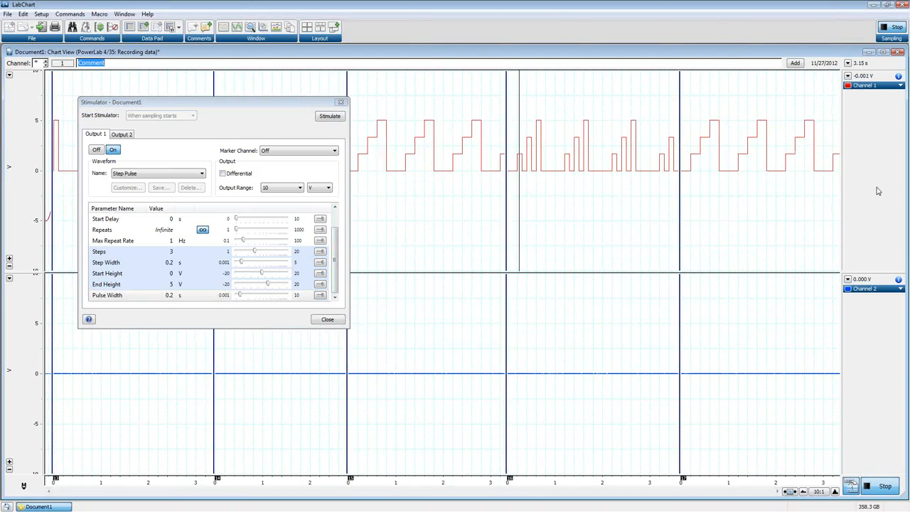
pyautogui.hotkey('ctrl', 'space')
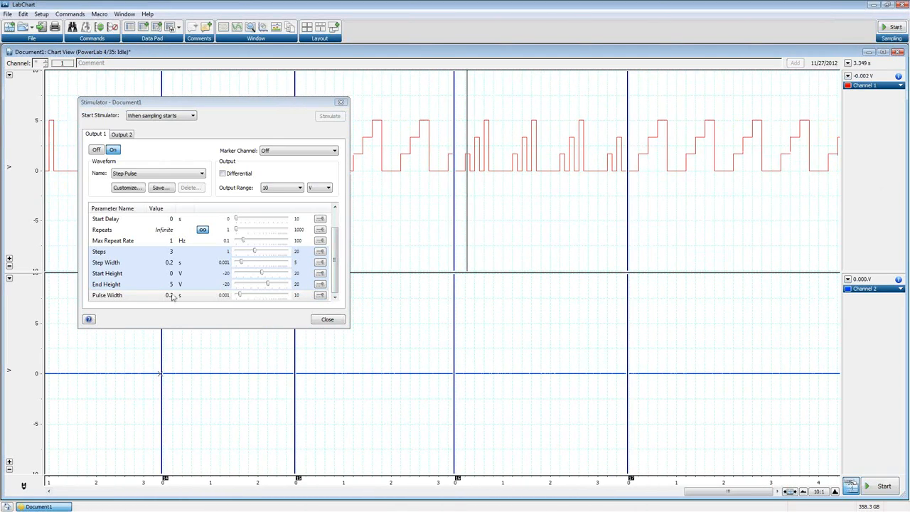
# Try a step width of 0.1 s for the Step Pulse waveform.
pyautogui.click(171, 262)
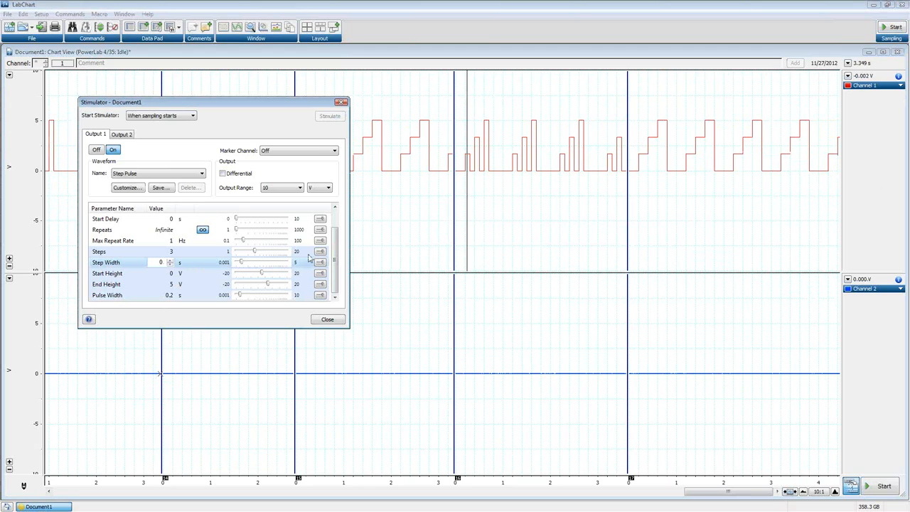
pyautogui.write('0.1')
pyautogui.moveTo(341, 304)
# Set the Step Pulse waveform's pulse width to 0.15 s and start recording.
pyautogui.click(172, 297)
pyautogui.click(167, 295)
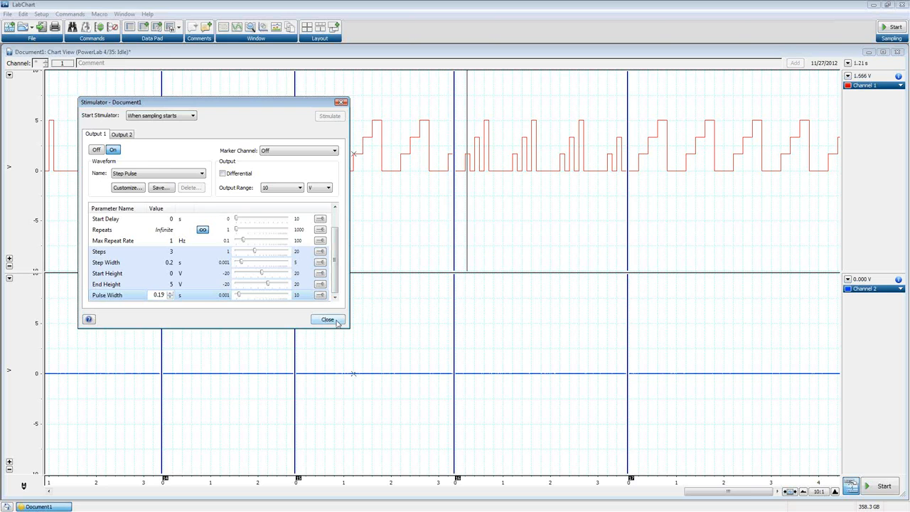
pyautogui.click(890, 28)
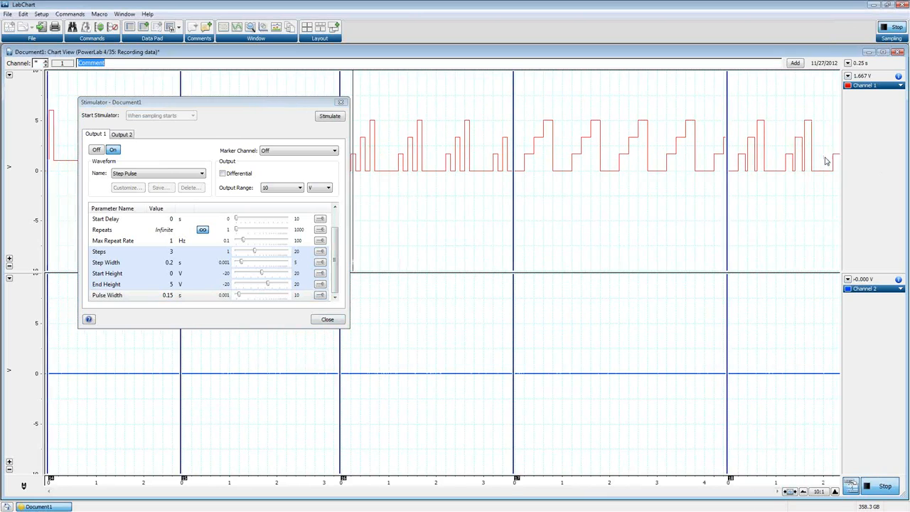
# Set the Step Pulse waveform's pulse width to 0.1 s while recording and stop sampling.
pyautogui.click(170, 297)
pyautogui.write('.1')
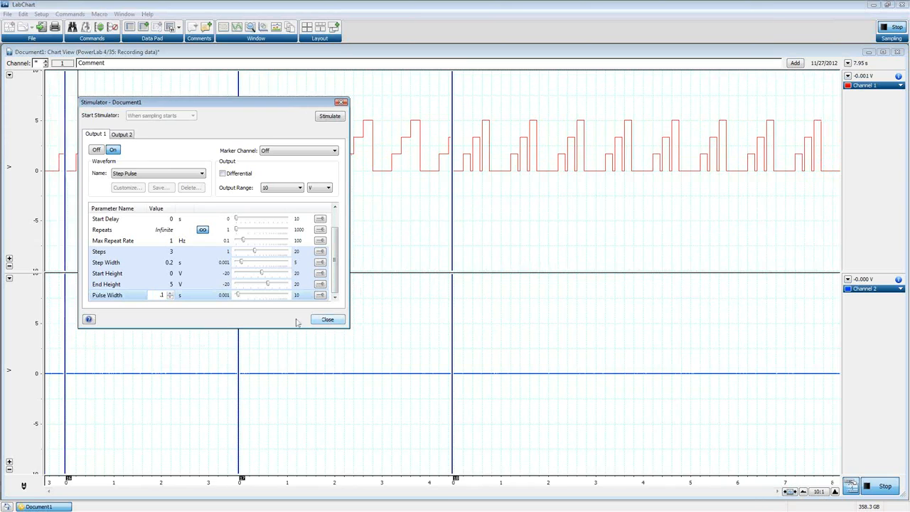
pyautogui.click(892, 27)
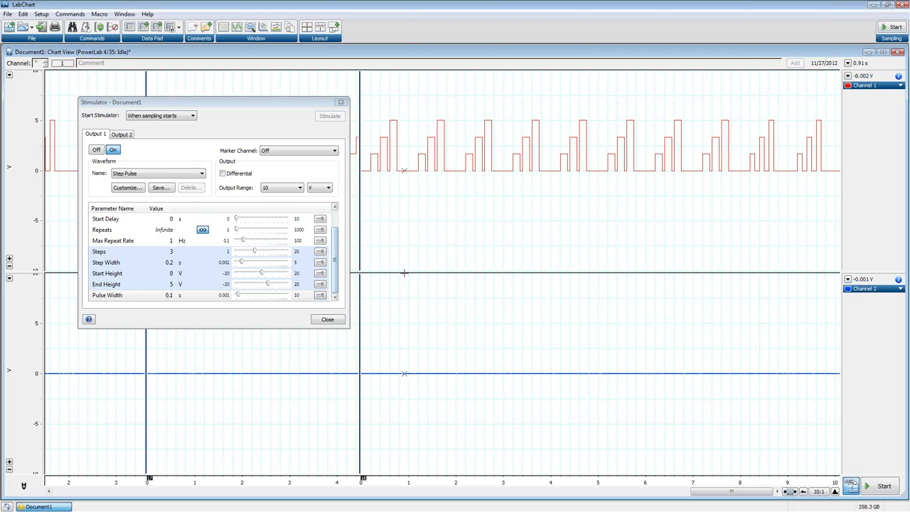
# Change Output 1's waveform to Biphasic Pulse, record a short block and stop sampling.
pyautogui.click(132, 175)
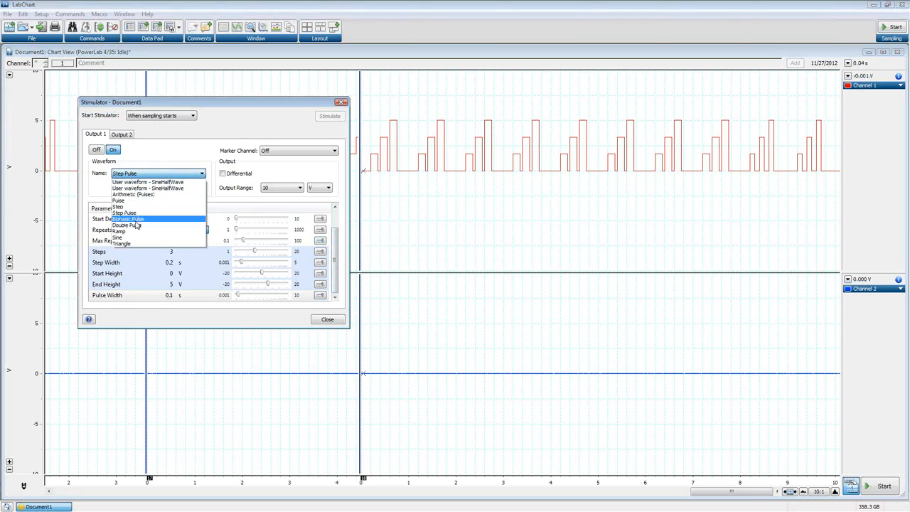
pyautogui.click(135, 219)
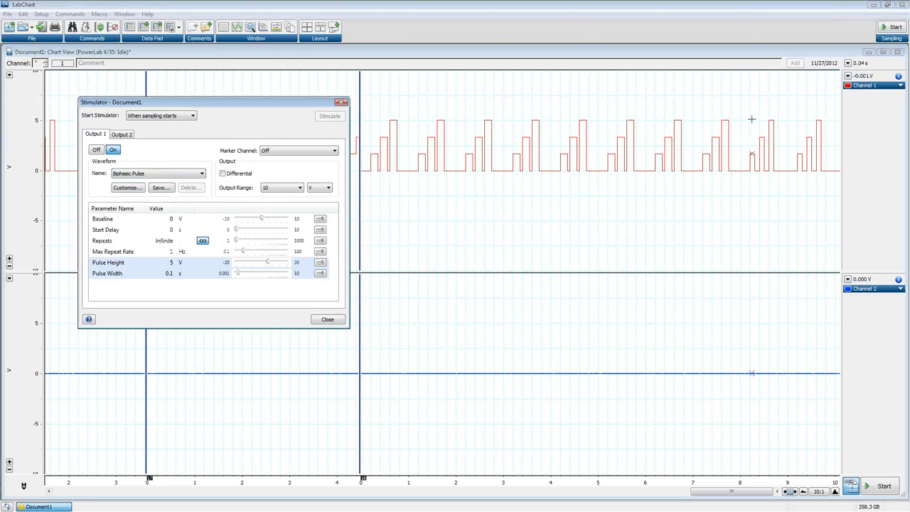
pyautogui.hotkey('ctrl', 'space')
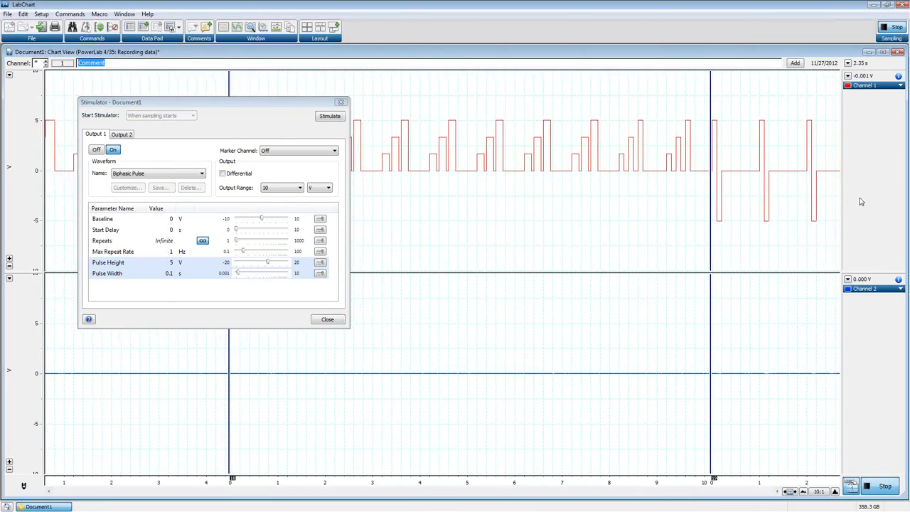
pyautogui.click(895, 27)
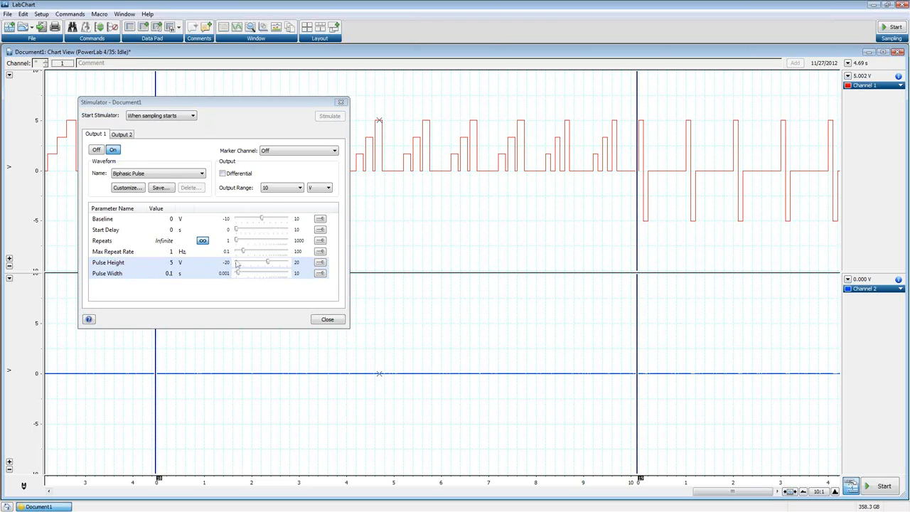
# Switch Output 1's waveform to Double Pulse, record a short block and stop sampling.
pyautogui.click(145, 174)
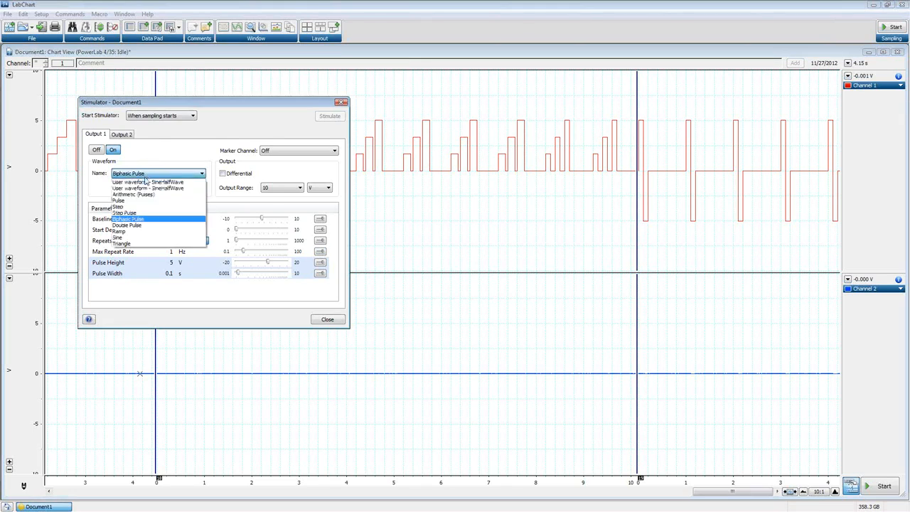
pyautogui.click(135, 225)
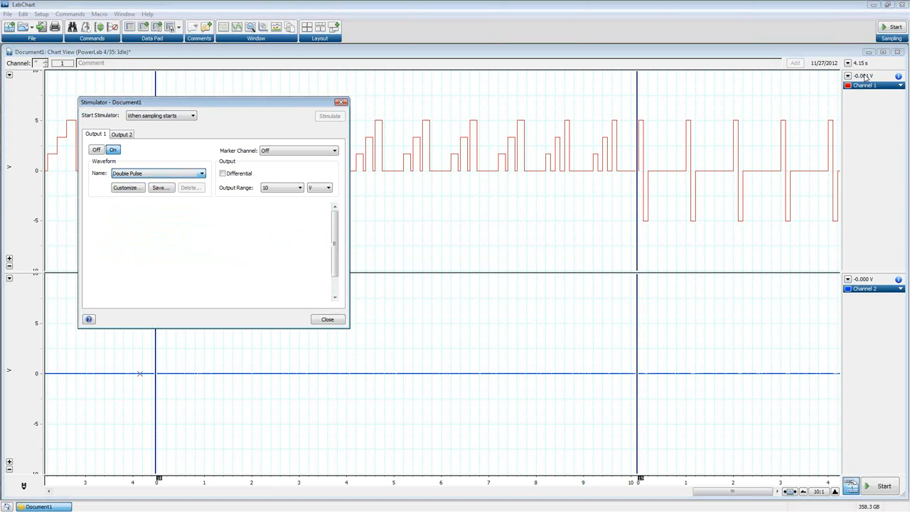
pyautogui.click(894, 29)
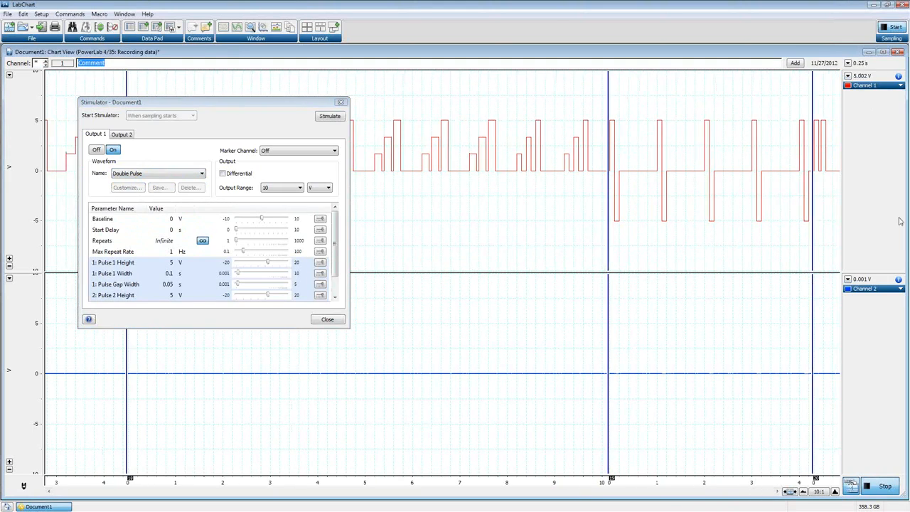
pyautogui.click(895, 30)
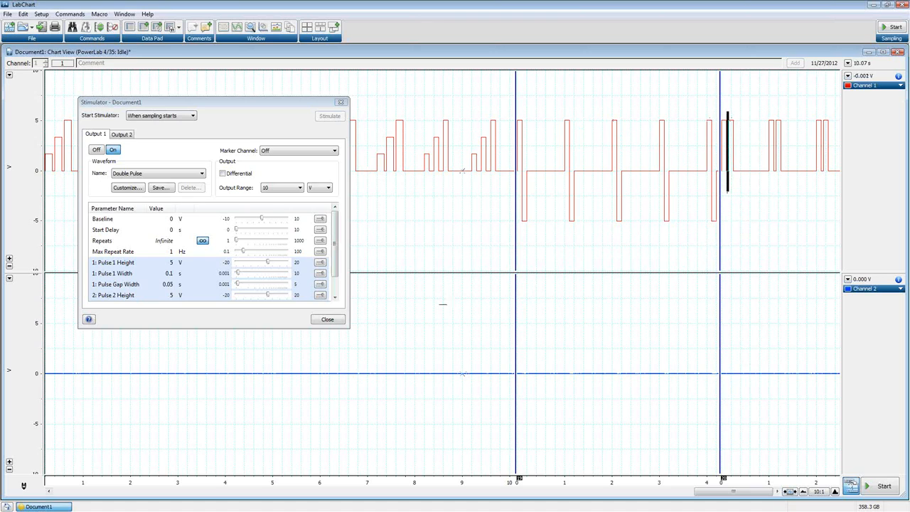
# Set the Double Pulse waveform's pulse gap width to 1 s, record a short block and stop sampling.
pyautogui.click(170, 287)
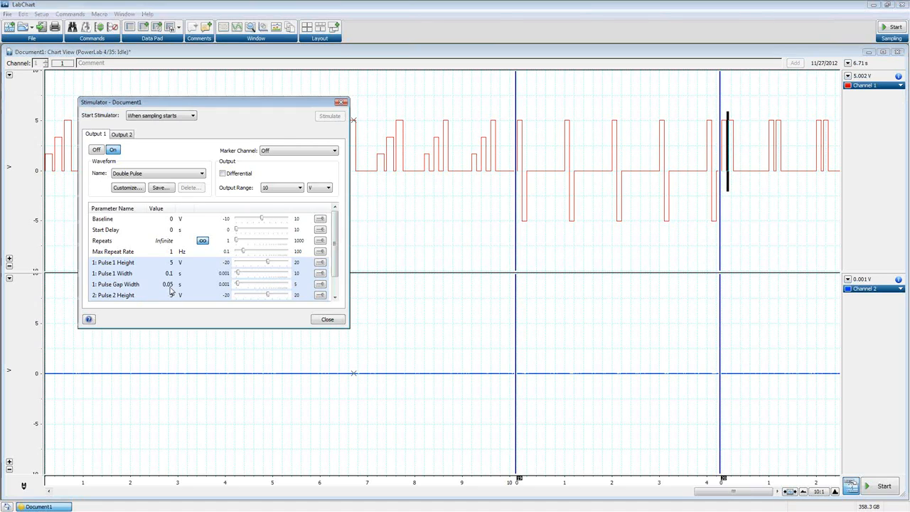
pyautogui.click(167, 287)
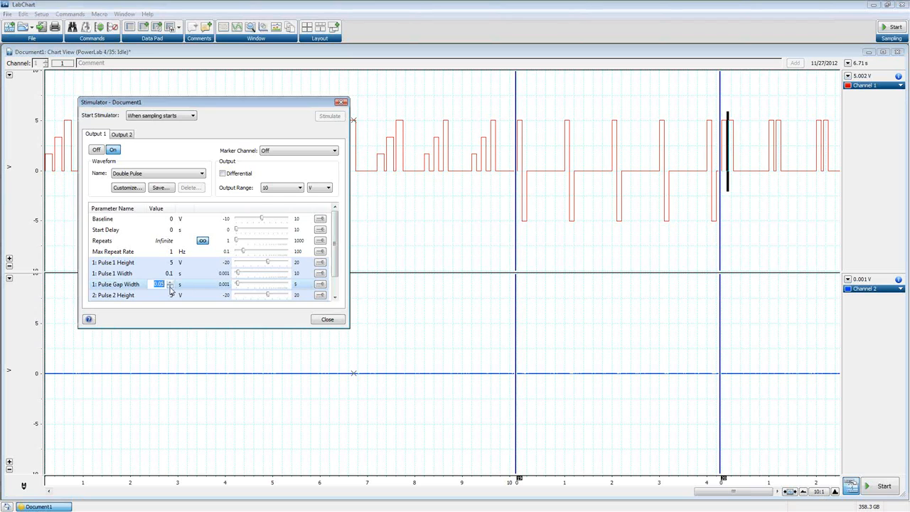
pyautogui.click(3, 401)
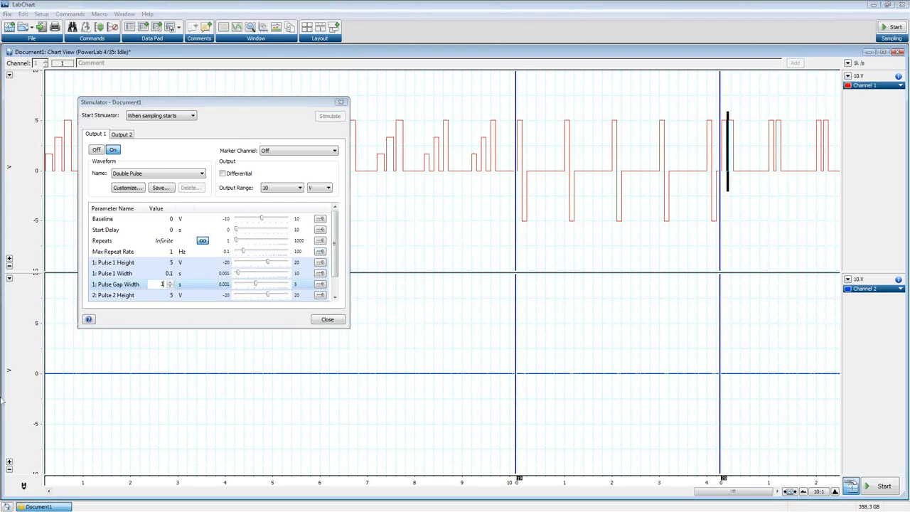
pyautogui.click(892, 27)
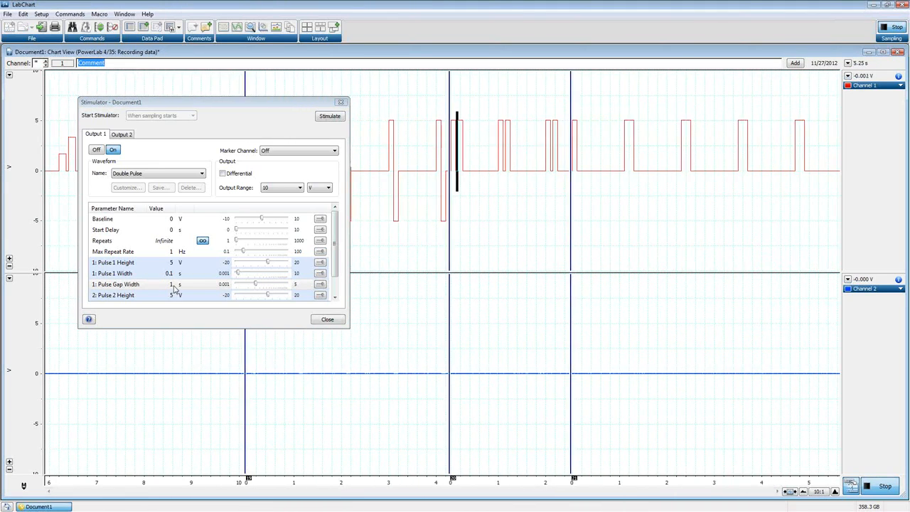
pyautogui.click(891, 28)
# Change Output 1's waveform to Ramp, record a short block and stop sampling.
pyautogui.click(152, 174)
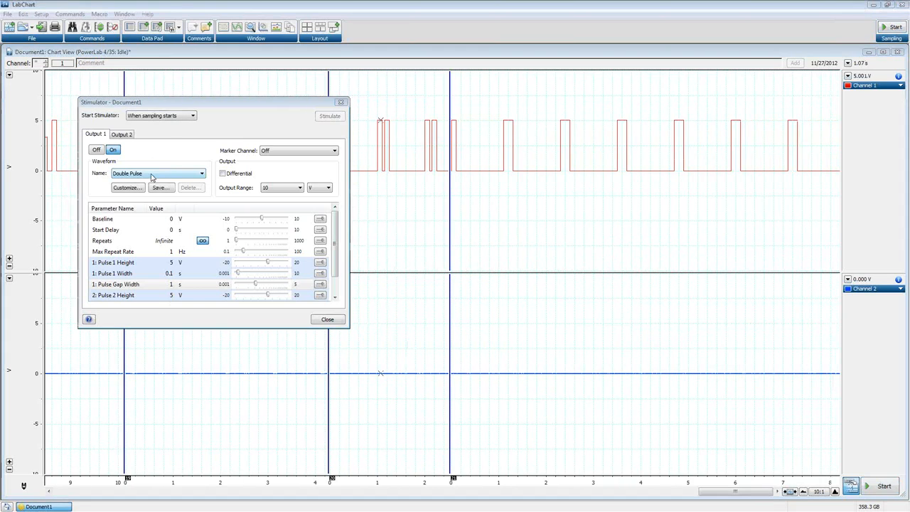
pyautogui.click(152, 174)
pyautogui.click(142, 233)
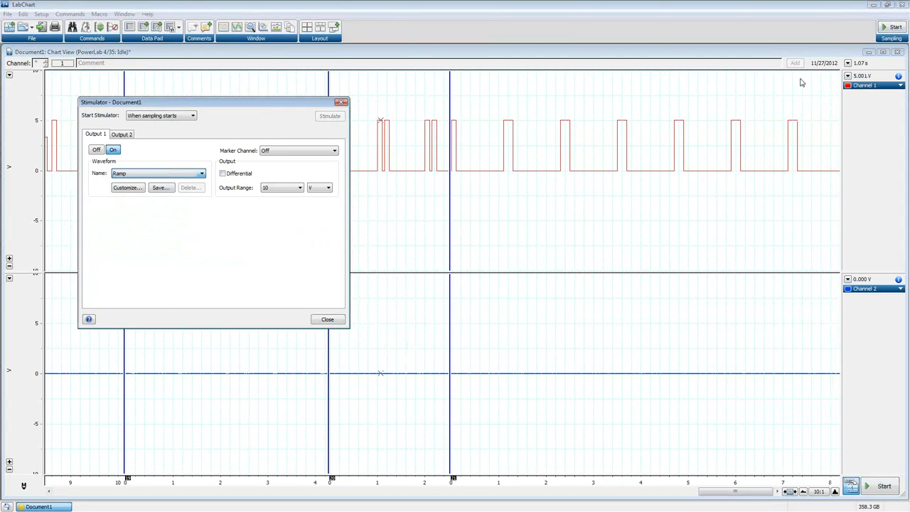
pyautogui.click(890, 29)
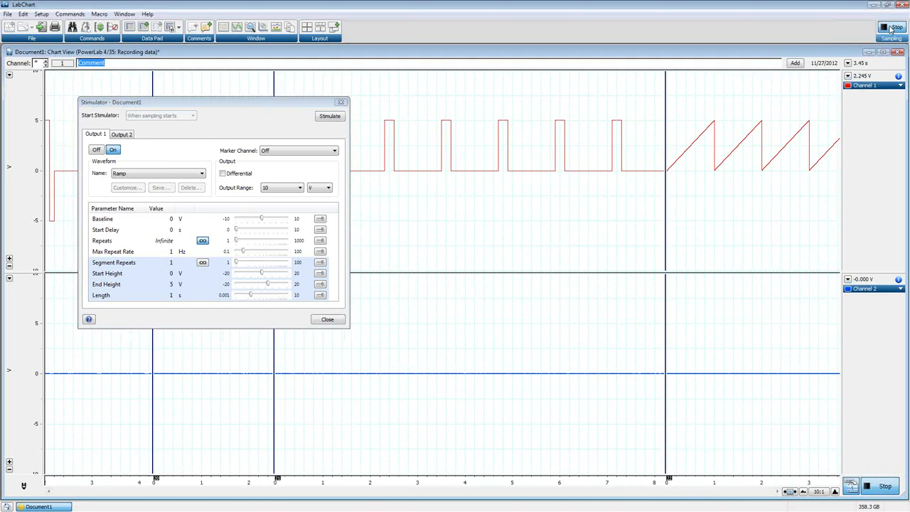
pyautogui.click(891, 27)
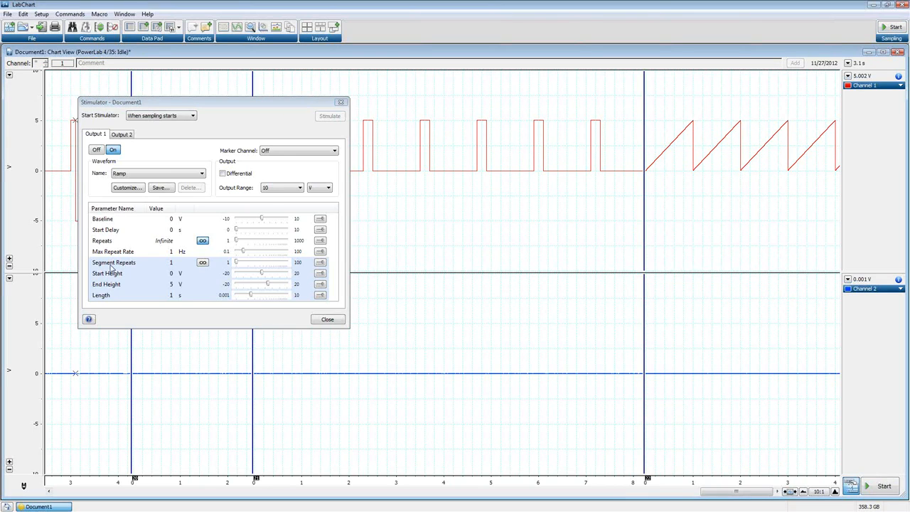
# Record a short Ramp block with infinite segment repeats, stop sampling and return the segment repeats to 1.
pyautogui.click(202, 263)
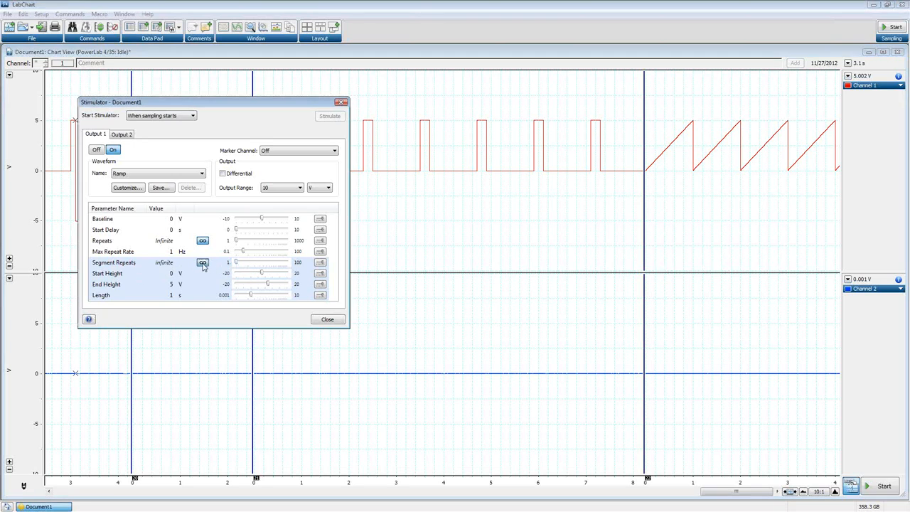
pyautogui.click(892, 26)
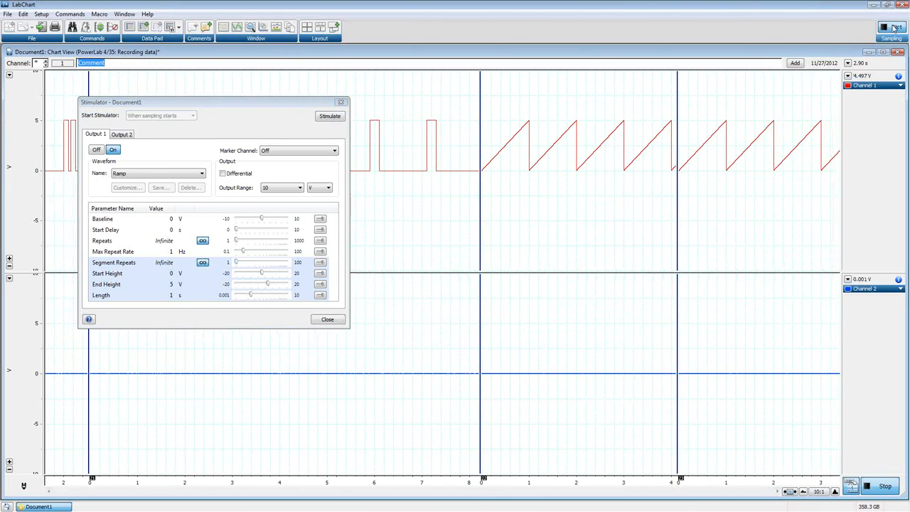
pyautogui.click(892, 27)
pyautogui.click(201, 263)
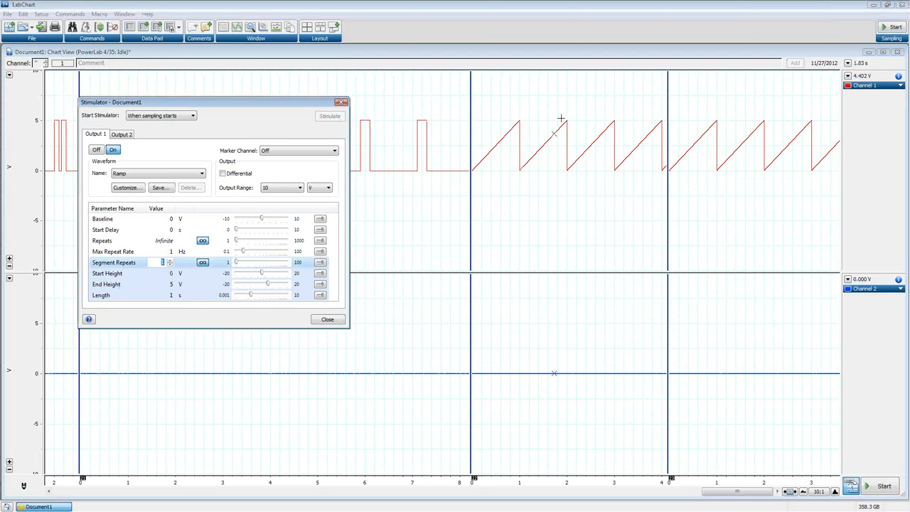
# Switch Output 1's waveform to Sine with infinite cycles and start recording.
pyautogui.click(133, 174)
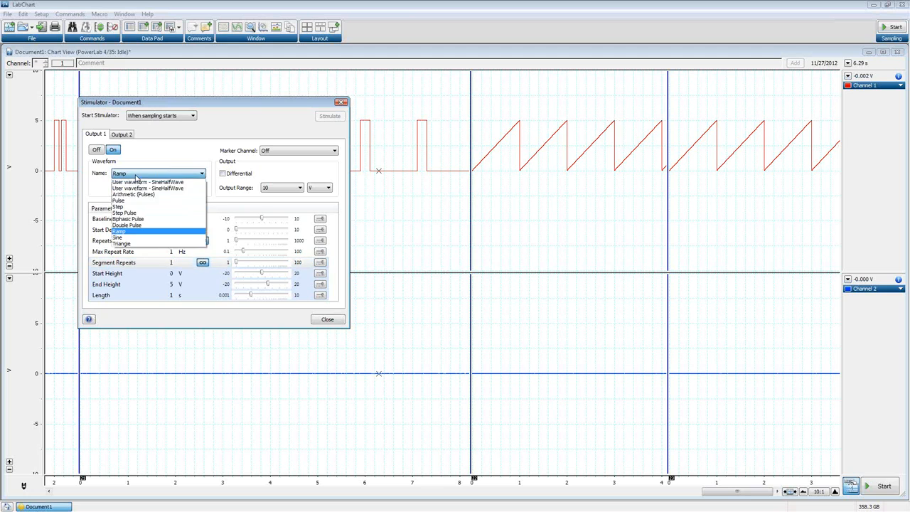
pyautogui.click(131, 240)
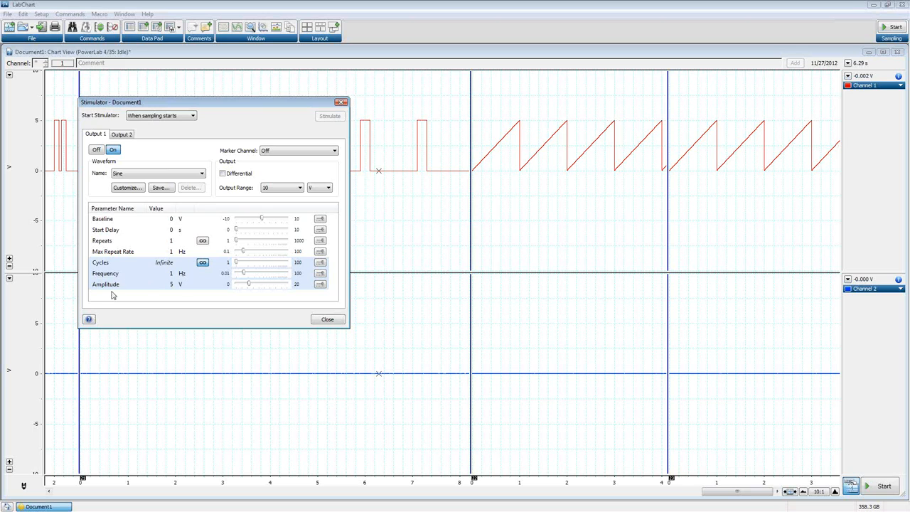
pyautogui.click(170, 264)
pyautogui.click(203, 264)
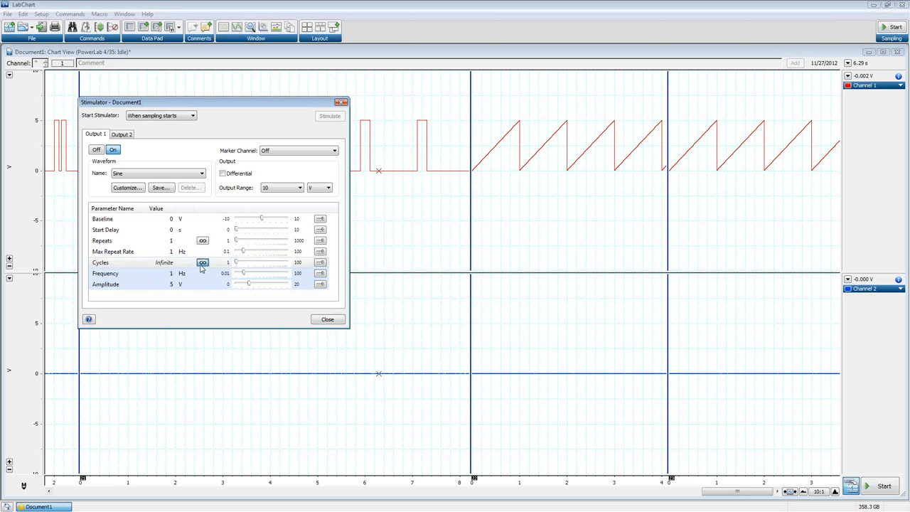
pyautogui.click(894, 27)
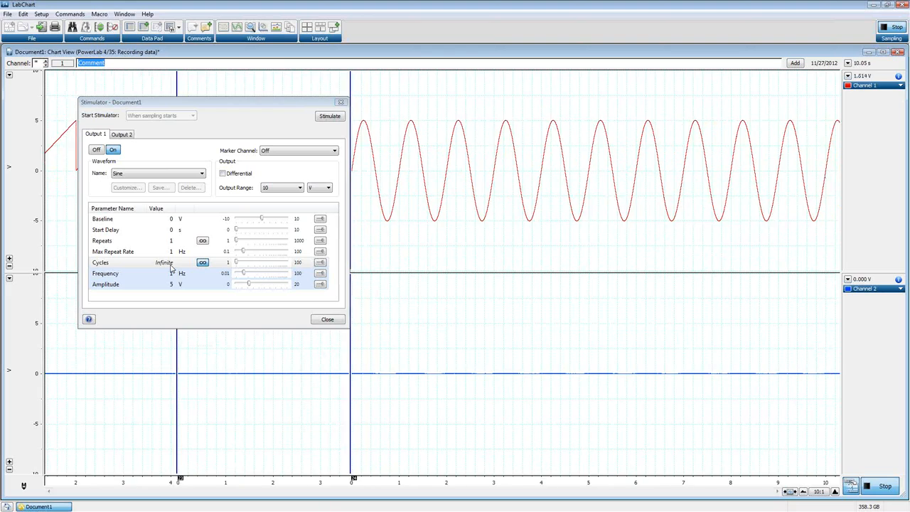
# Set the Sine waveform's cycles to 1, then stop and restart sampling to record the change.
pyautogui.click(165, 263)
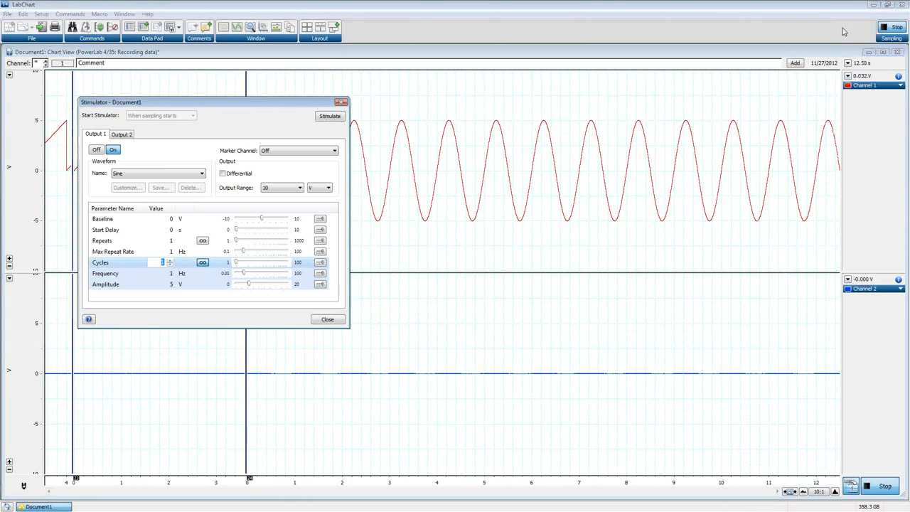
pyautogui.click(882, 27)
pyautogui.click(881, 27)
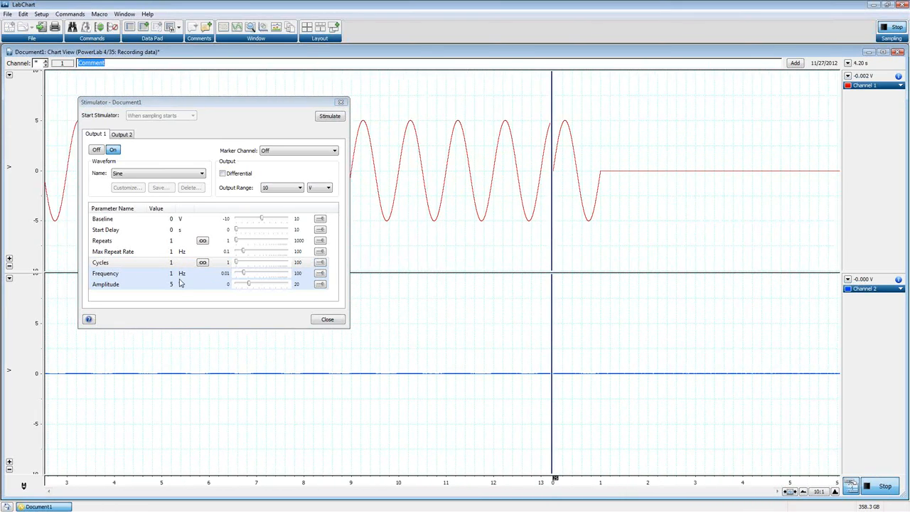
# Return the Sine waveform's cycles to infinite and restart sampling in a new block.
pyautogui.click(172, 264)
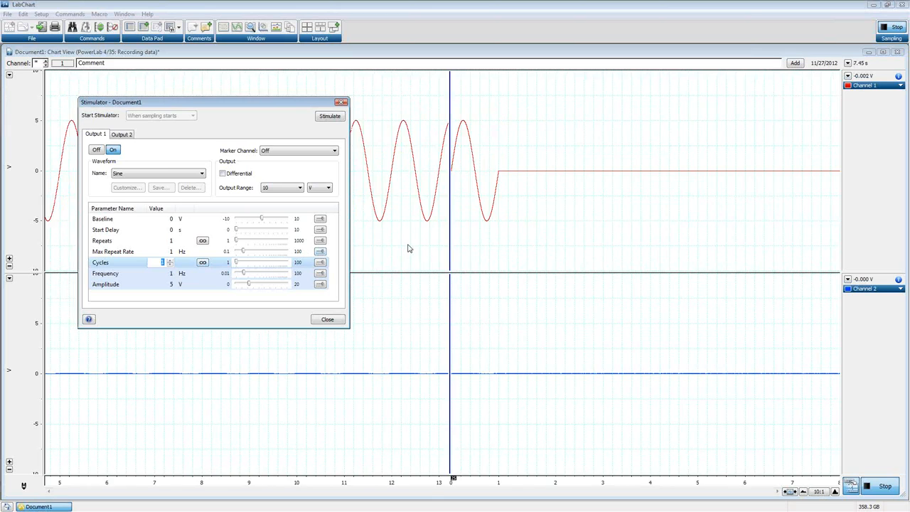
pyautogui.click(203, 263)
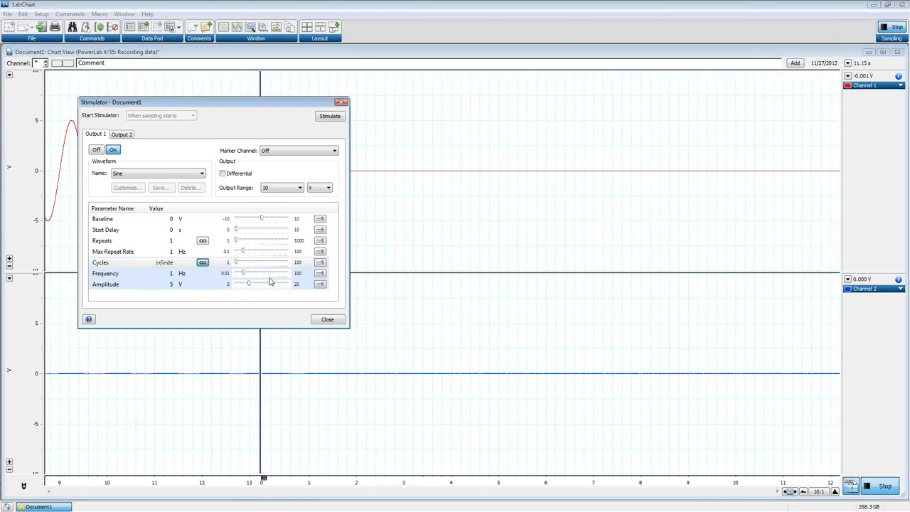
pyautogui.click(895, 27)
pyautogui.click(896, 27)
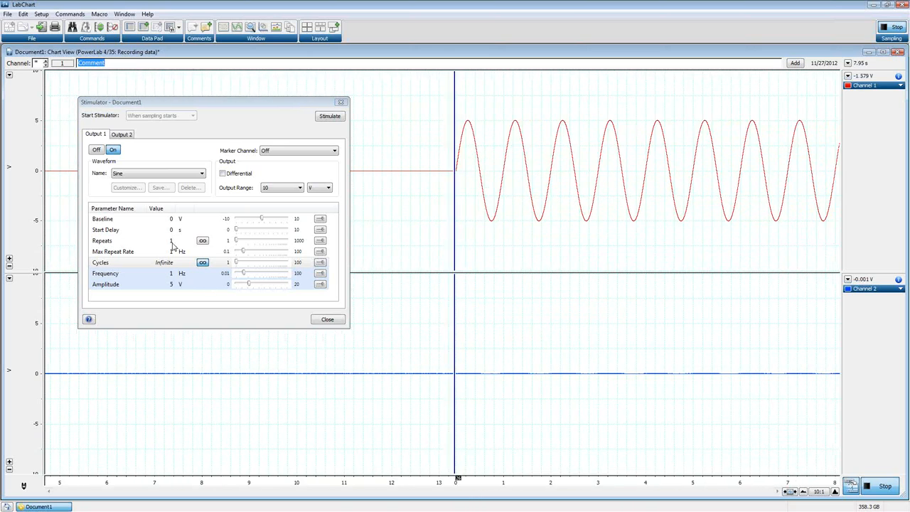
# Set the Sine waveform's repeats and cycles both to 2 and record a short block.
pyautogui.click(892, 27)
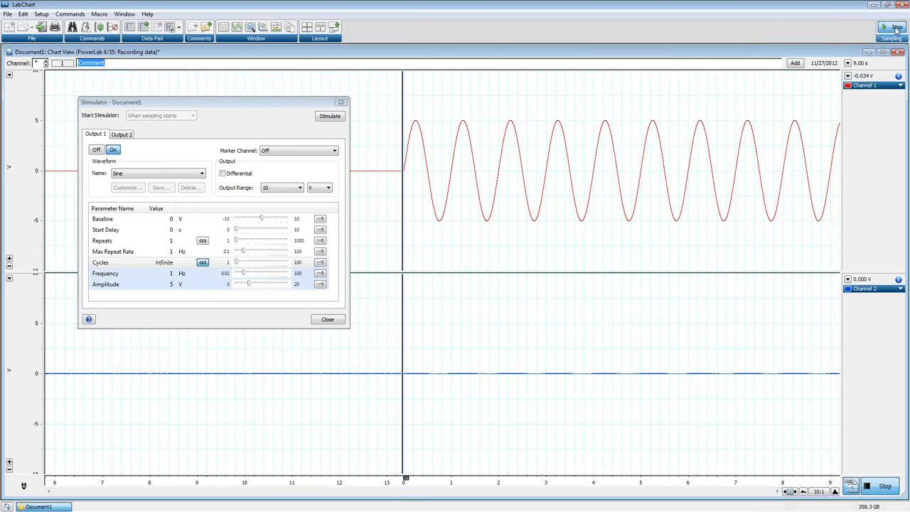
pyautogui.click(177, 242)
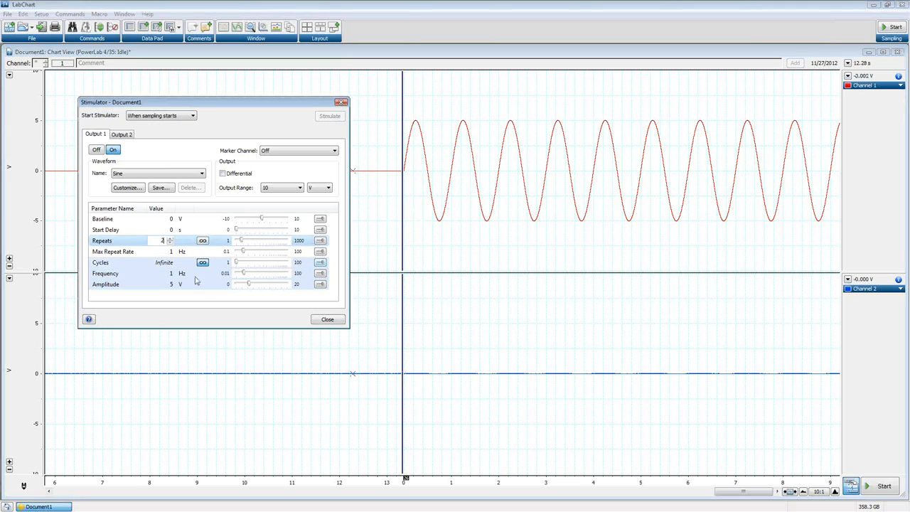
pyautogui.click(171, 264)
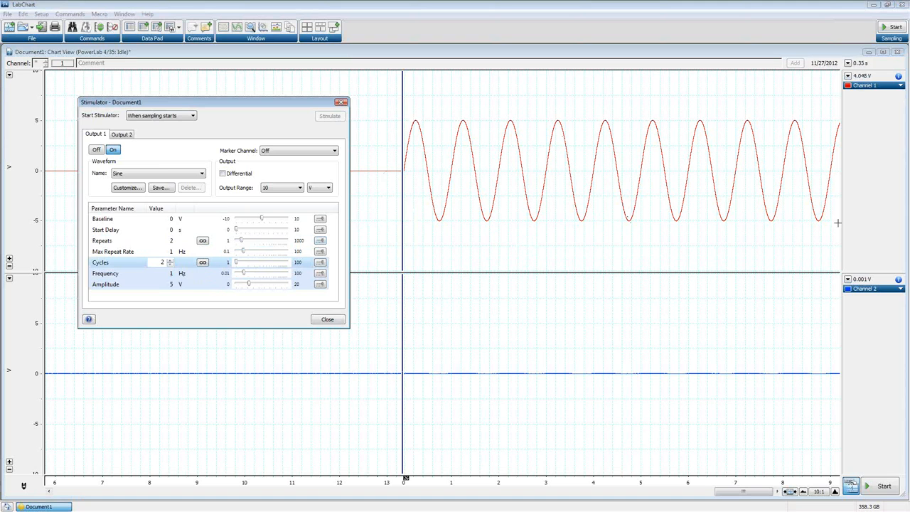
pyautogui.click(892, 27)
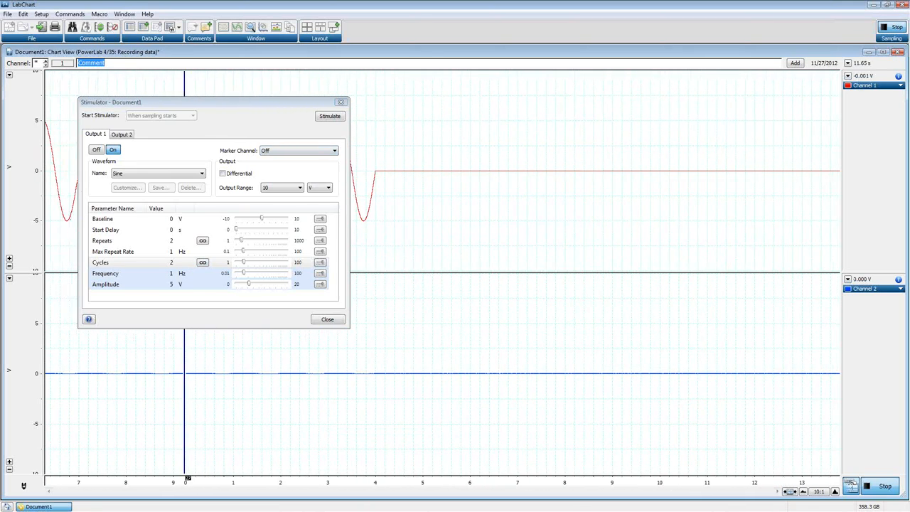
pyautogui.click(891, 26)
# Switch Output 1's waveform to Triangle with infinite cycles and start recording.
pyautogui.moveTo(256, 109); pyautogui.dragTo(526, 124)
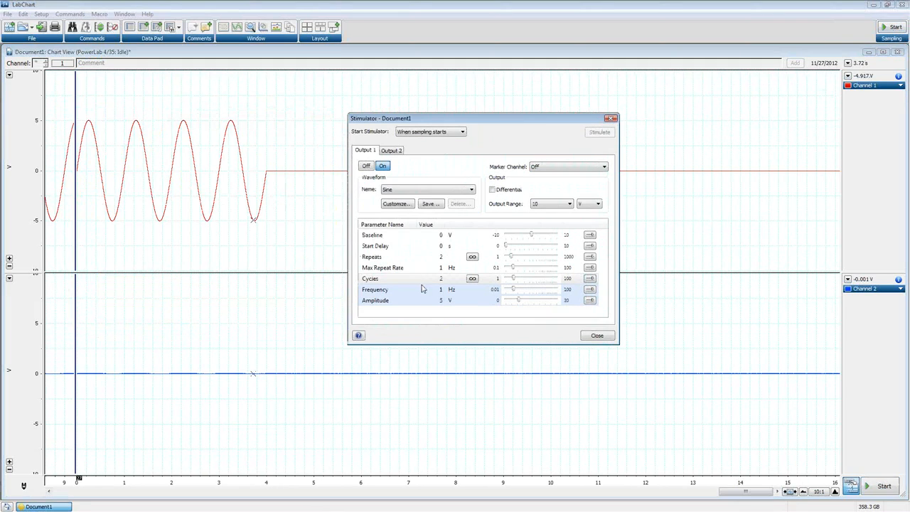
pyautogui.click(433, 189)
pyautogui.click(395, 263)
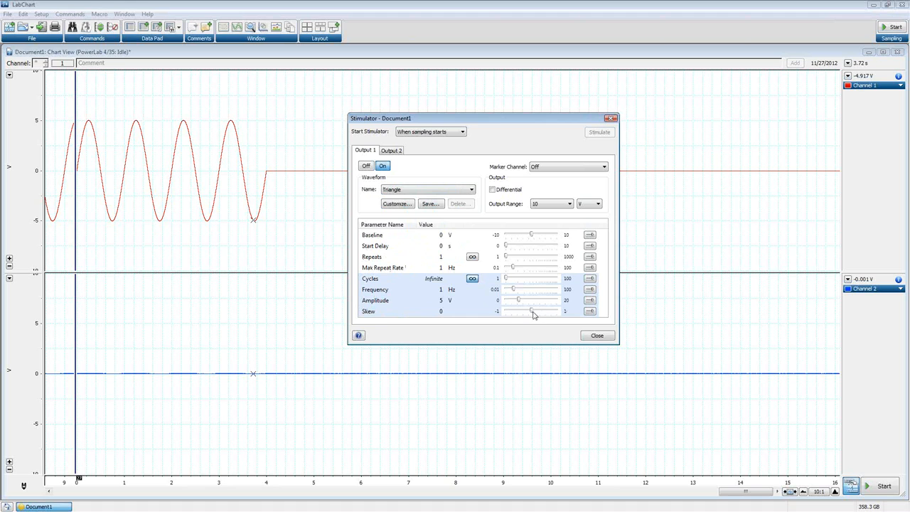
pyautogui.moveTo(541, 122); pyautogui.dragTo(348, 104)
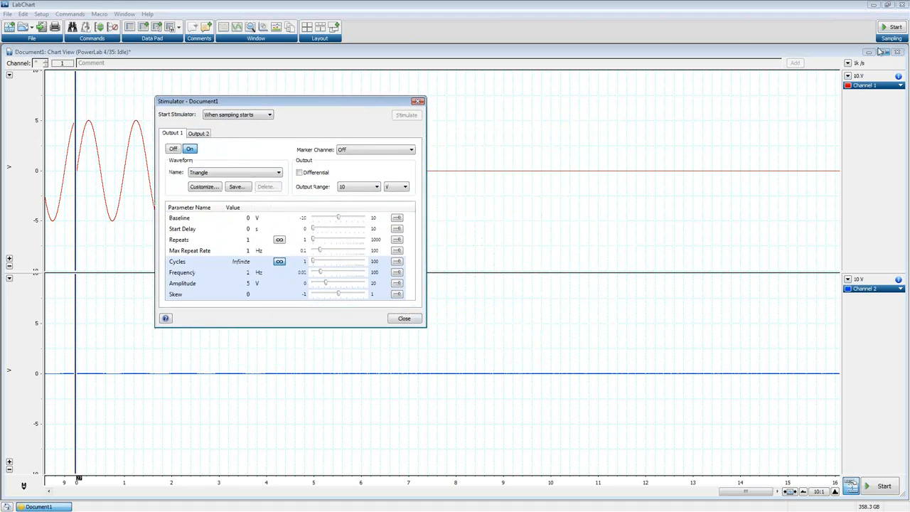
pyautogui.click(881, 487)
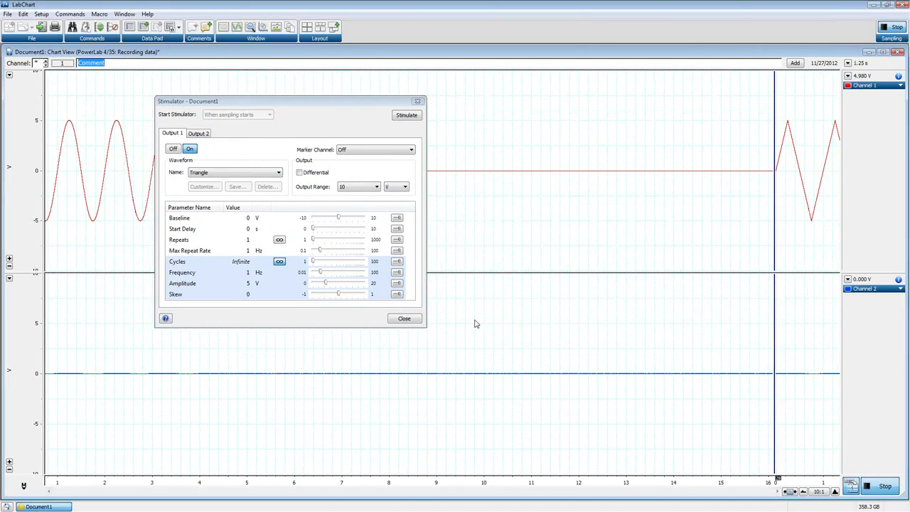
# Change the Triangle waveform's skew to 1, -1 and back to 0 while recording, and stop sampling.
pyautogui.moveTo(337, 295); pyautogui.dragTo(366, 295)
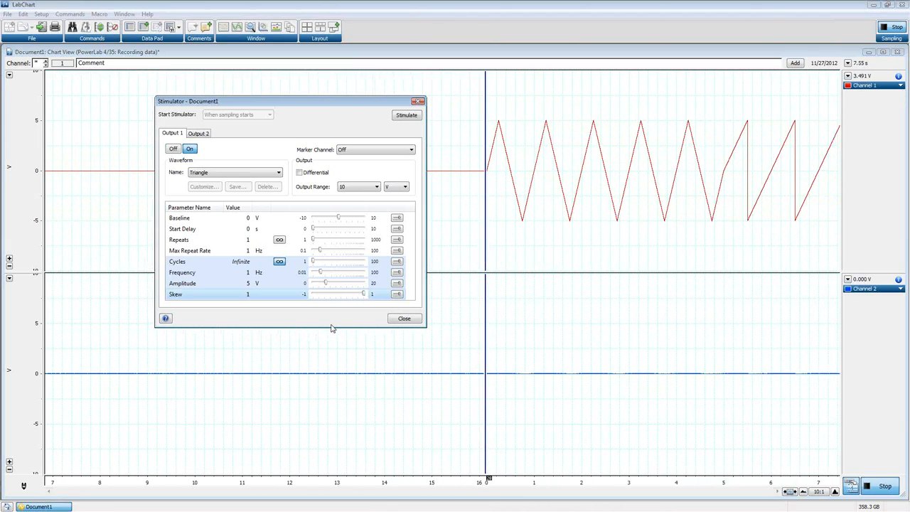
pyautogui.moveTo(364, 297); pyautogui.dragTo(307, 301)
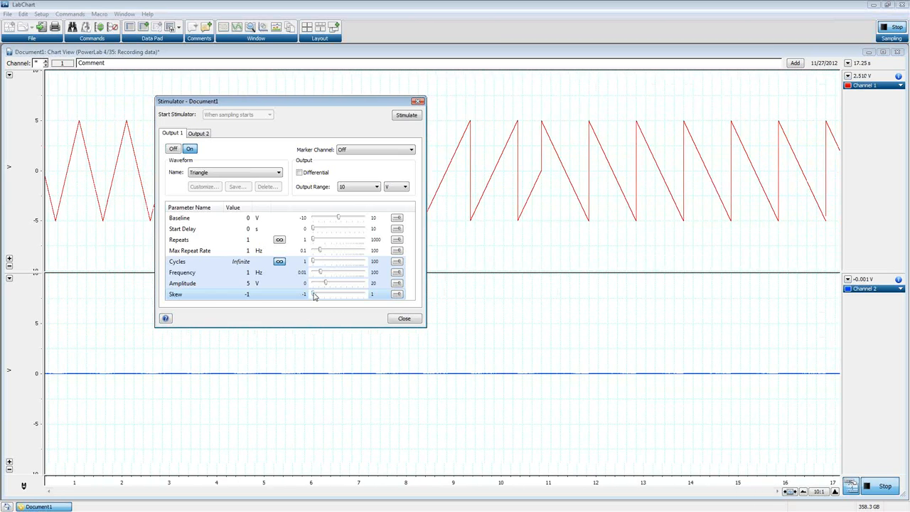
pyautogui.moveTo(314, 296); pyautogui.dragTo(339, 295)
pyautogui.write('0')
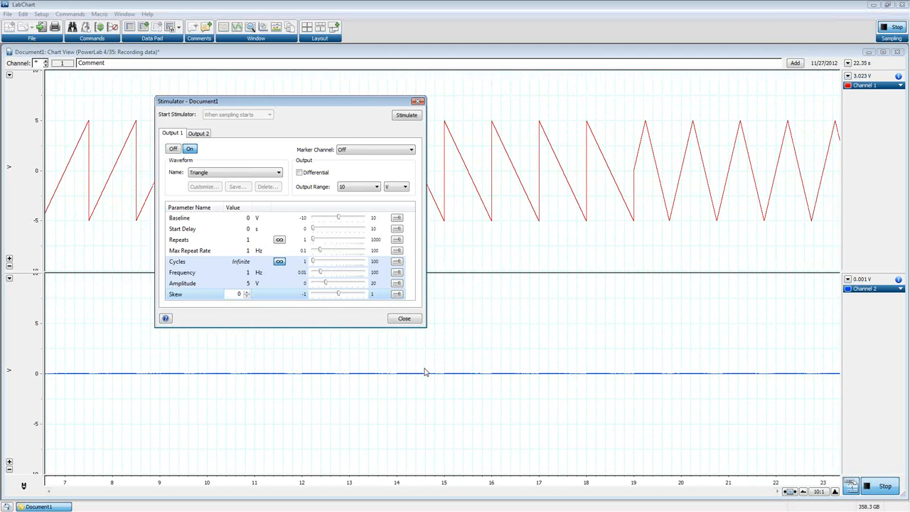
pyautogui.click(893, 27)
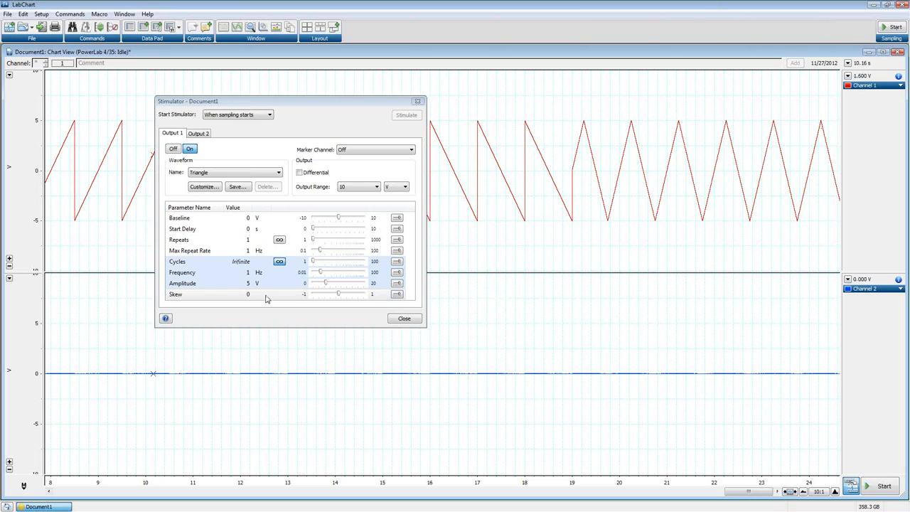
# Try different Baseline values for the Triangle waveform, including 9 V, and return it to 0 V.
pyautogui.click(248, 220)
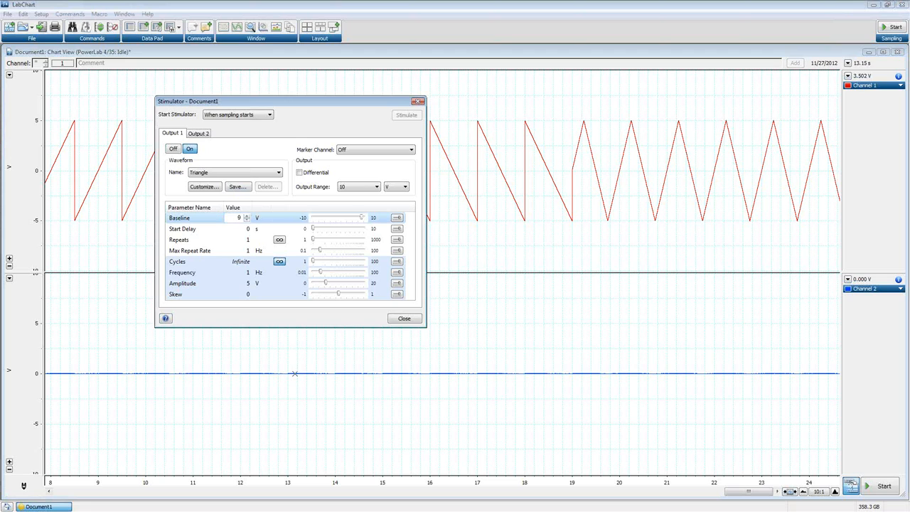
pyautogui.click(247, 220)
pyautogui.click(247, 215)
pyautogui.click(246, 220)
pyautogui.moveTo(338, 219); pyautogui.dragTo(368, 221)
pyautogui.click(247, 218)
pyautogui.write('0')
pyautogui.click(307, 219)
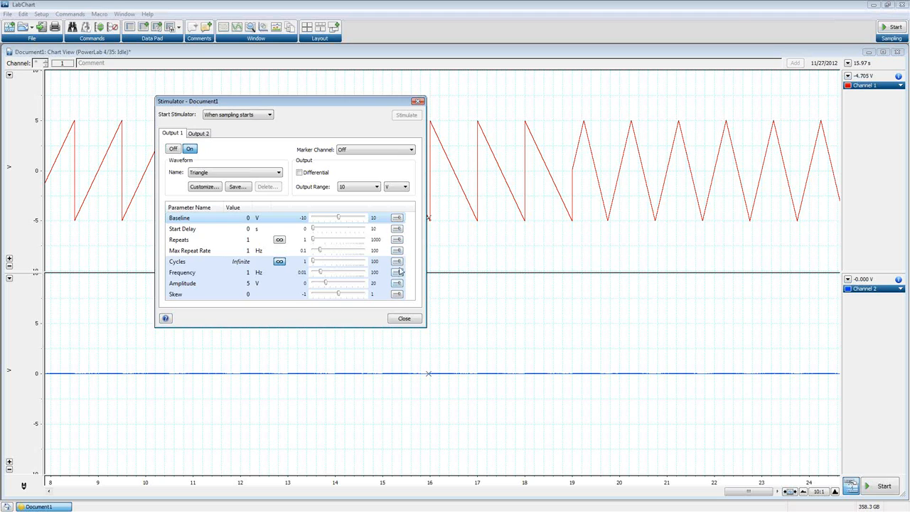
# Examine the control settings of the Baseline and Max Repeat Rate parameters, leaving both unchanged.
pyautogui.click(398, 219)
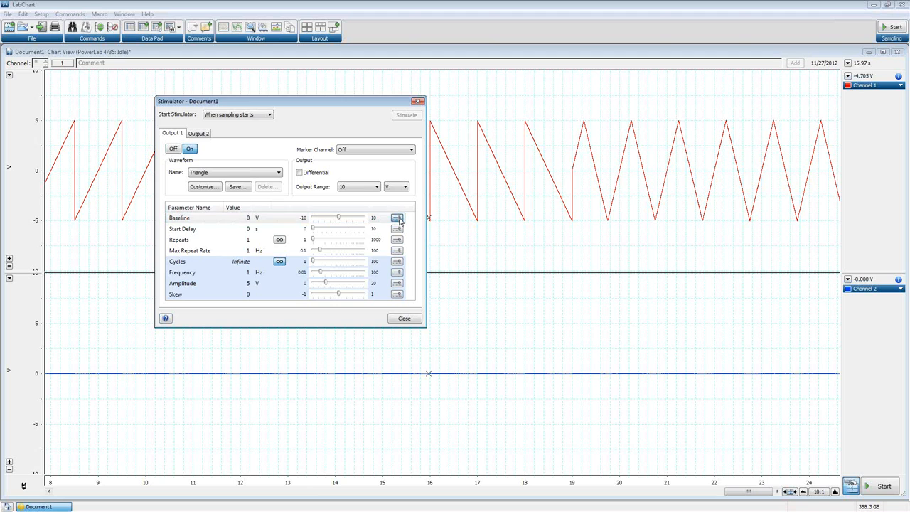
pyautogui.moveTo(397, 156); pyautogui.dragTo(552, 111)
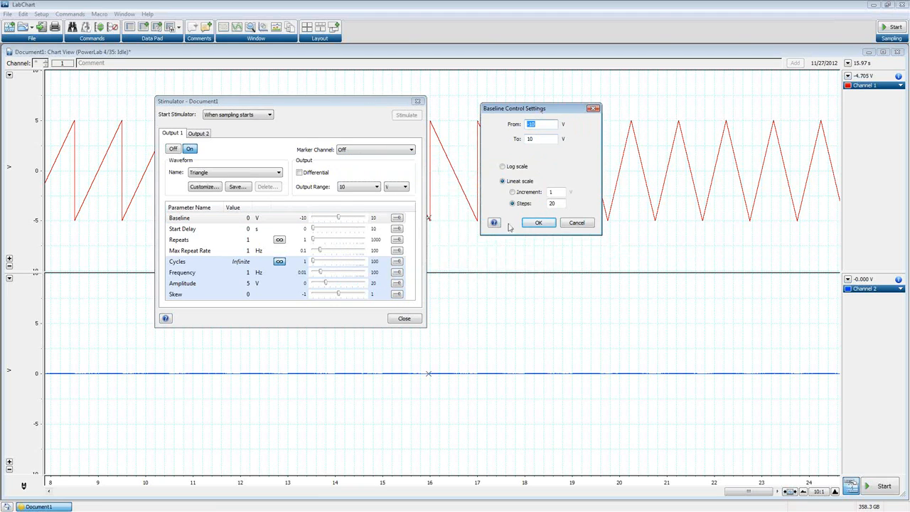
pyautogui.click(587, 223)
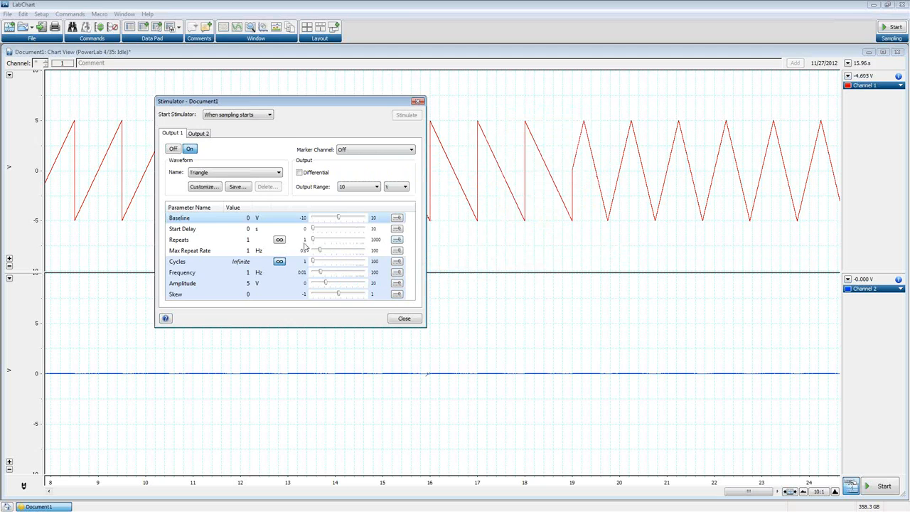
pyautogui.click(398, 251)
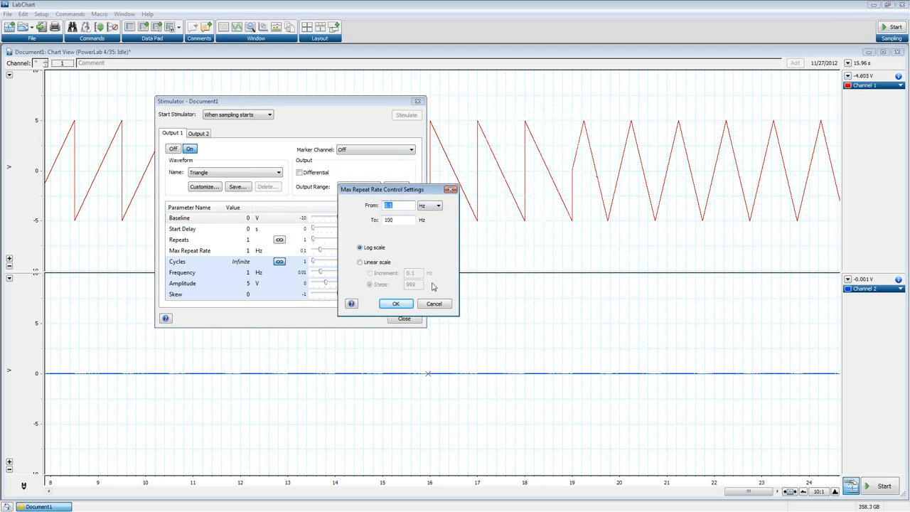
pyautogui.click(433, 304)
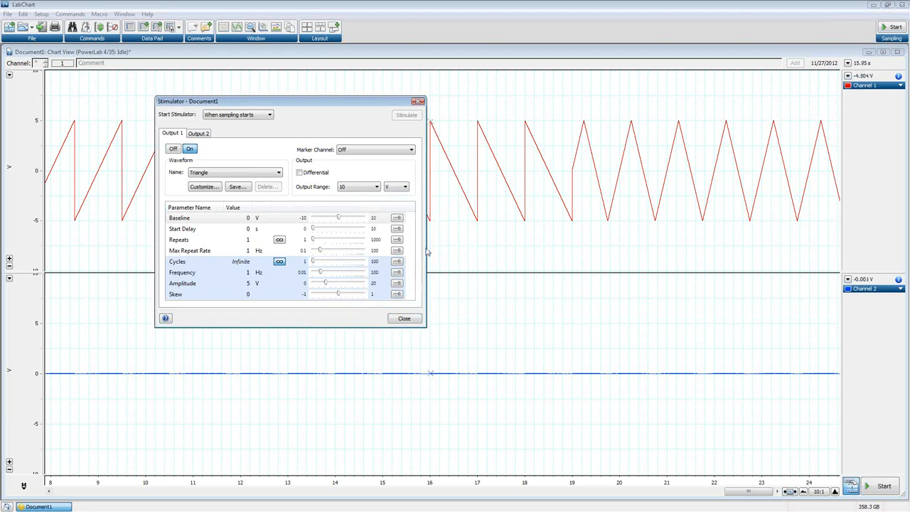
# Set the Baseline control's range from -2 V to 10 V, first trying 22 V as the upper limit.
pyautogui.click(396, 218)
pyautogui.moveTo(421, 157); pyautogui.dragTo(525, 121)
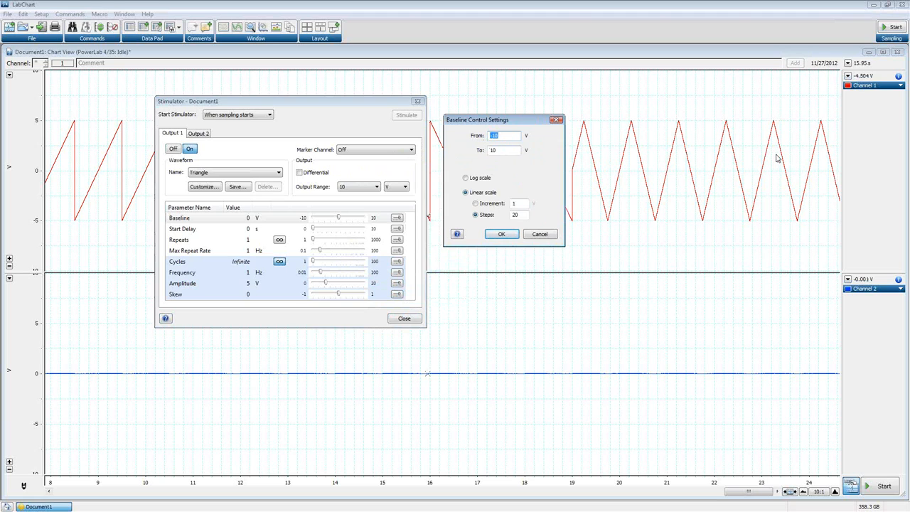
pyautogui.write('-2')
pyautogui.doubleClick(510, 149)
pyautogui.write('22')
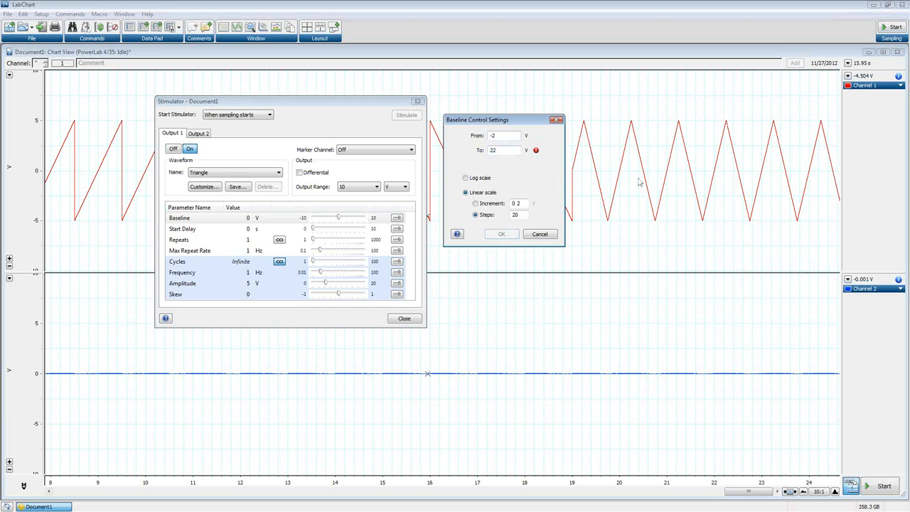
pyautogui.moveTo(537, 154)
pyautogui.doubleClick(511, 151)
pyautogui.write('10')
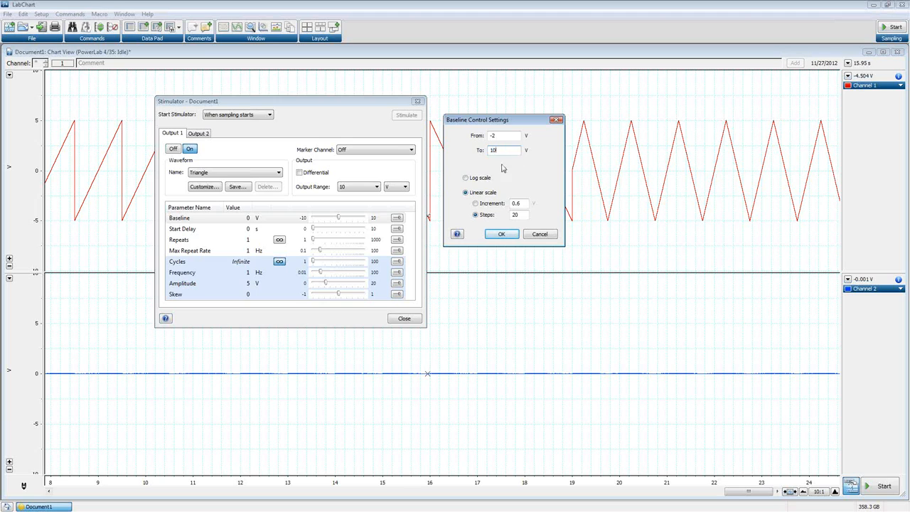
# Try the log scale and a 0.1 V increment for the Baseline control, and apply a linear scale with 40 steps.
pyautogui.click(466, 177)
pyautogui.click(466, 193)
pyautogui.click(475, 215)
pyautogui.click(476, 203)
pyautogui.doubleClick(523, 204)
pyautogui.write('.1')
pyautogui.click(487, 215)
pyautogui.write('4')
pyautogui.click(501, 233)
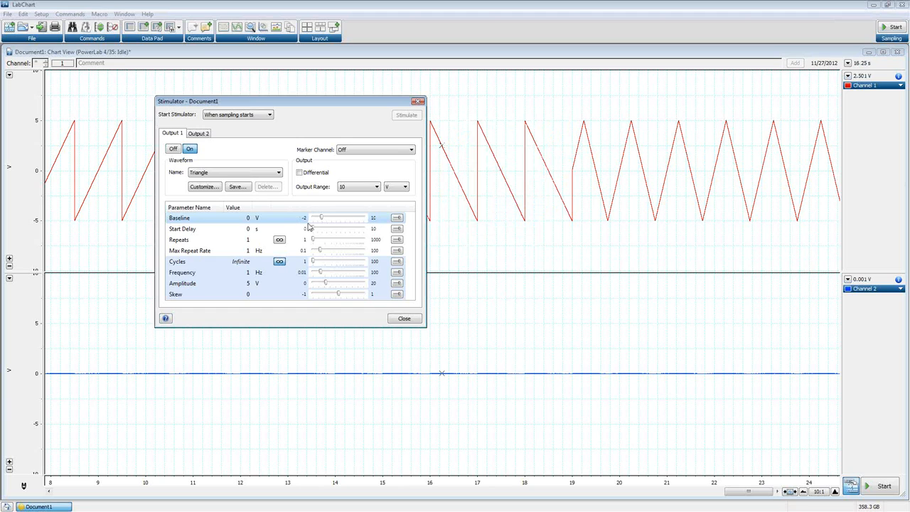
# Apply a log scale to the Baseline control and lower the baseline to -0.242 V.
pyautogui.click(396, 218)
pyautogui.click(358, 216)
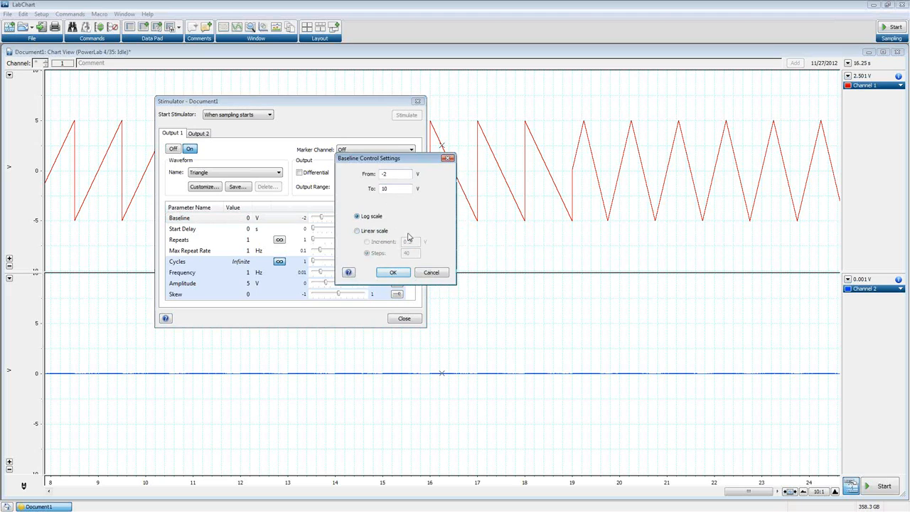
pyautogui.click(395, 274)
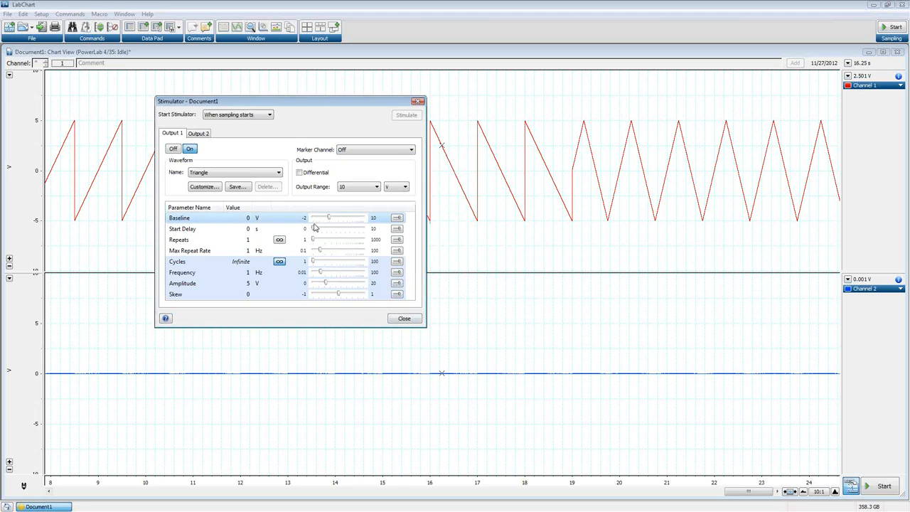
pyautogui.moveTo(329, 221)
pyautogui.mouseDown()
pyautogui.moveTo(362, 222)
pyautogui.moveTo(327, 220)
pyautogui.mouseUp()
# Try the linear scale in the Baseline control settings, view the Parameter Control Settings help page, and cancel the settings.
pyautogui.click(396, 218)
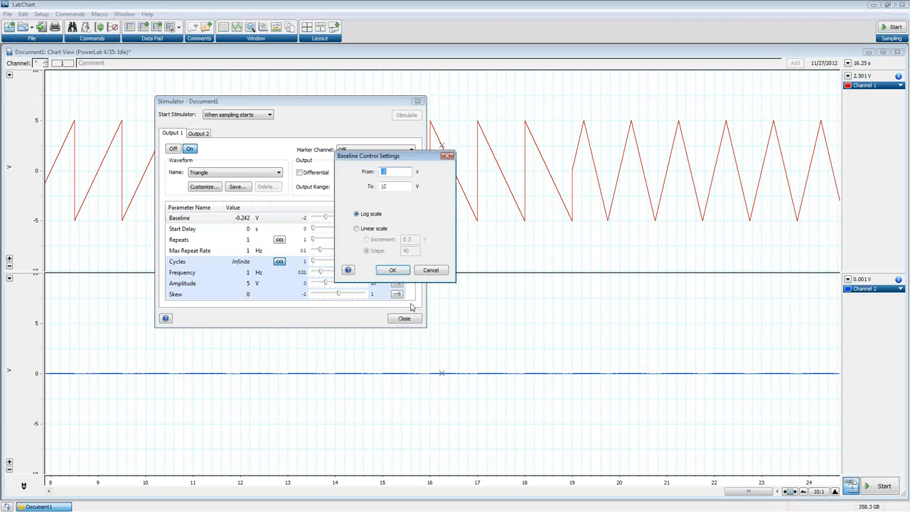
pyautogui.click(357, 230)
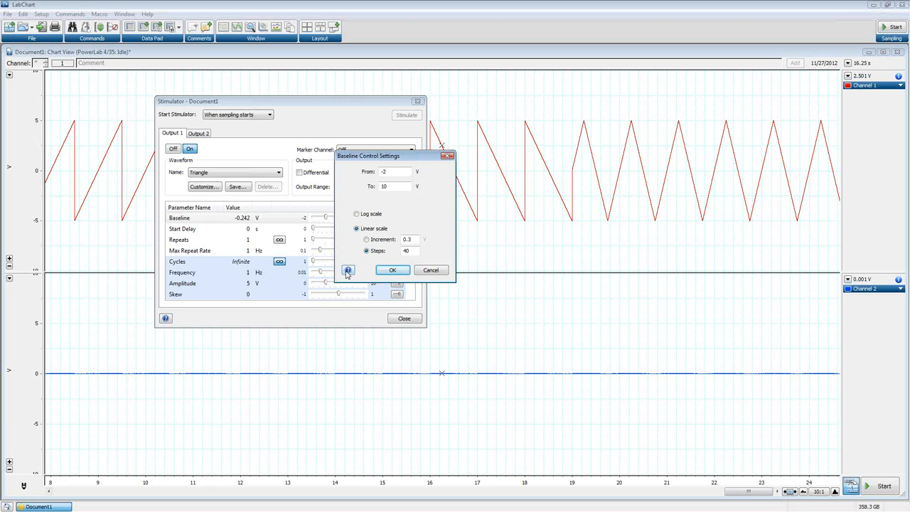
pyautogui.click(347, 271)
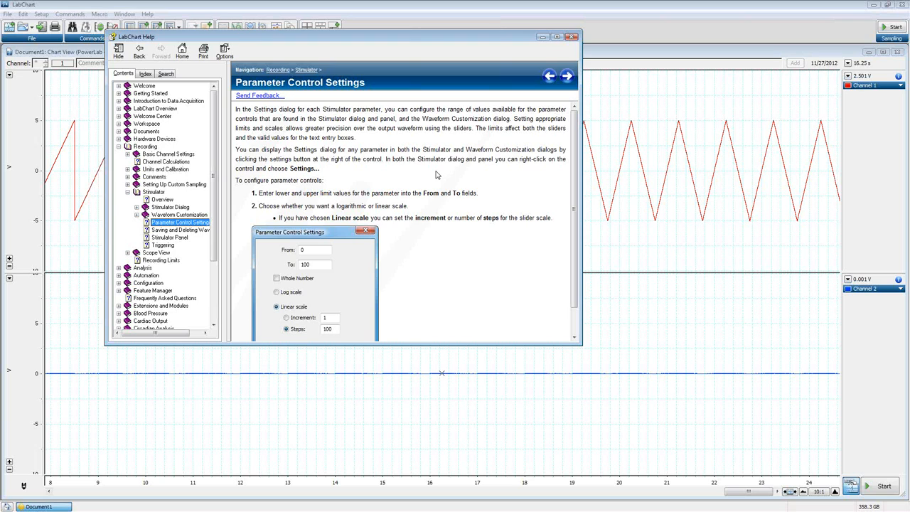
pyautogui.click(573, 37)
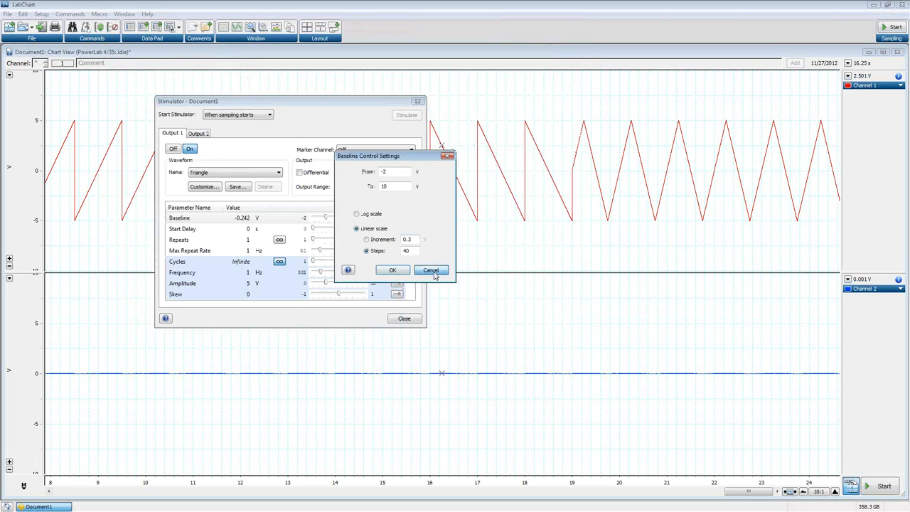
pyautogui.click(431, 270)
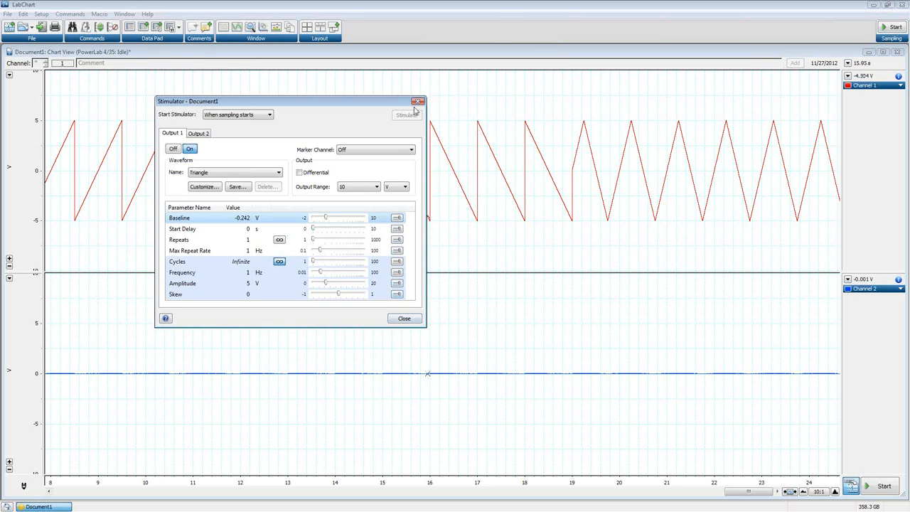
# Close the Stimulator dialog and Document1.
pyautogui.click(417, 101)
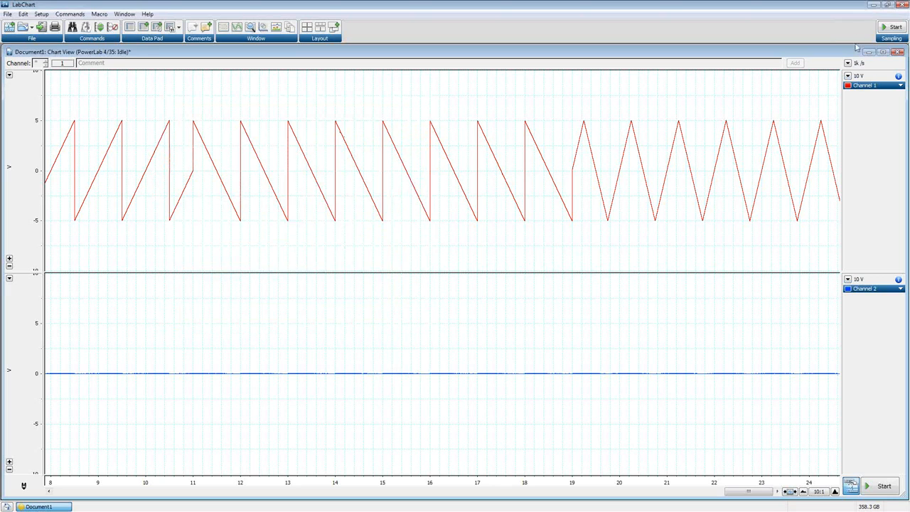
pyautogui.click(899, 52)
pyautogui.click(474, 298)
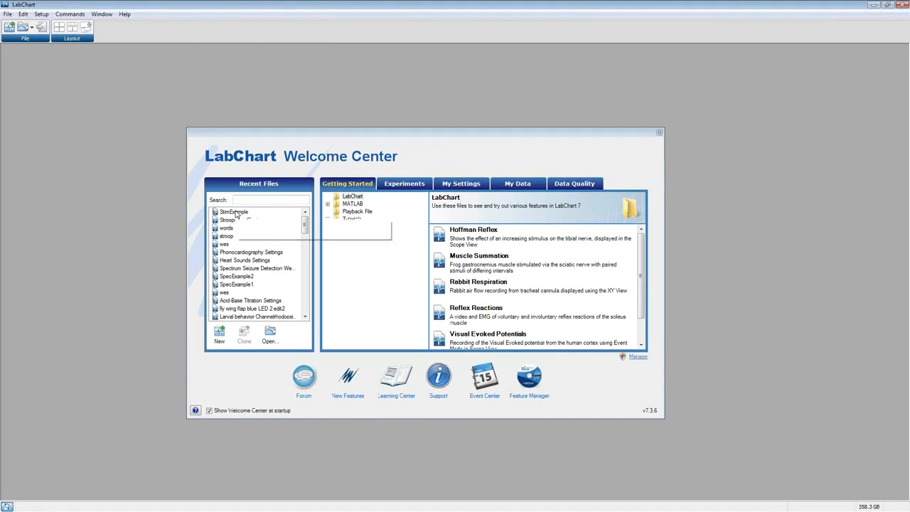
# Open the recent file StimExample and bring up its Stimulator dialog.
pyautogui.doubleClick(236, 212)
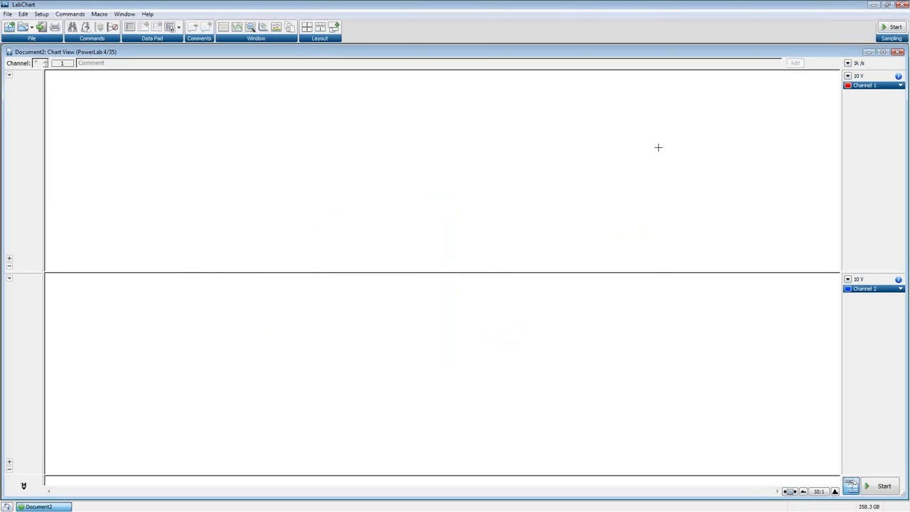
pyautogui.click(41, 14)
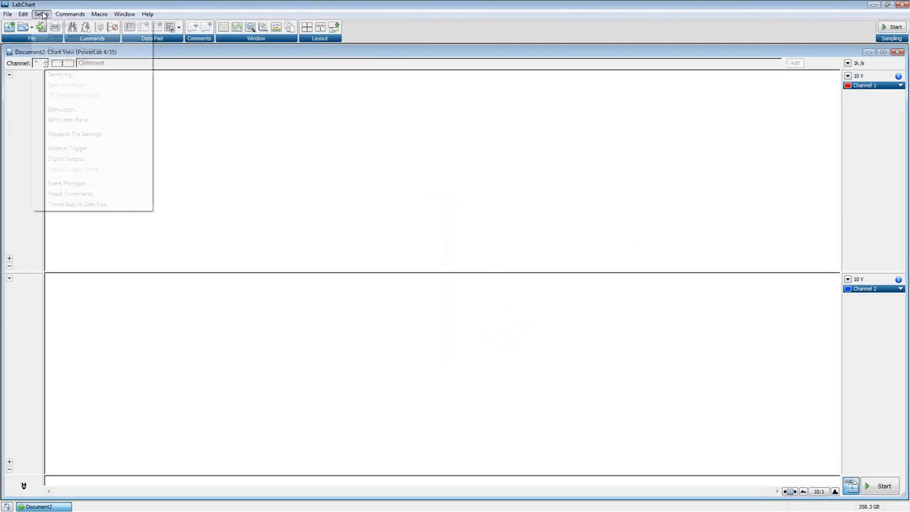
pyautogui.click(64, 109)
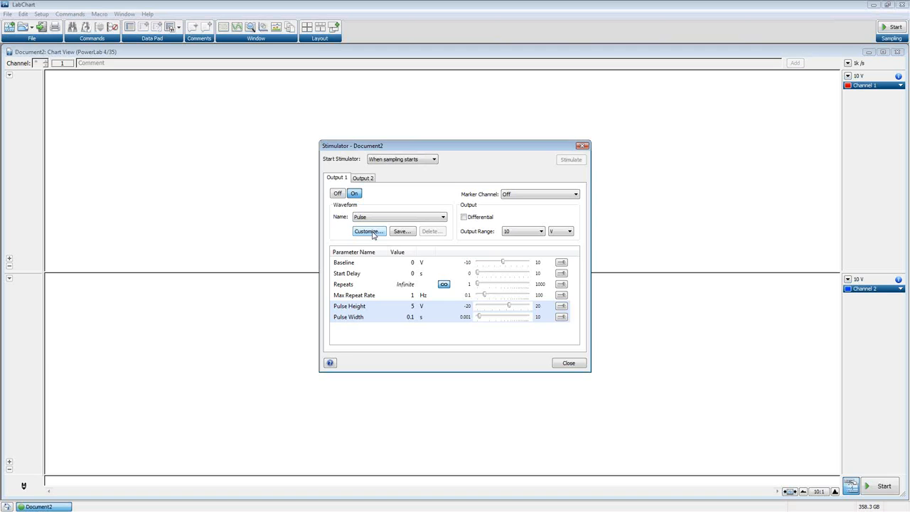
# Customize the Output 1 Pulse waveform by adding Sine, Triangular Pulse and Step segments, and apply the changes.
pyautogui.click(370, 232)
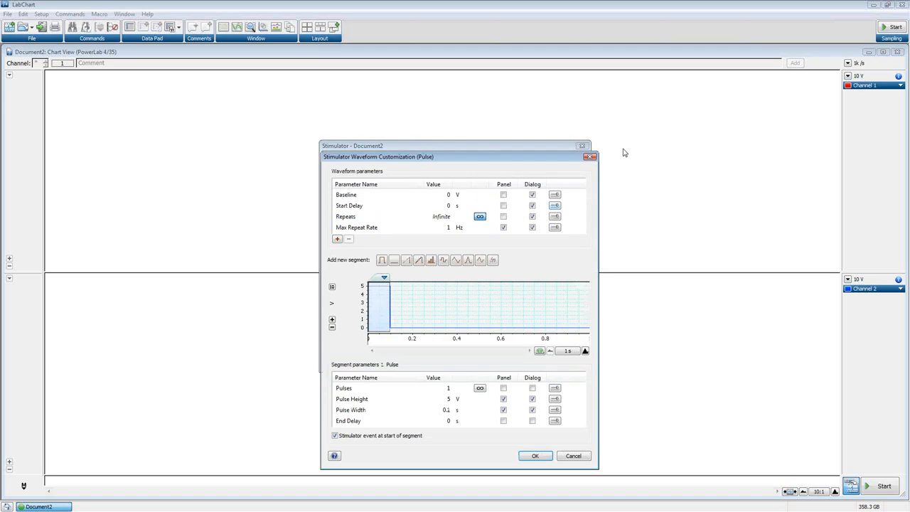
pyautogui.click(590, 157)
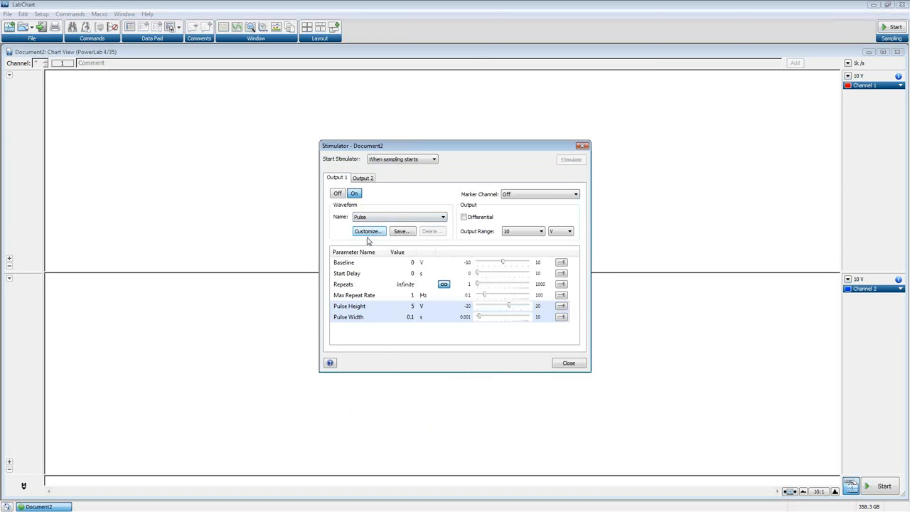
pyautogui.click(369, 232)
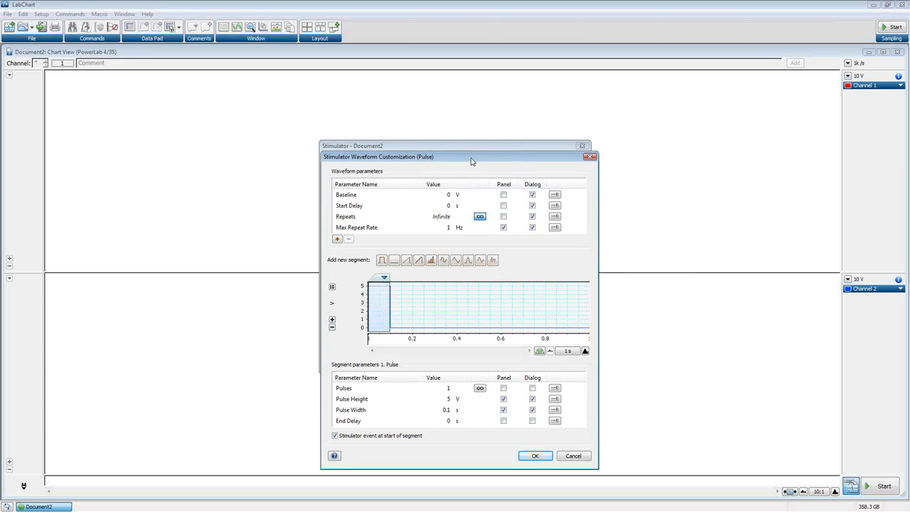
pyautogui.moveTo(470, 161); pyautogui.dragTo(586, 109)
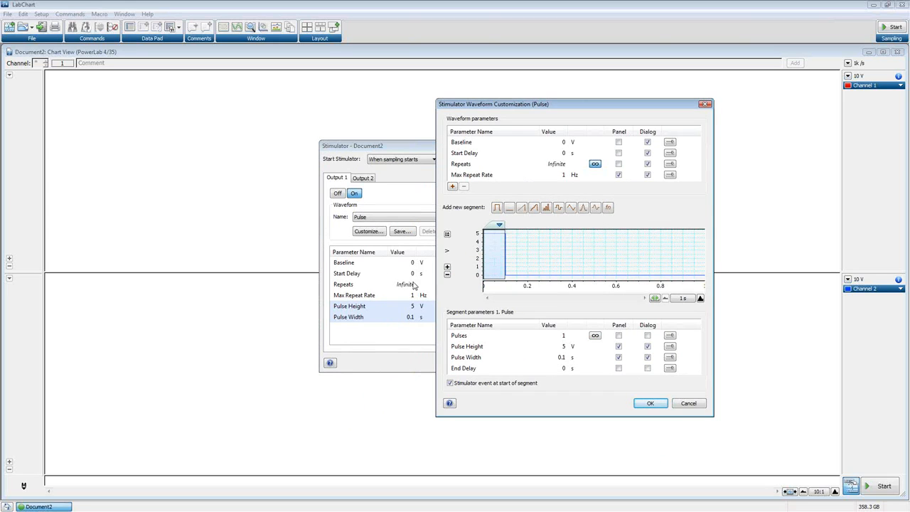
pyautogui.click(596, 208)
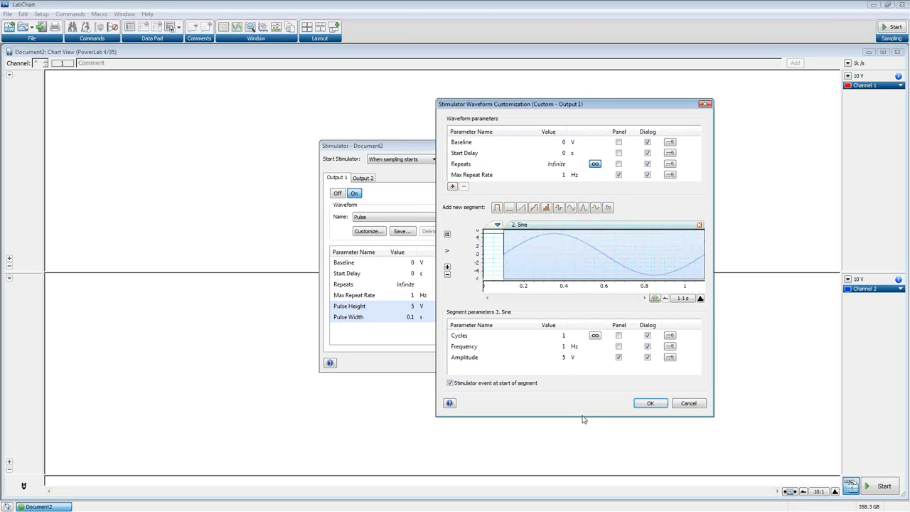
pyautogui.click(583, 207)
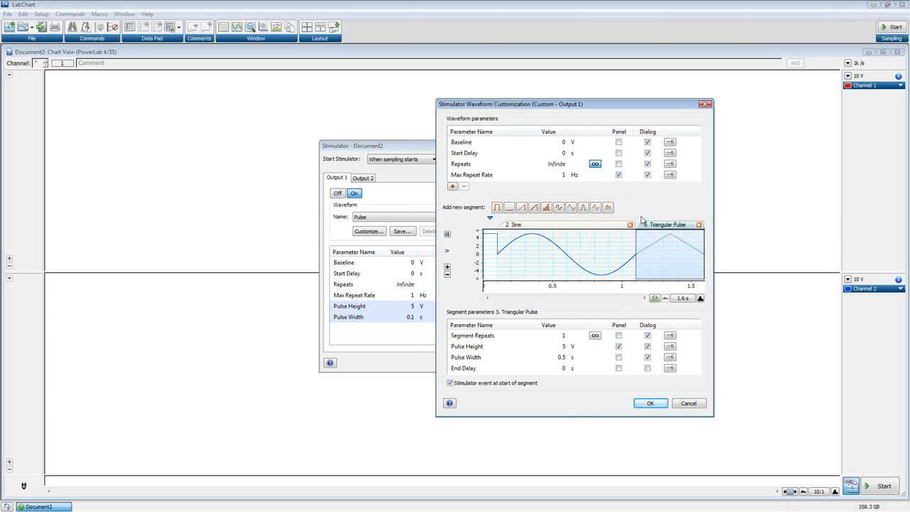
pyautogui.click(534, 208)
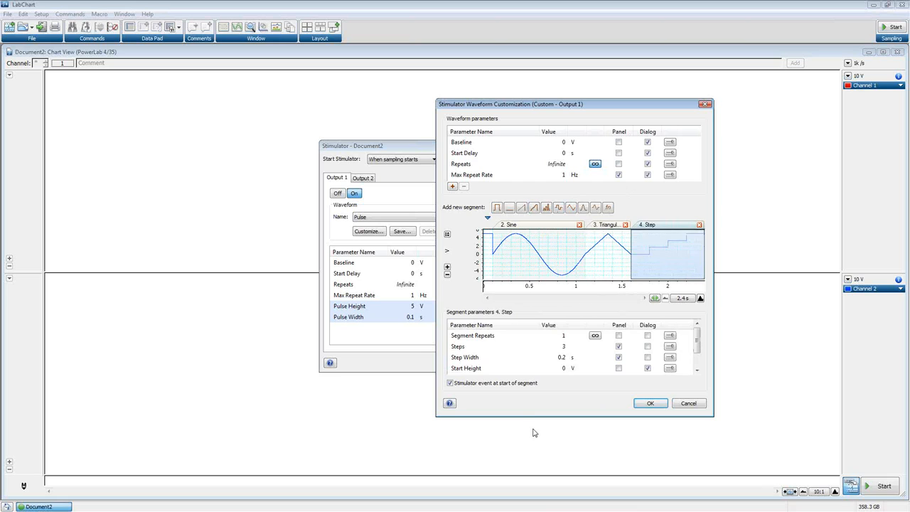
pyautogui.click(649, 404)
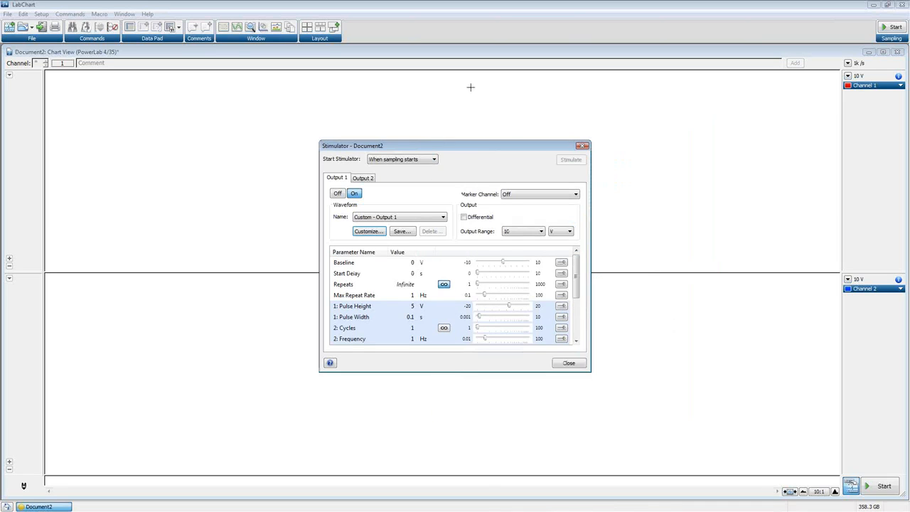
# Record the custom Output 1 waveform over several cycles and stop sampling, keeping the Stimulator dialog clear of the trace.
pyautogui.moveTo(550, 145); pyautogui.dragTo(247, 134)
pyautogui.click(895, 30)
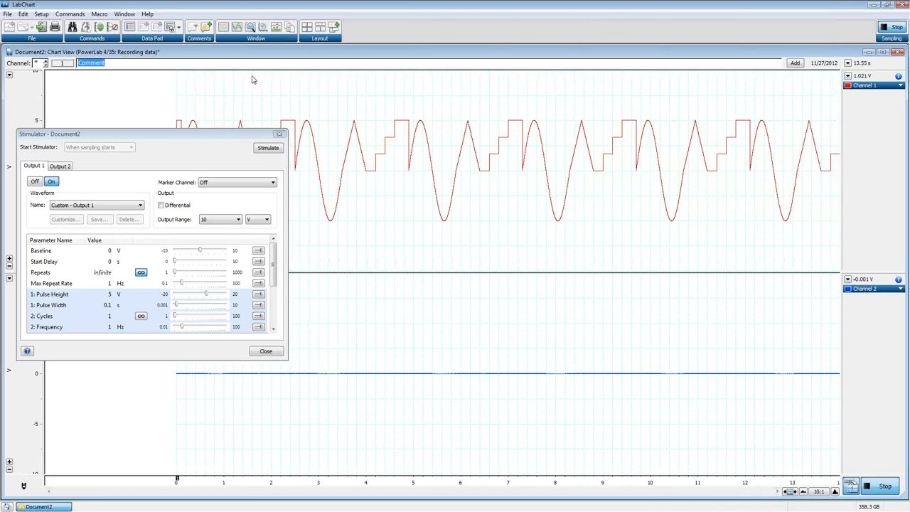
pyautogui.moveTo(201, 134); pyautogui.dragTo(565, 134)
pyautogui.click(892, 26)
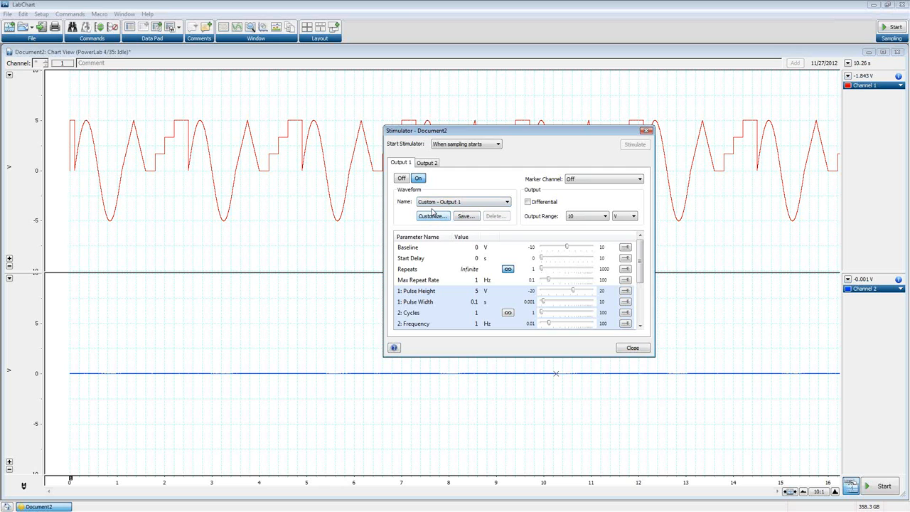
# Reopen the Output 1 waveform customization and delete the Triangular Pulse, Step and Sine segments.
pyautogui.click(438, 217)
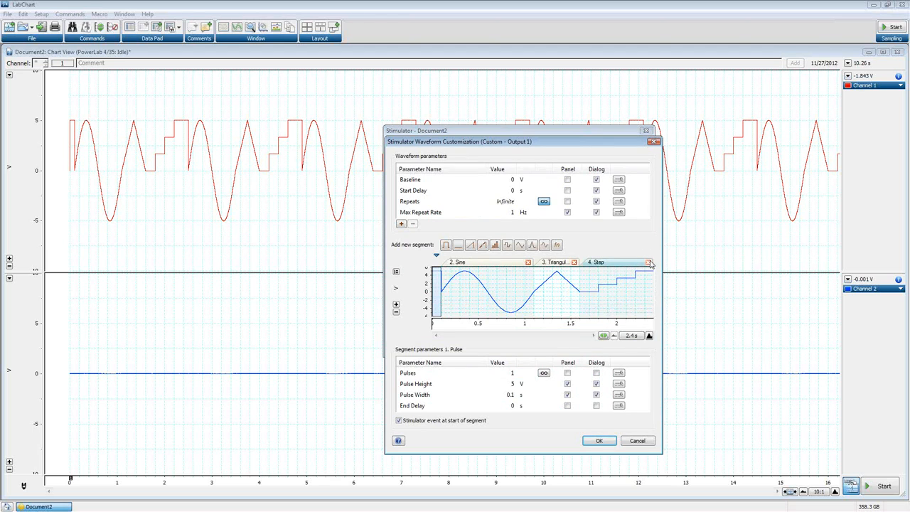
pyautogui.click(574, 262)
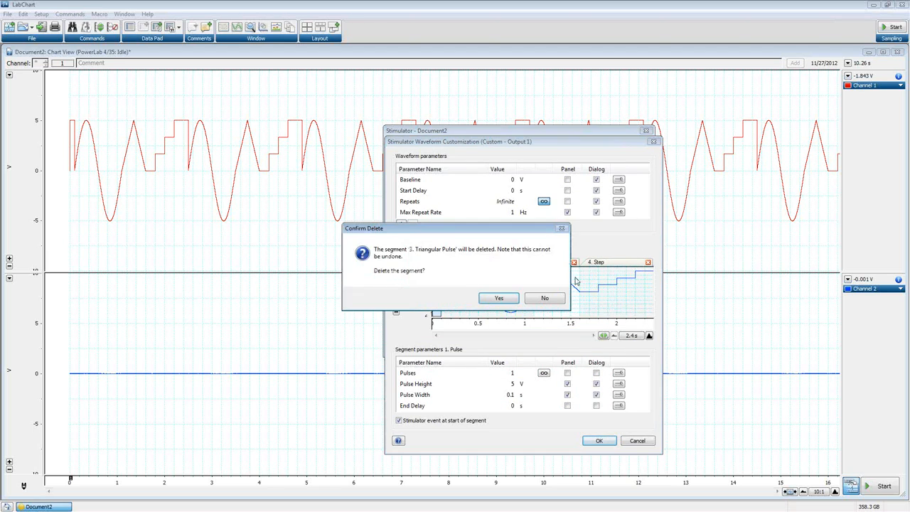
pyautogui.click(491, 299)
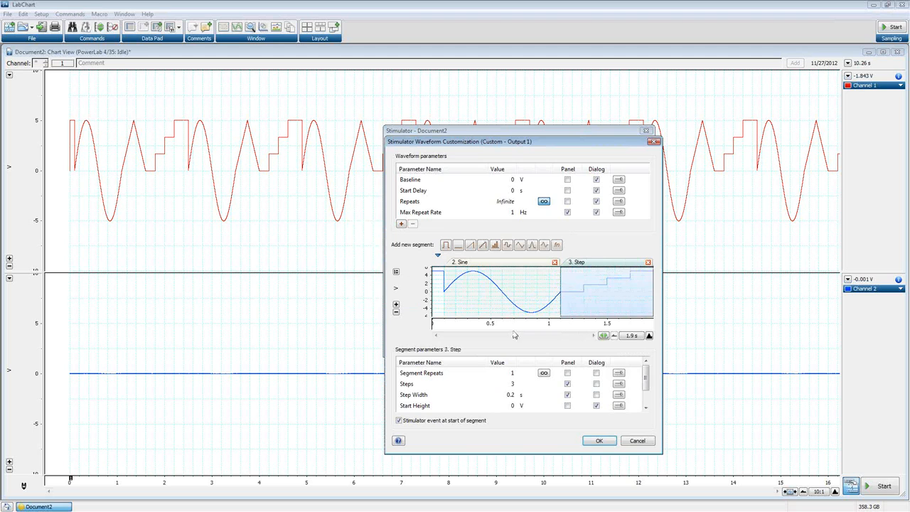
pyautogui.click(438, 259)
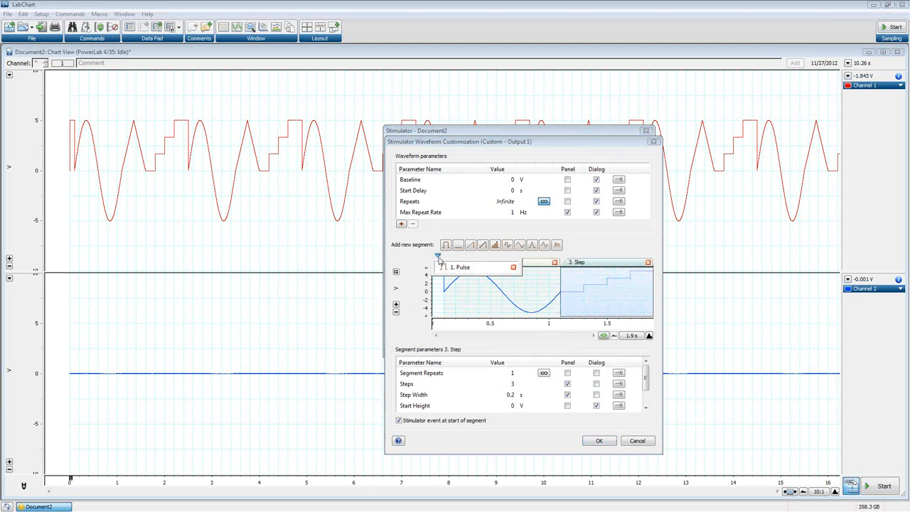
pyautogui.moveTo(438, 257)
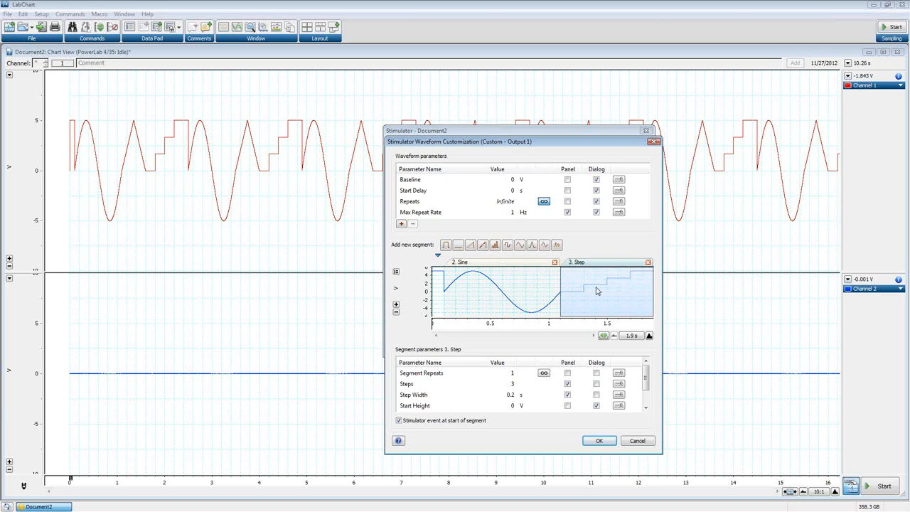
pyautogui.click(648, 263)
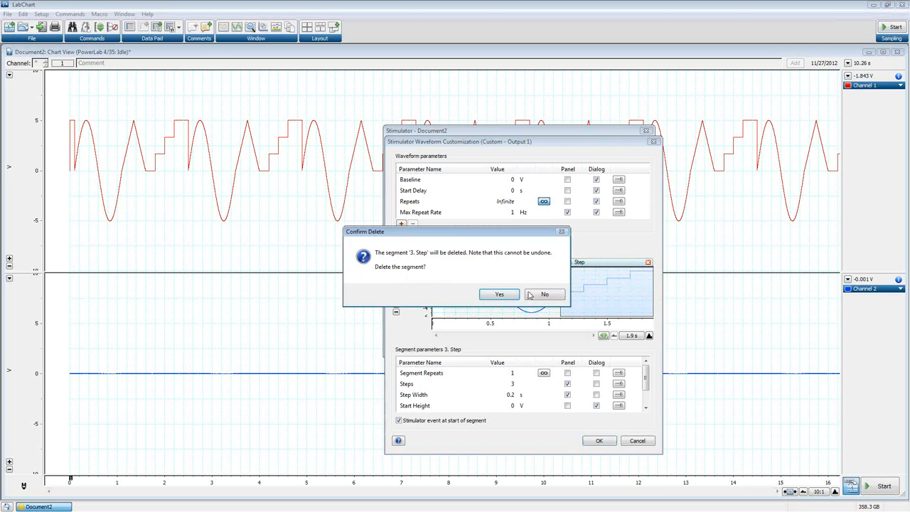
pyautogui.click(499, 294)
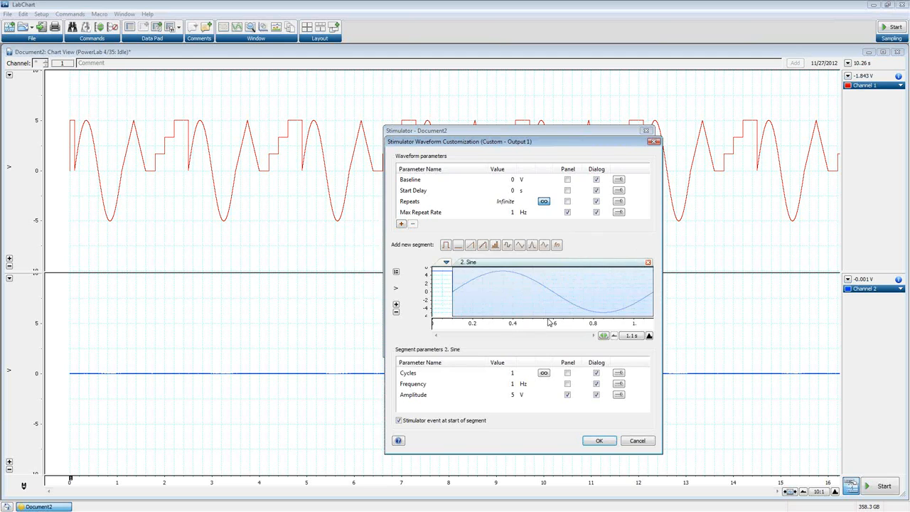
pyautogui.click(648, 263)
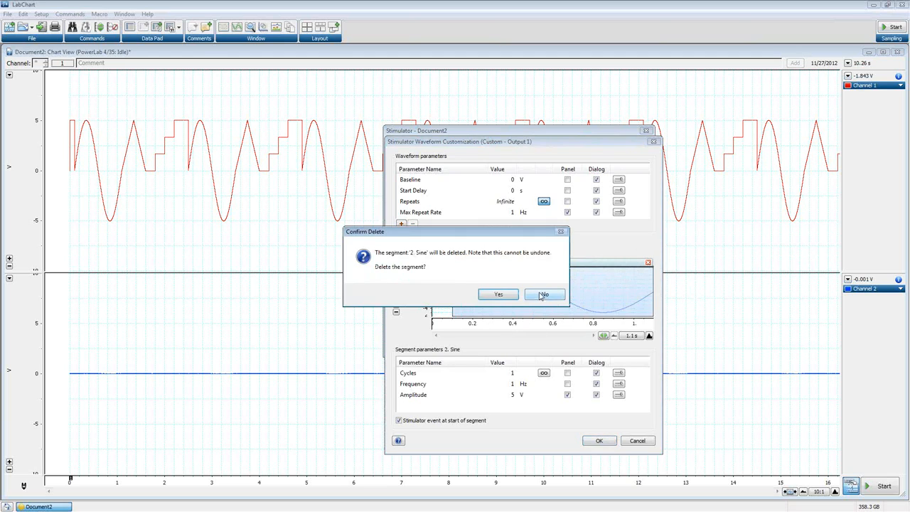
pyautogui.click(515, 296)
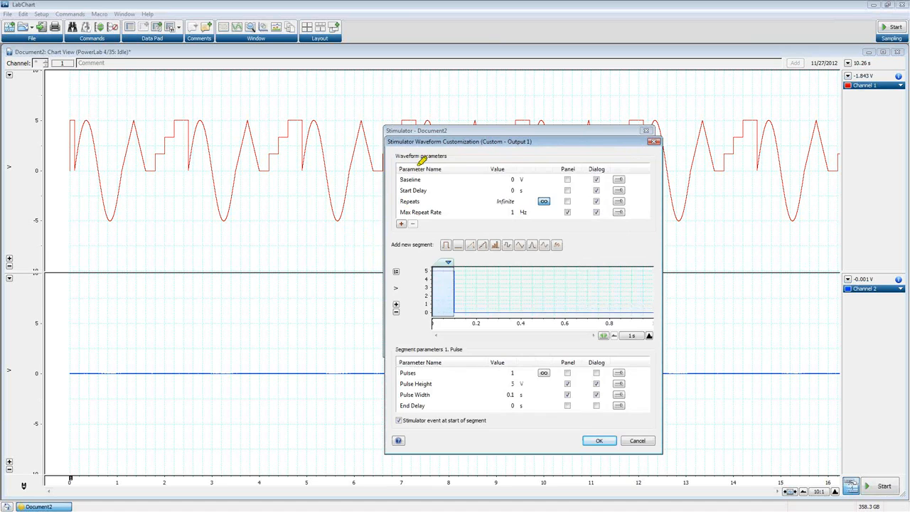
pyautogui.moveTo(430, 150)
pyautogui.mouseDown()
pyautogui.moveTo(345, 176)
pyautogui.moveTo(462, 246)
pyautogui.moveTo(697, 238)
pyautogui.moveTo(633, 122)
pyautogui.moveTo(469, 125)
pyautogui.moveTo(421, 152)
pyautogui.mouseUp()
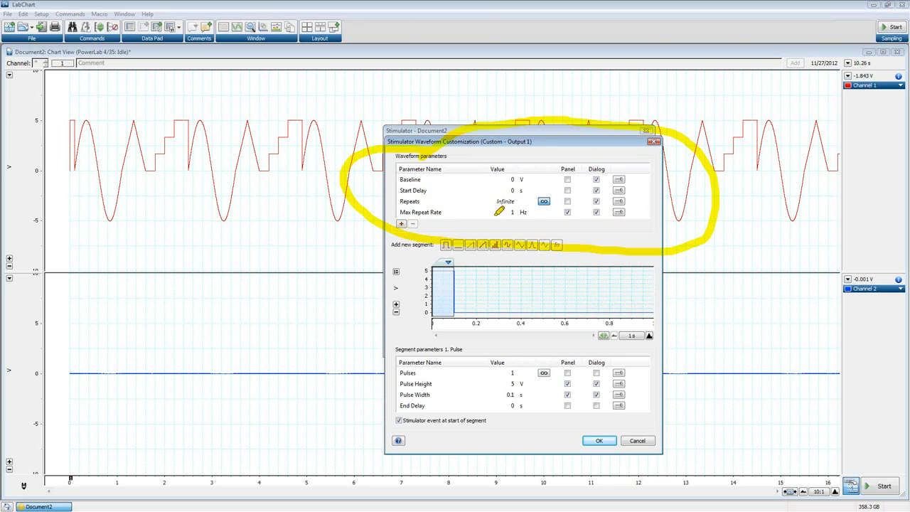
pyautogui.press('Escape')
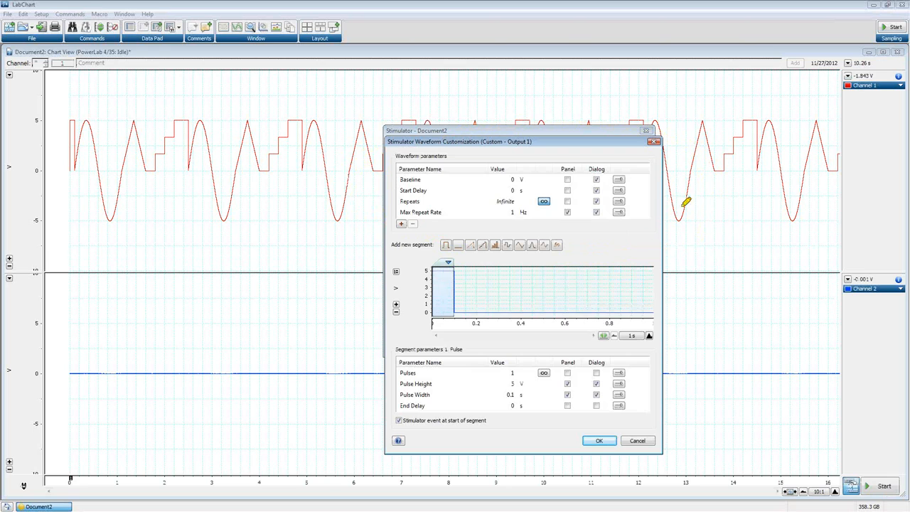
pyautogui.moveTo(459, 332)
pyautogui.mouseDown()
pyautogui.moveTo(370, 334)
pyautogui.moveTo(539, 454)
pyautogui.moveTo(664, 371)
pyautogui.moveTo(455, 331)
pyautogui.mouseUp()
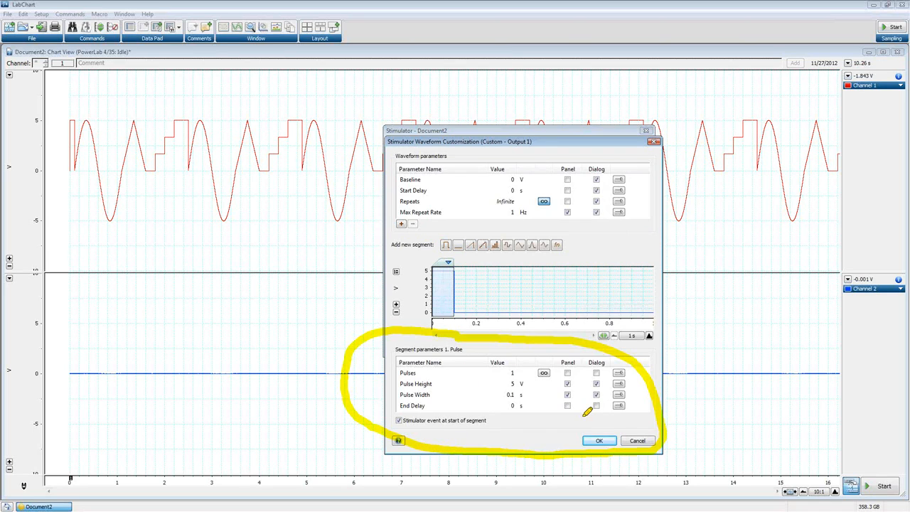
pyautogui.press('Escape')
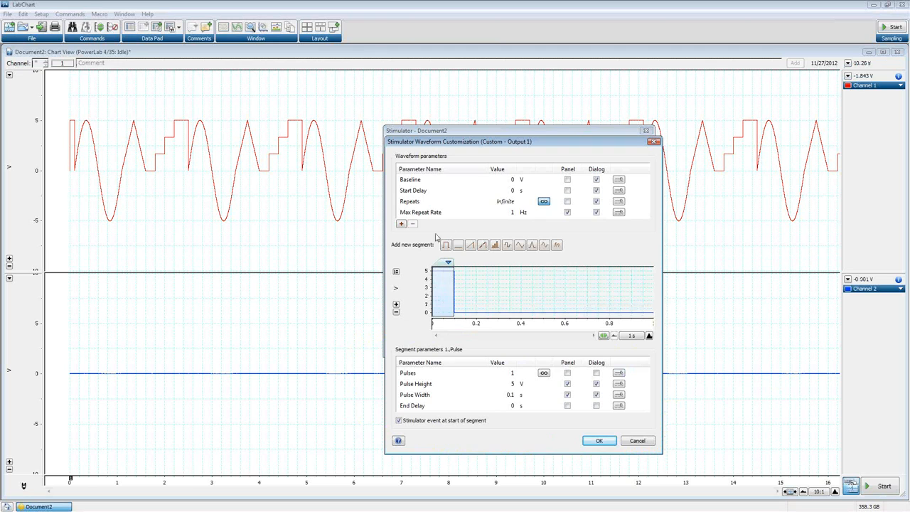
# Try adding Ramp and Step segments, view the Pulse and Ramp segment parameters, and close the customization without applying it.
pyautogui.click(470, 245)
pyautogui.click(495, 245)
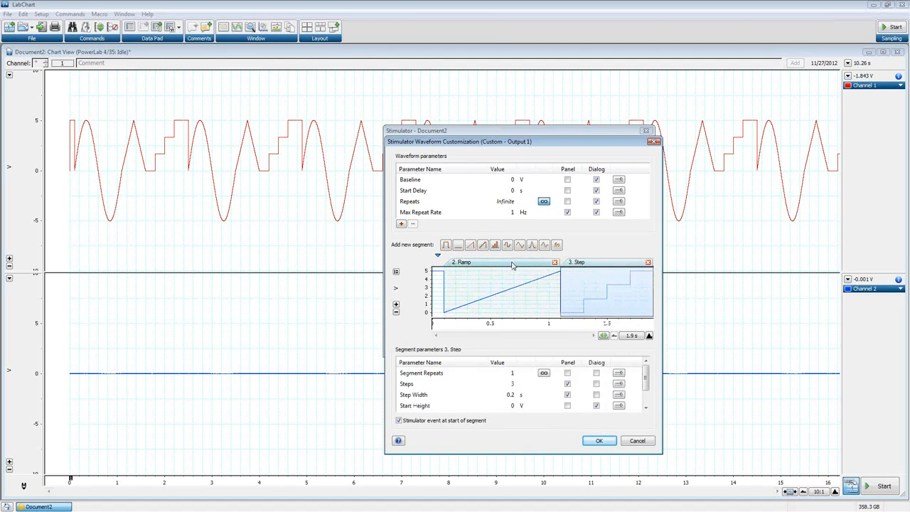
pyautogui.click(462, 263)
pyautogui.click(439, 264)
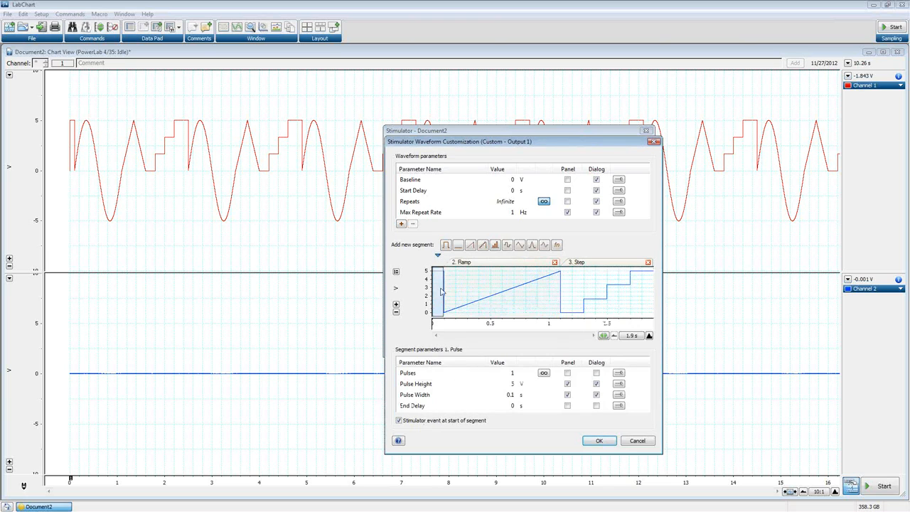
pyautogui.click(485, 265)
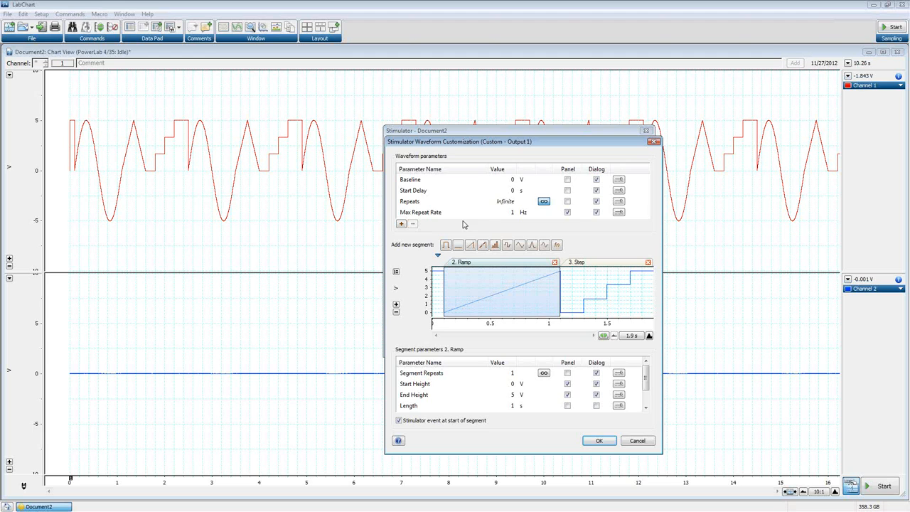
pyautogui.moveTo(469, 140); pyautogui.dragTo(151, 122)
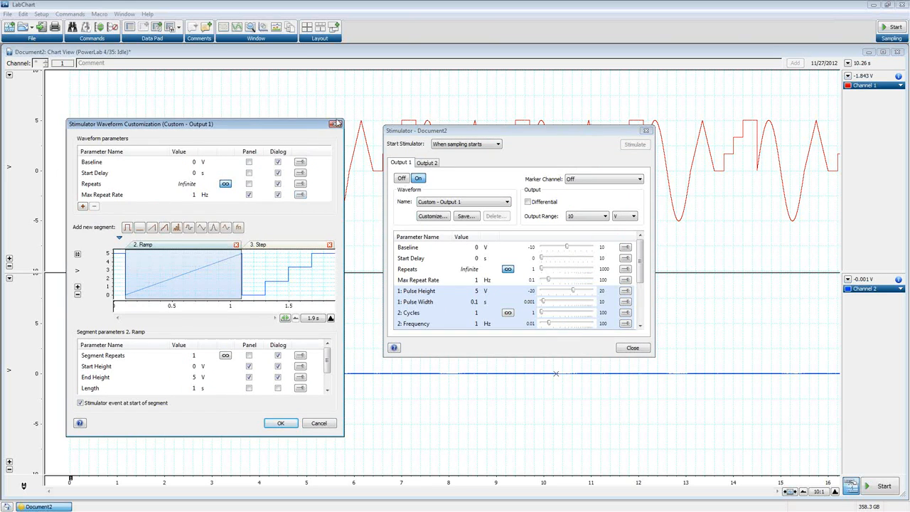
pyautogui.click(335, 125)
# Examine one full stimulus cycle on the Channel 1 recording, with the Stimulator dialog moved out of the way.
pyautogui.moveTo(601, 135); pyautogui.dragTo(220, 174)
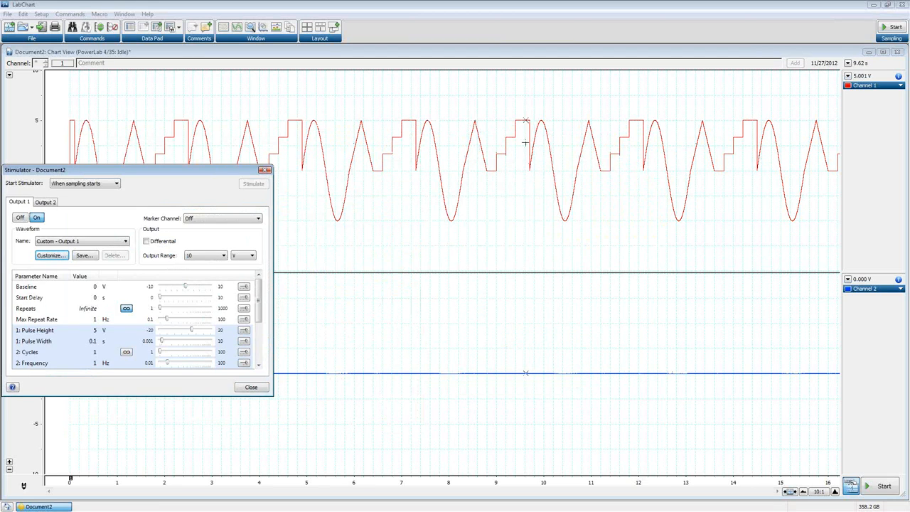
pyautogui.click(645, 112)
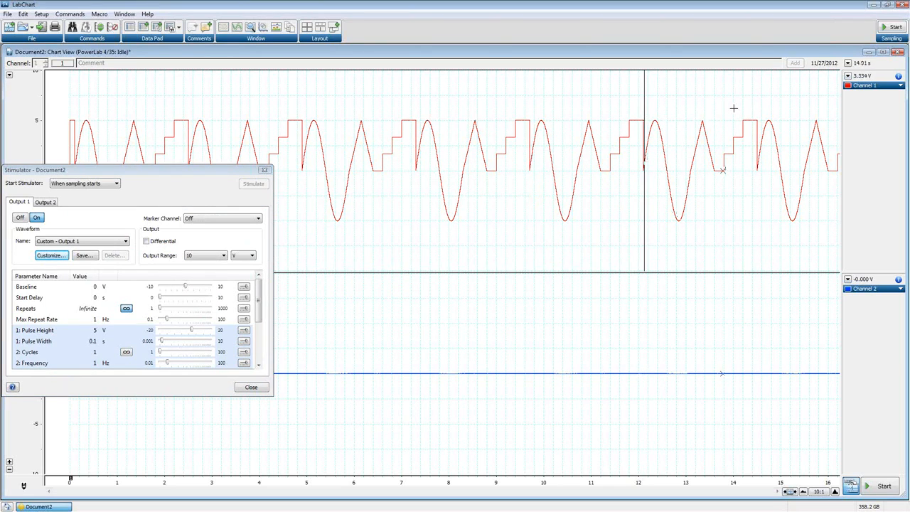
pyautogui.click(757, 108)
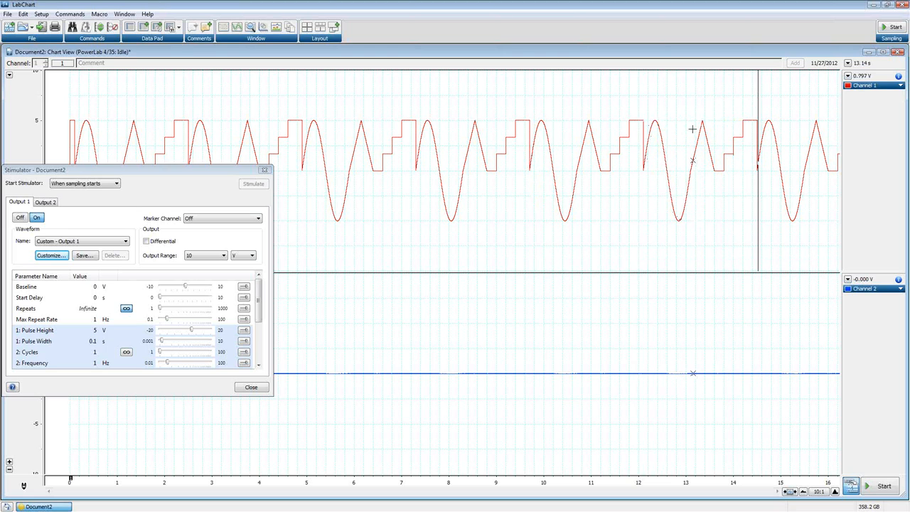
pyautogui.moveTo(183, 174); pyautogui.dragTo(511, 113)
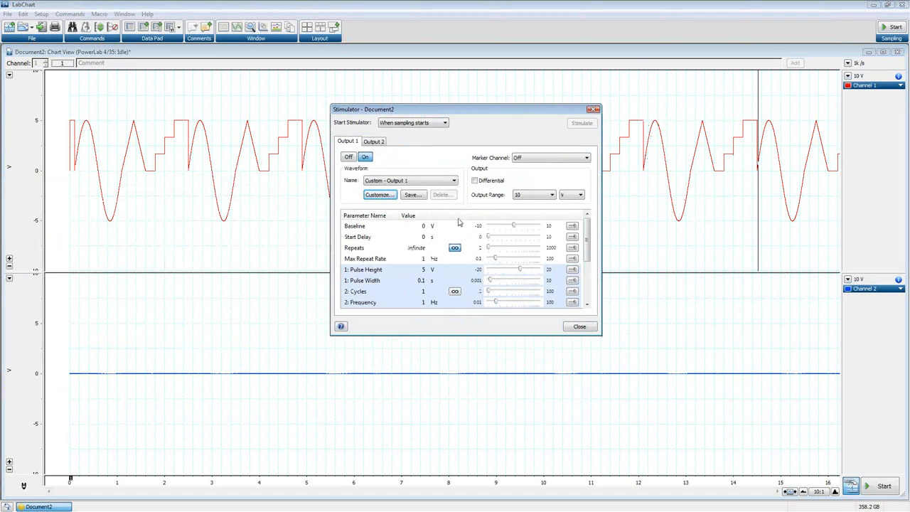
# View the control settings of the Output 1 Baseline and the Step segment's Segment Repeats, leaving both unchanged.
pyautogui.click(380, 194)
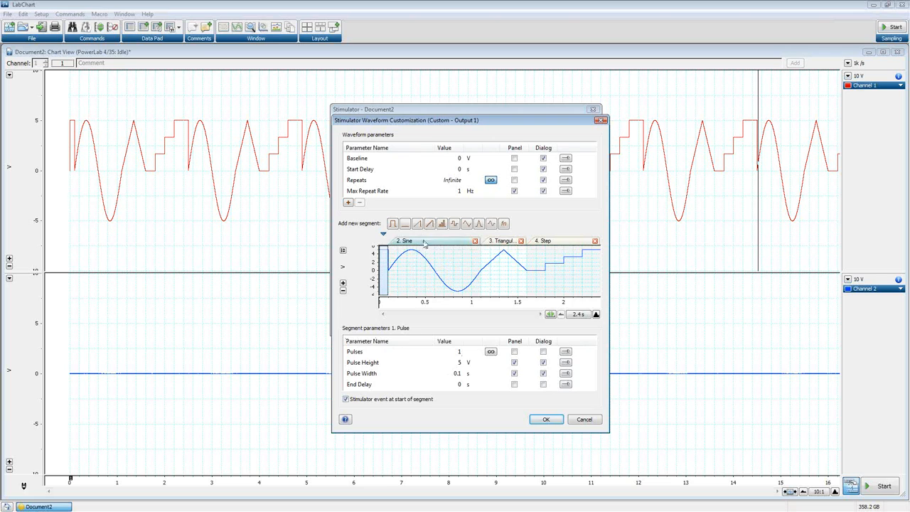
pyautogui.click(551, 242)
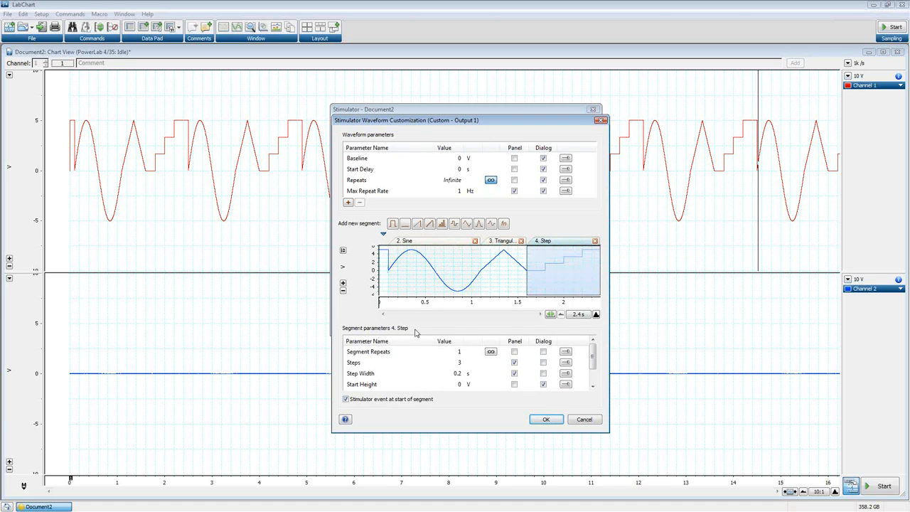
pyautogui.click(566, 158)
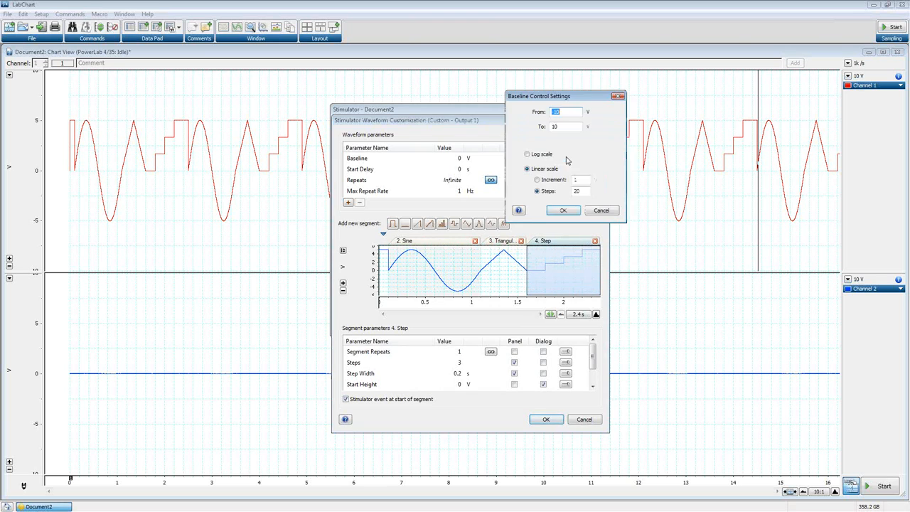
pyautogui.click(612, 211)
pyautogui.click(566, 352)
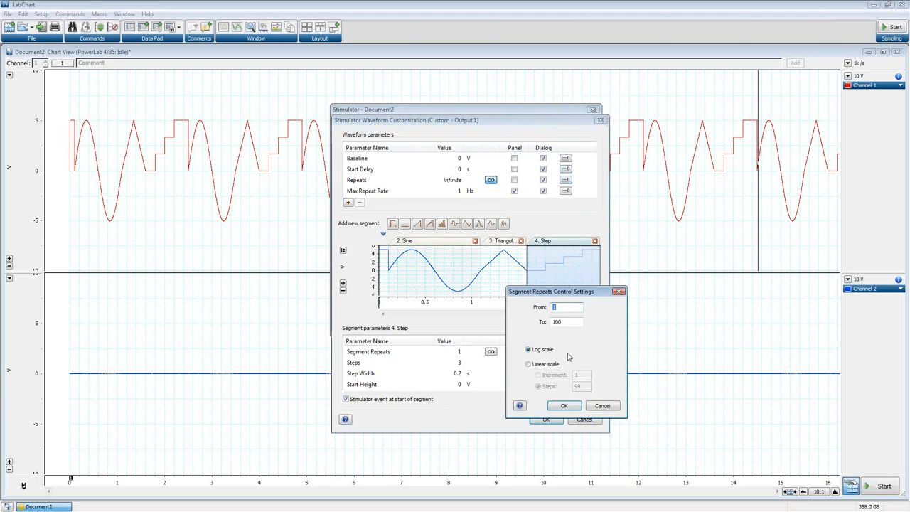
pyautogui.click(602, 405)
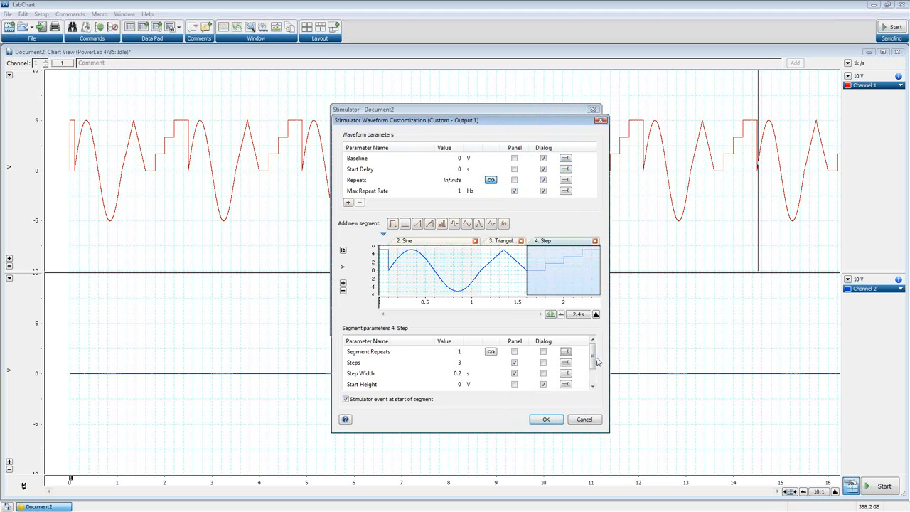
# Review the Step segment's Panel and Dialog display options alongside the Stimulator dialog, and close the waveform customization without applying it.
pyautogui.moveTo(591, 355)
pyautogui.mouseDown()
pyautogui.moveTo(577, 377)
pyautogui.moveTo(595, 372)
pyautogui.moveTo(595, 359)
pyautogui.moveTo(594, 369)
pyautogui.mouseUp()
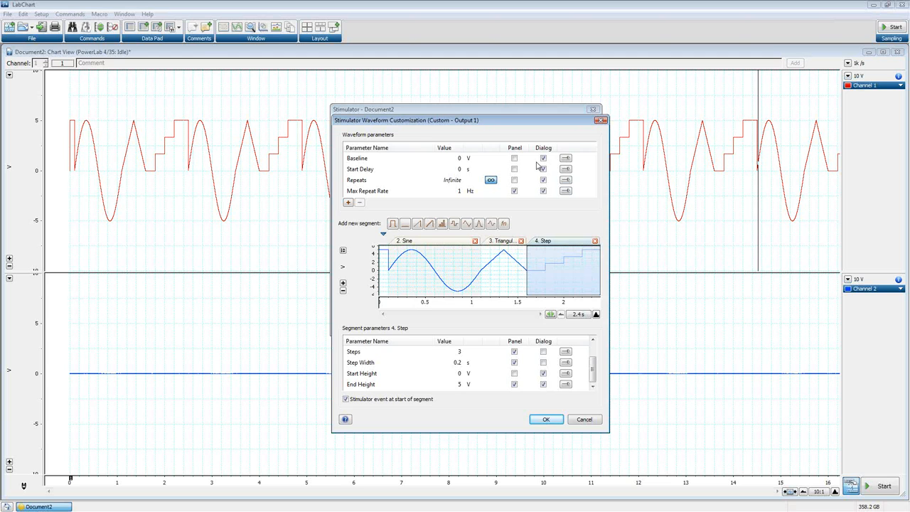
pyautogui.moveTo(510, 122); pyautogui.dragTo(226, 102)
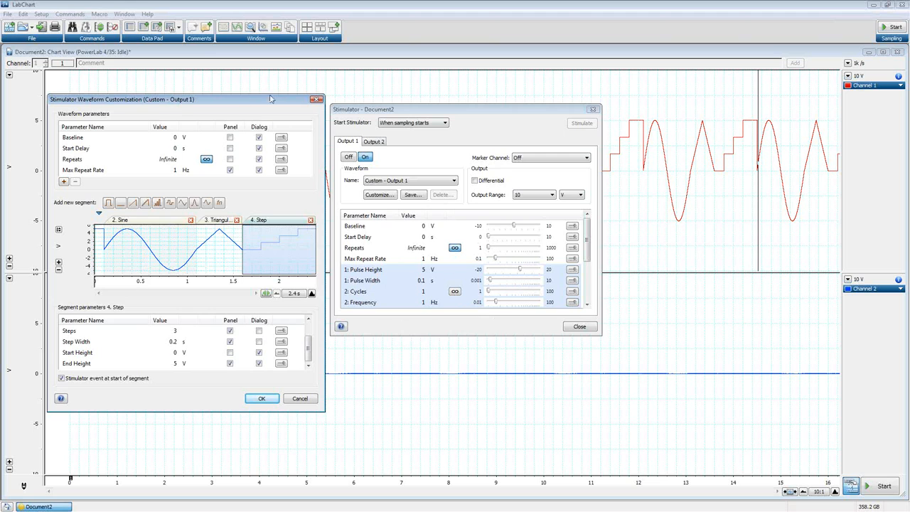
pyautogui.moveTo(234, 100); pyautogui.dragTo(545, 100)
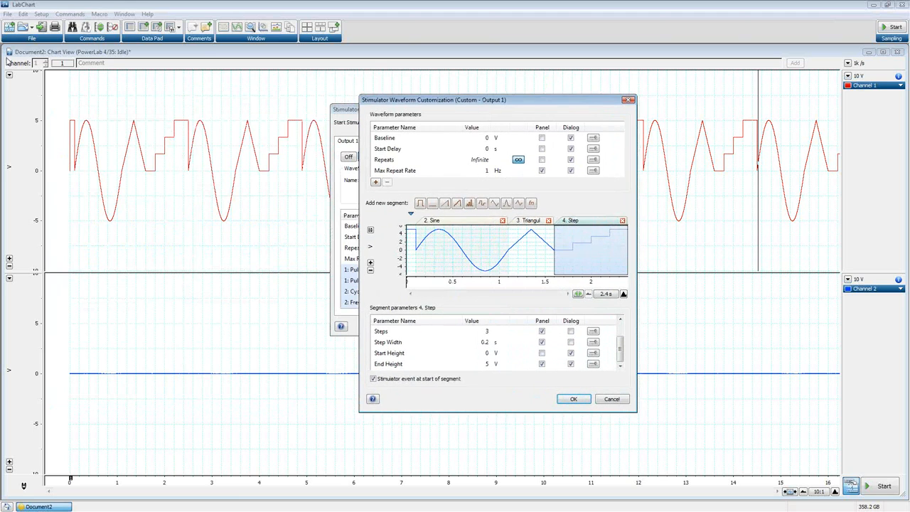
pyautogui.click(629, 99)
# Show the Stimulator Panel and place it beside the Stimulator dialog.
pyautogui.click(42, 14)
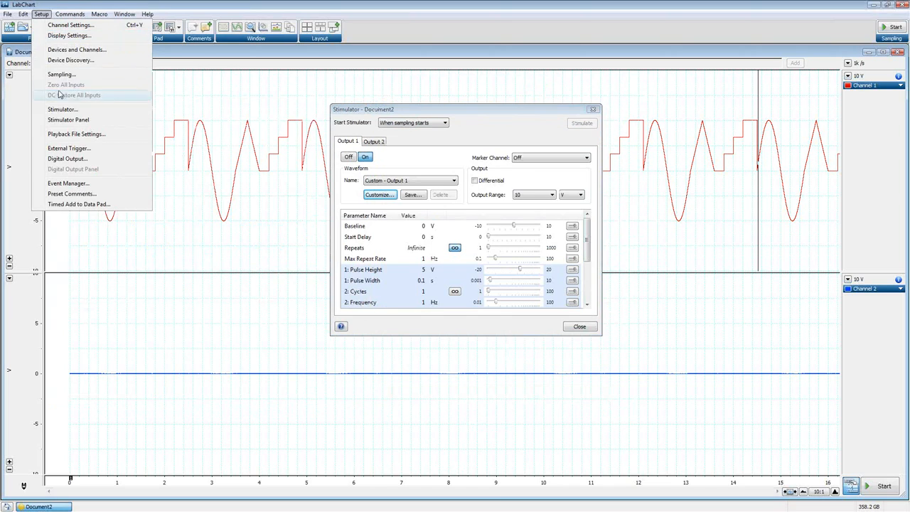
pyautogui.click(68, 120)
pyautogui.moveTo(349, 291); pyautogui.dragTo(727, 125)
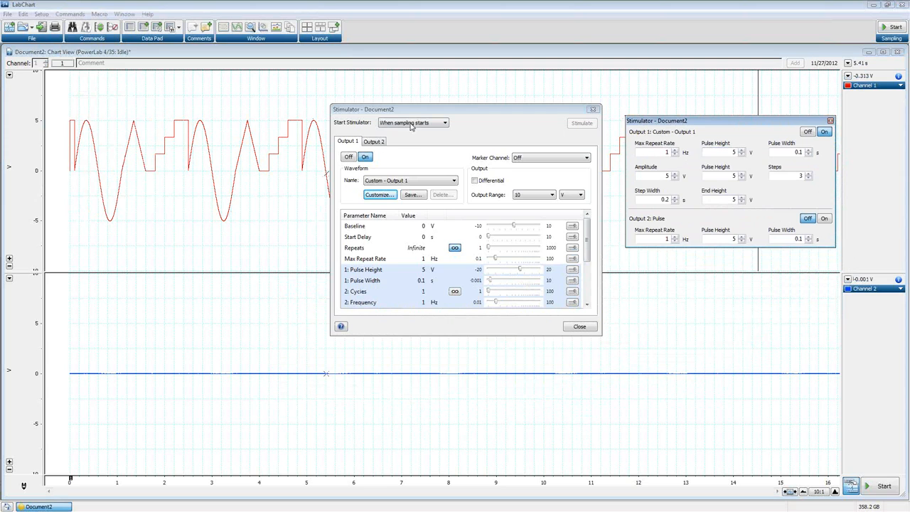
# Remove the Pulse segment's Pulse Height and Pulse Width from the Stimulator Panel in the Output 1 waveform customization and apply it.
pyautogui.click(380, 195)
pyautogui.moveTo(492, 123); pyautogui.dragTo(263, 44)
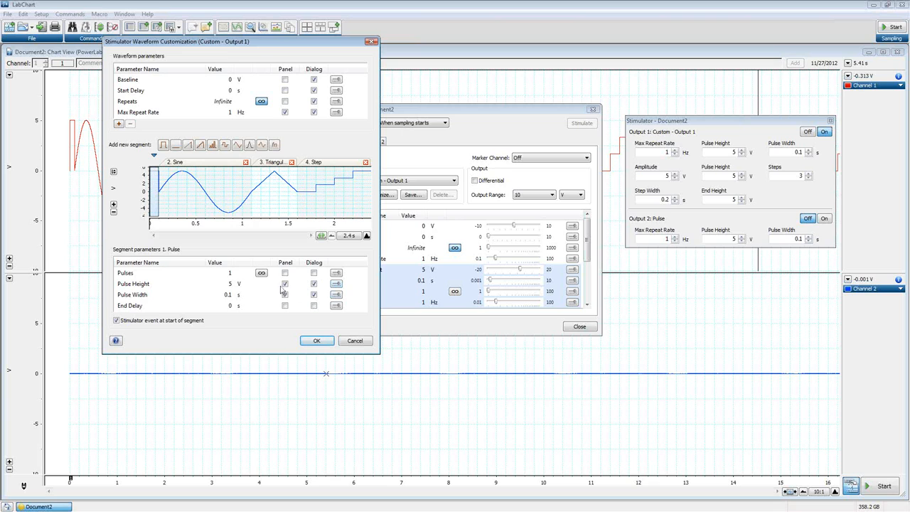
pyautogui.click(181, 163)
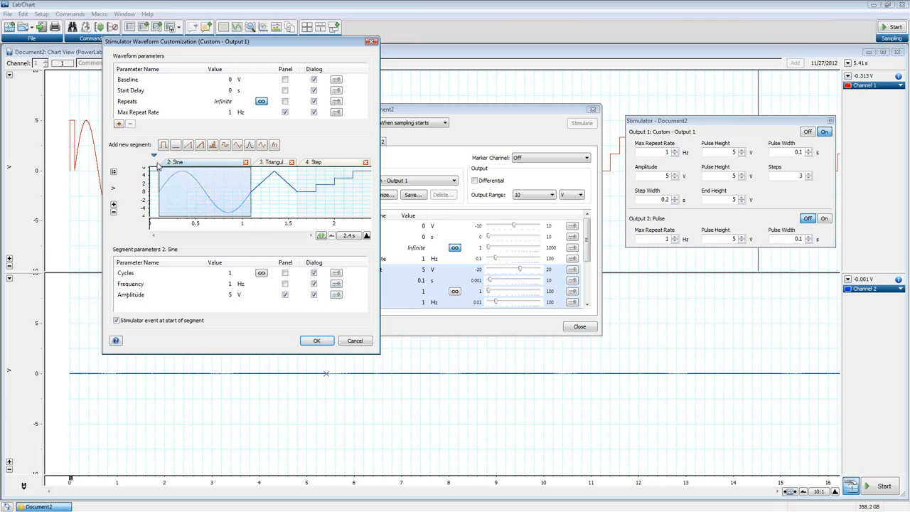
pyautogui.click(155, 169)
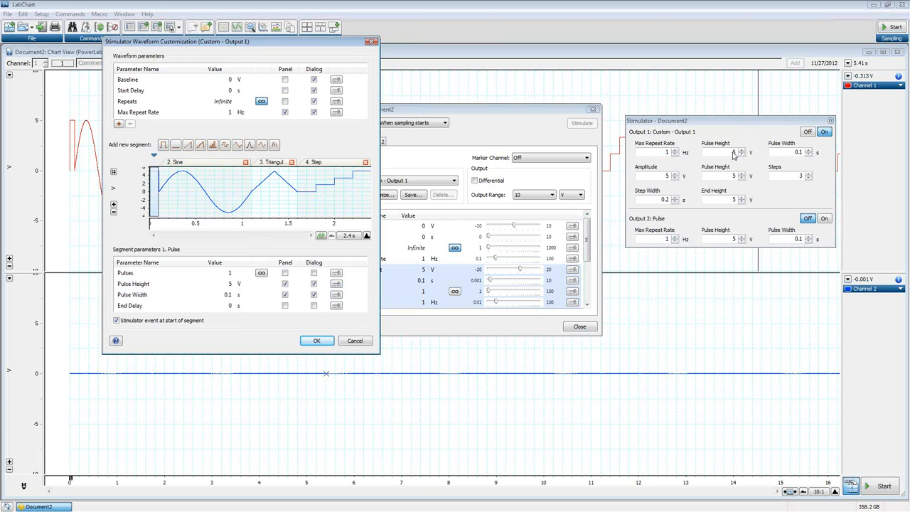
pyautogui.click(285, 283)
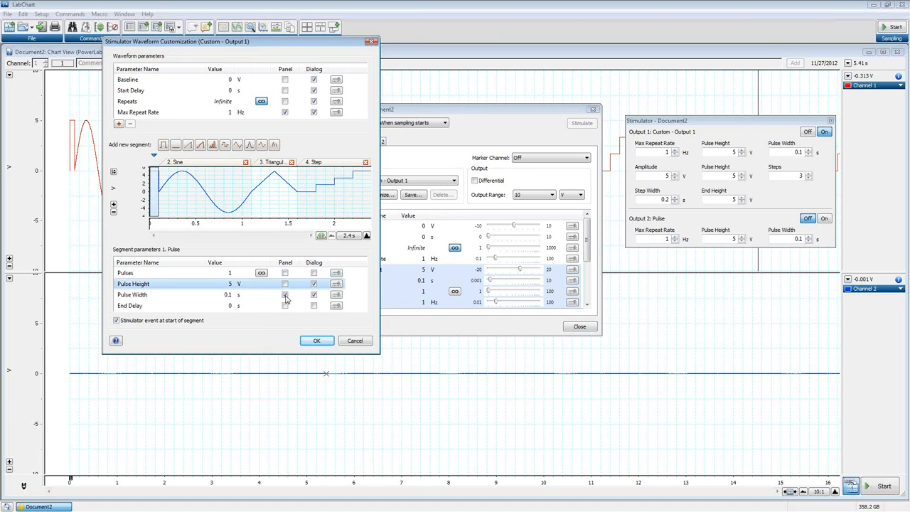
pyautogui.click(285, 294)
pyautogui.click(316, 340)
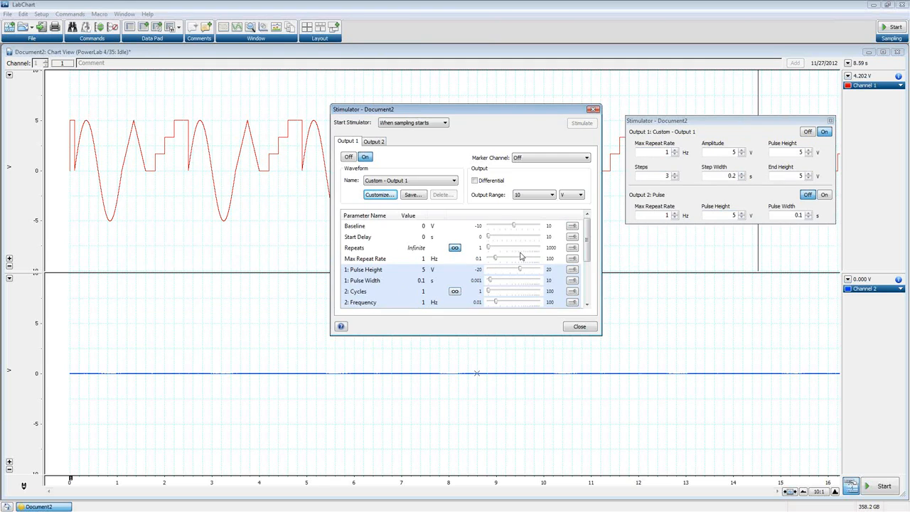
# Delete the Step, Triangular Pulse and Sine segments from the Output 1 waveform, apply the customization, and close the Stimulator Panel.
pyautogui.click(390, 196)
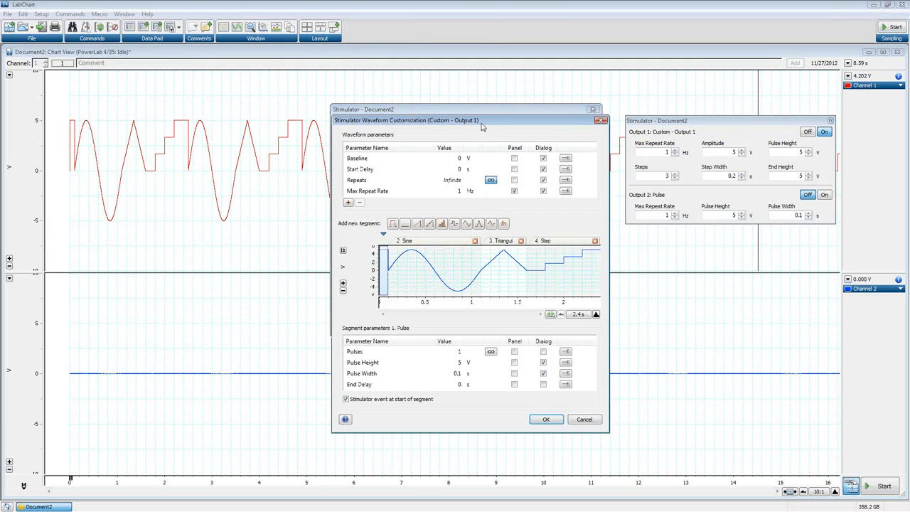
pyautogui.moveTo(484, 127); pyautogui.dragTo(430, 135)
pyautogui.moveTo(335, 127); pyautogui.dragTo(171, 74)
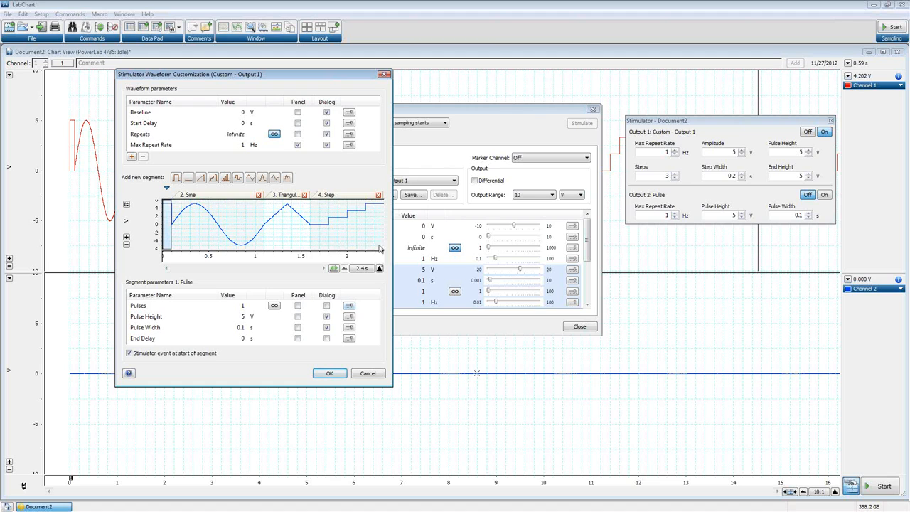
pyautogui.click(379, 195)
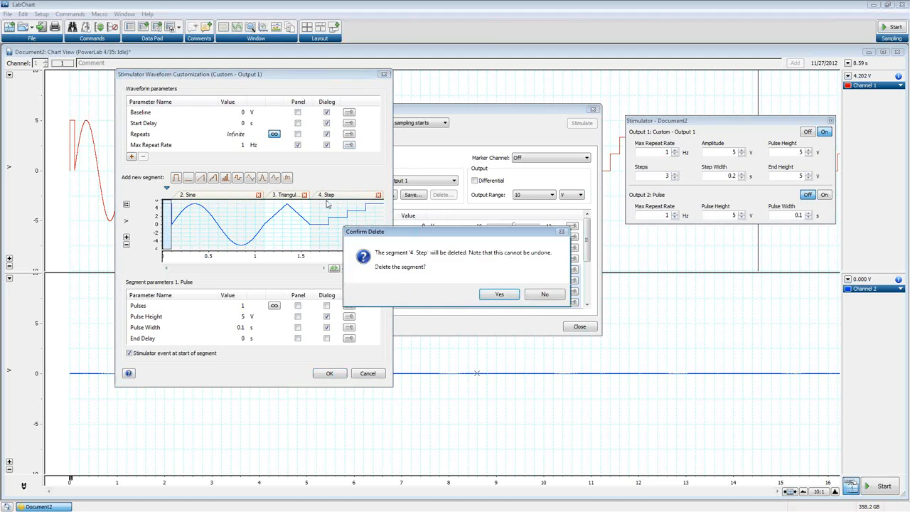
pyautogui.click(544, 298)
pyautogui.click(378, 194)
pyautogui.click(499, 299)
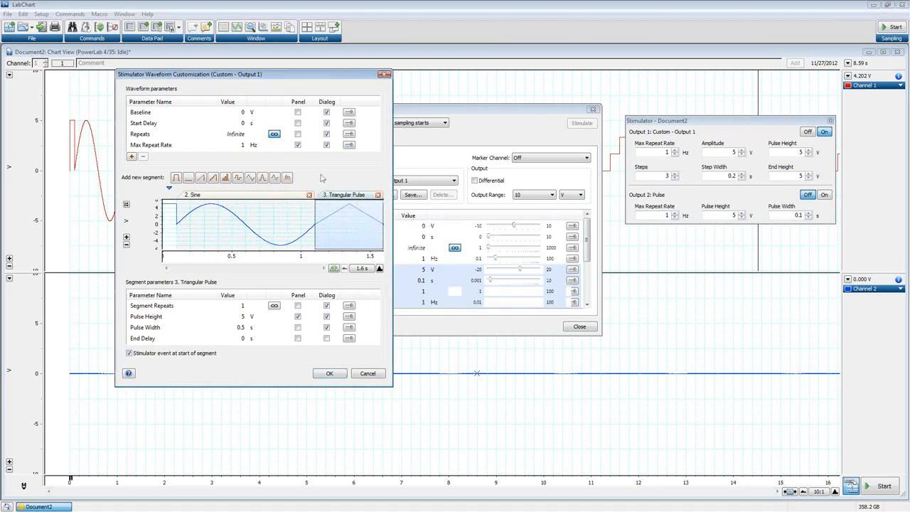
pyautogui.click(378, 194)
pyautogui.click(502, 299)
pyautogui.click(379, 195)
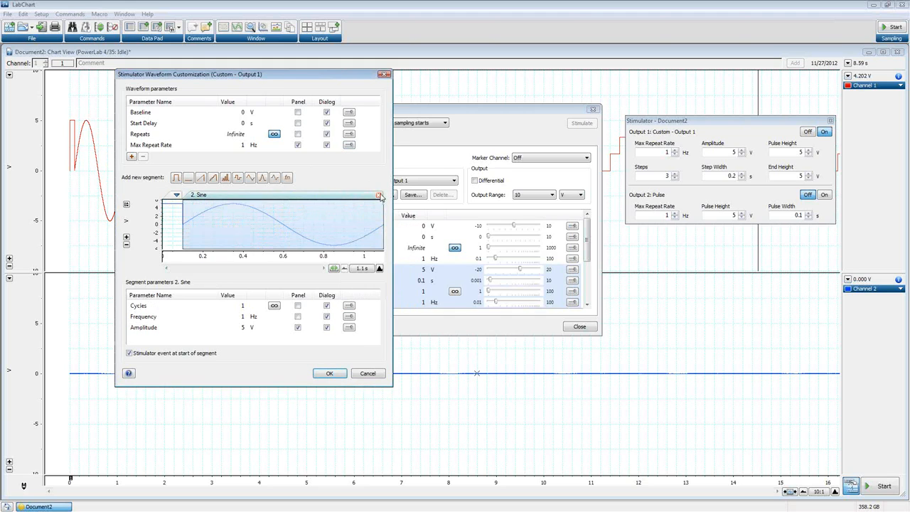
pyautogui.click(499, 299)
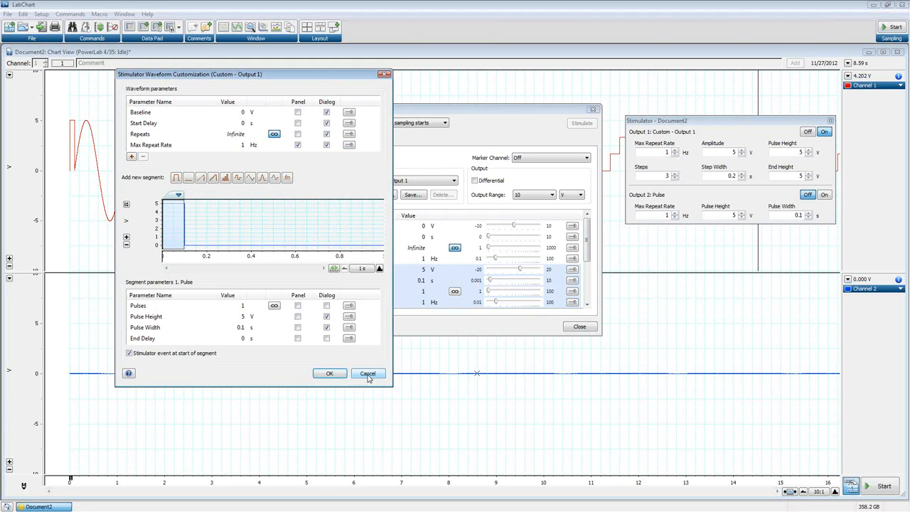
pyautogui.click(329, 374)
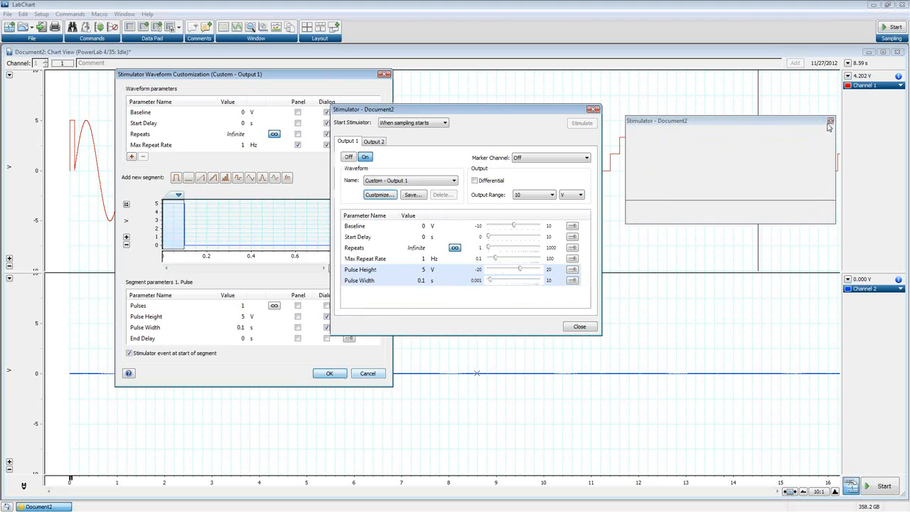
pyautogui.click(830, 121)
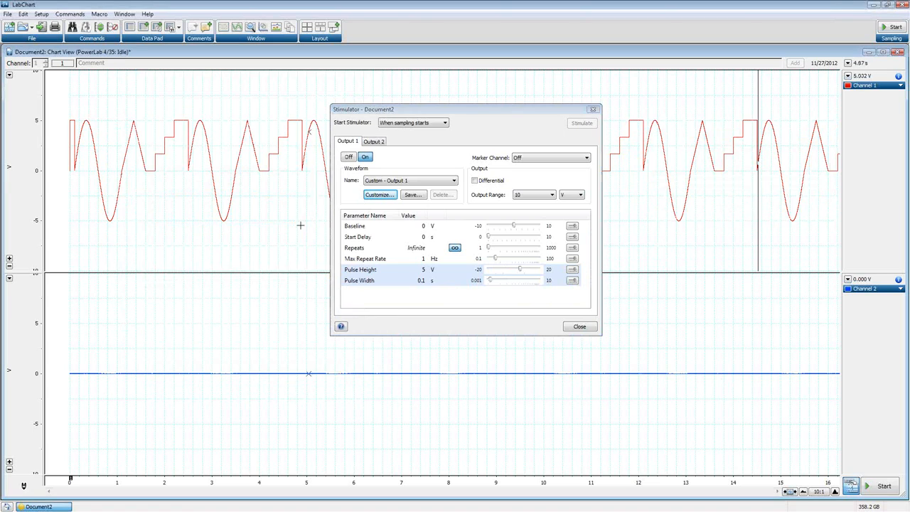
# Replace the remaining Pulse segment of the Output 1 waveform with an Arithmetic segment.
pyautogui.click(375, 197)
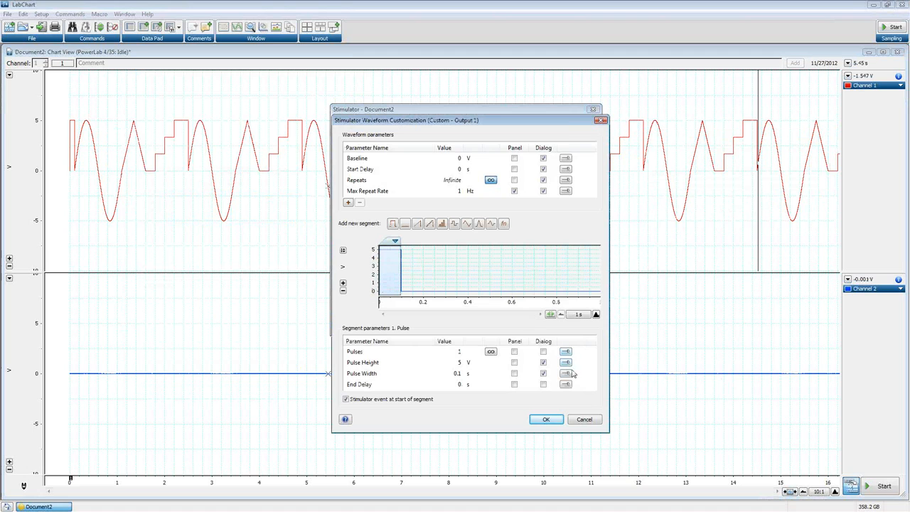
pyautogui.moveTo(396, 241); pyautogui.dragTo(397, 277)
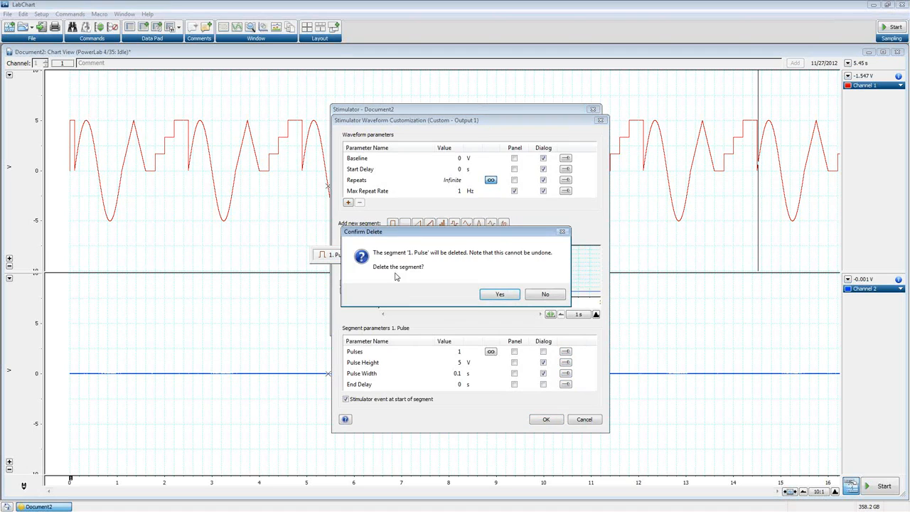
pyautogui.click(498, 295)
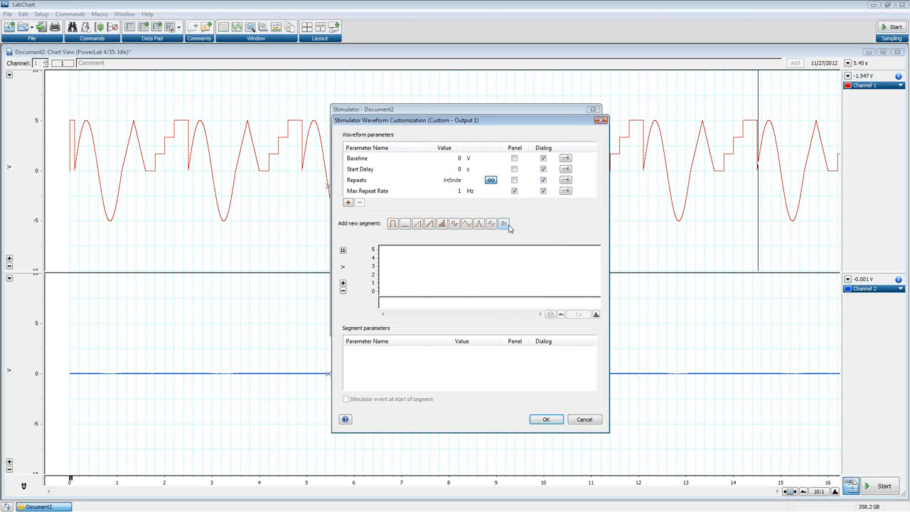
pyautogui.click(504, 225)
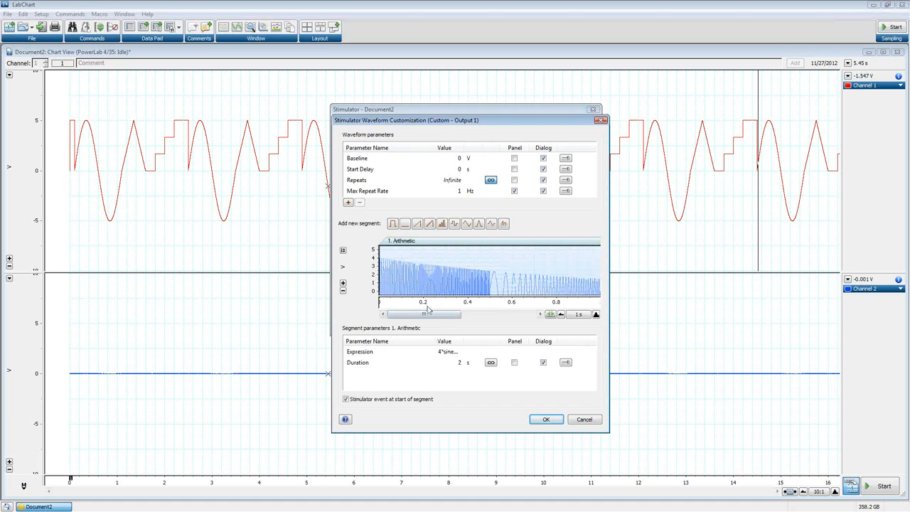
# Review the Arithmetic segment's expression and duration, keep them as they are, and apply the custom waveform to Output 1.
pyautogui.click(447, 352)
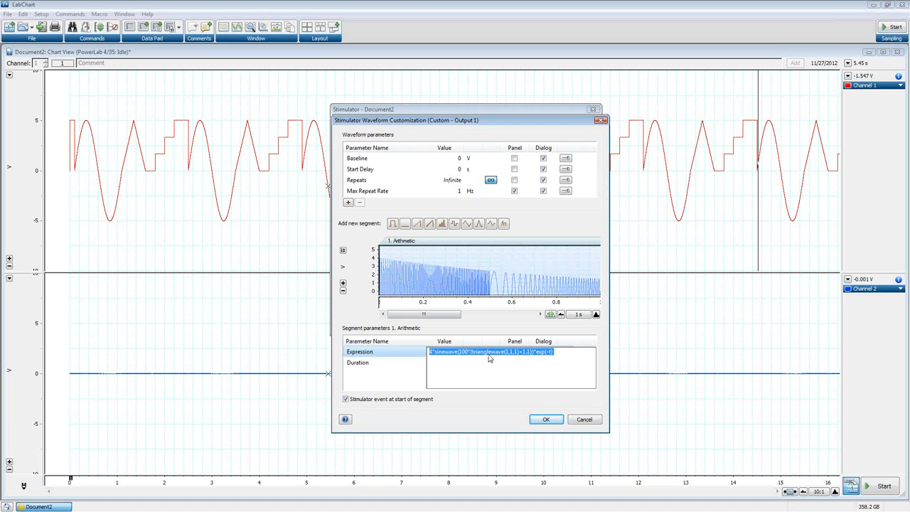
pyautogui.click(392, 362)
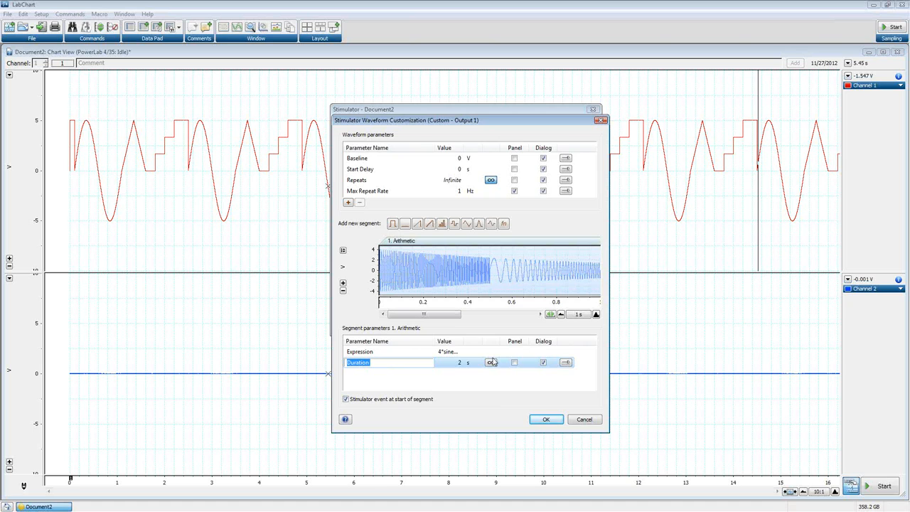
pyautogui.click(459, 353)
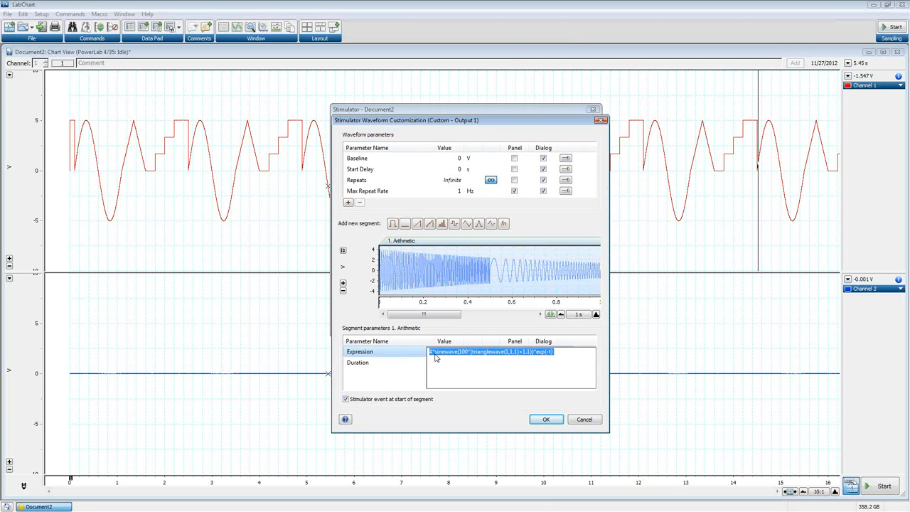
pyautogui.click(546, 420)
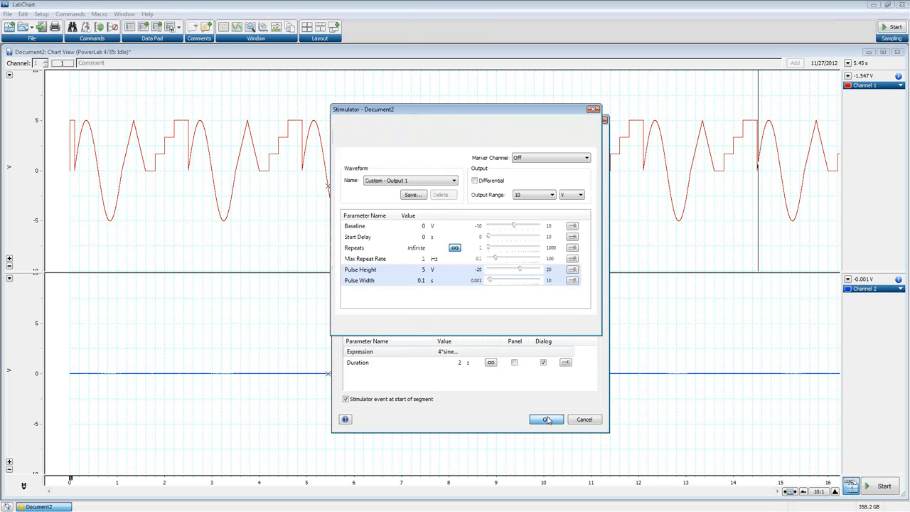
# Record the arithmetic waveform at 2:1 horizontal compression with the Stimulator dialog moved aside, and stop sampling.
pyautogui.click(890, 27)
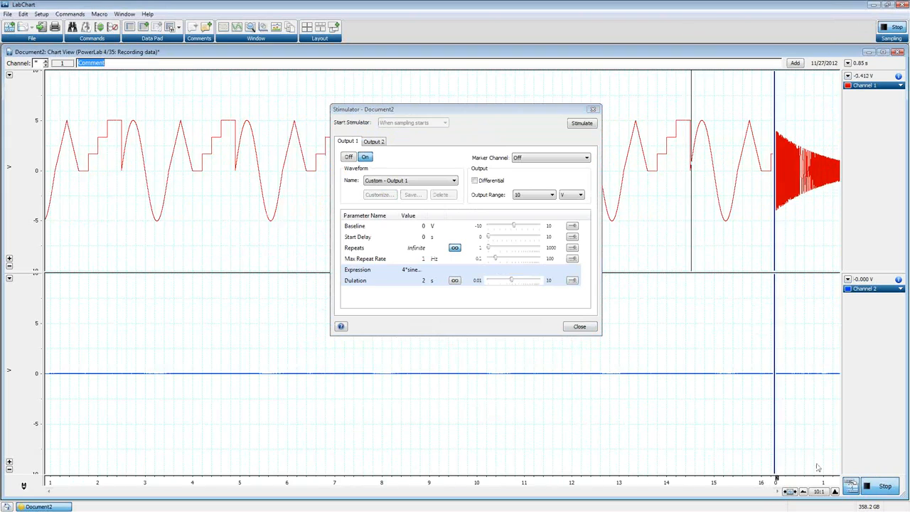
pyautogui.click(834, 491)
pyautogui.click(834, 491)
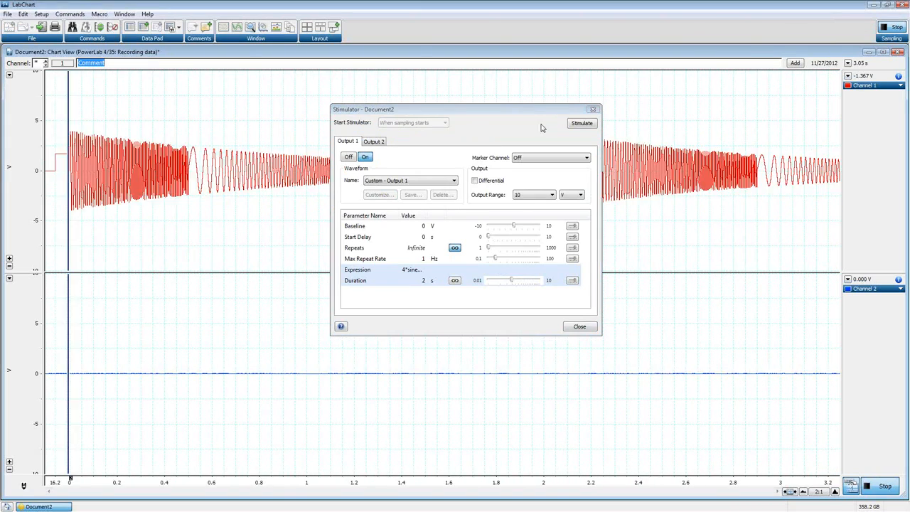
pyautogui.moveTo(533, 109); pyautogui.dragTo(380, 144)
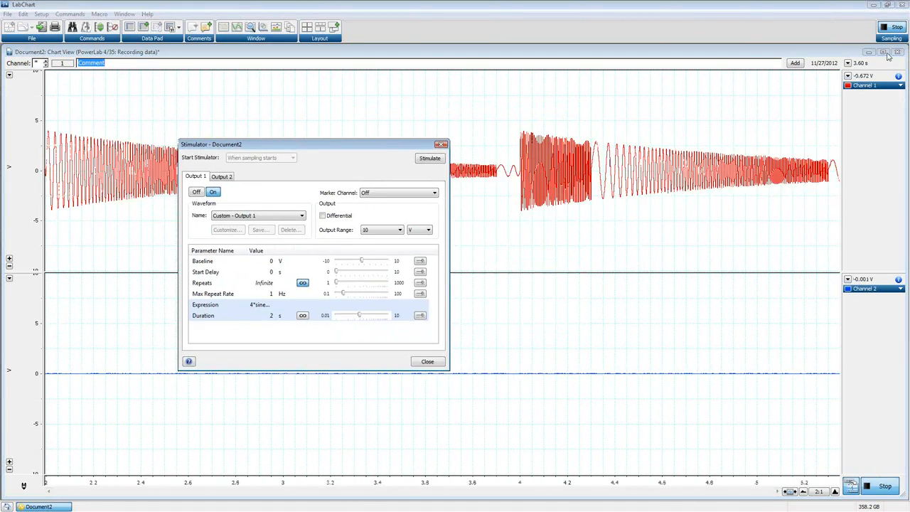
pyautogui.click(892, 27)
# Set the marker channel of Output 1 to Channel 2, and record the arithmetic waveform at 10:1 horizontal compression.
pyautogui.click(396, 193)
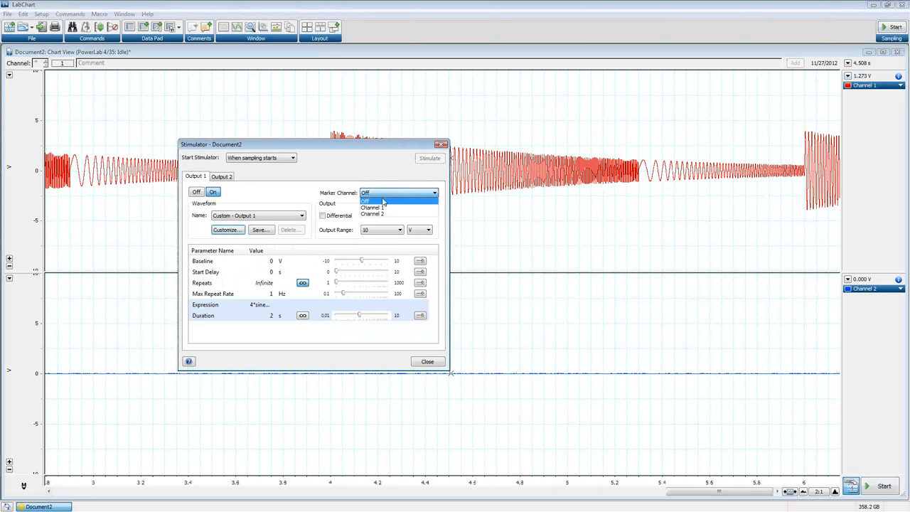
pyautogui.click(384, 213)
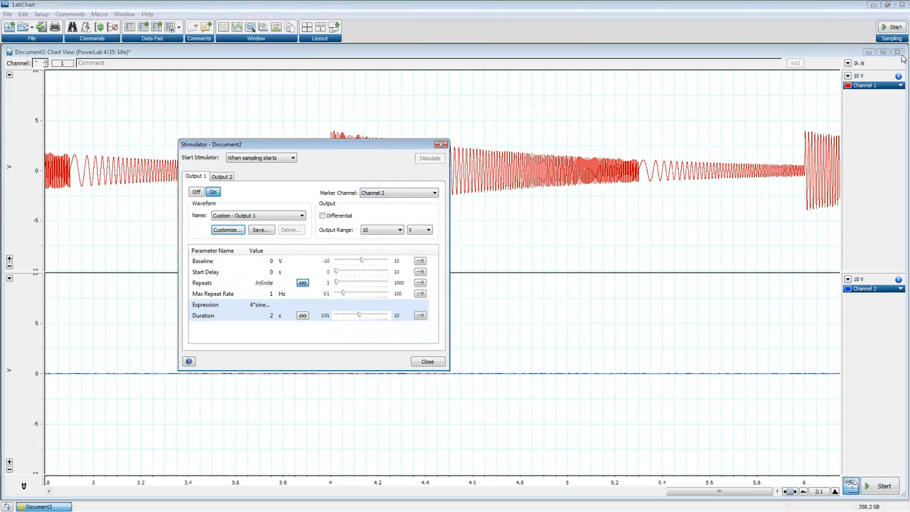
pyautogui.click(895, 27)
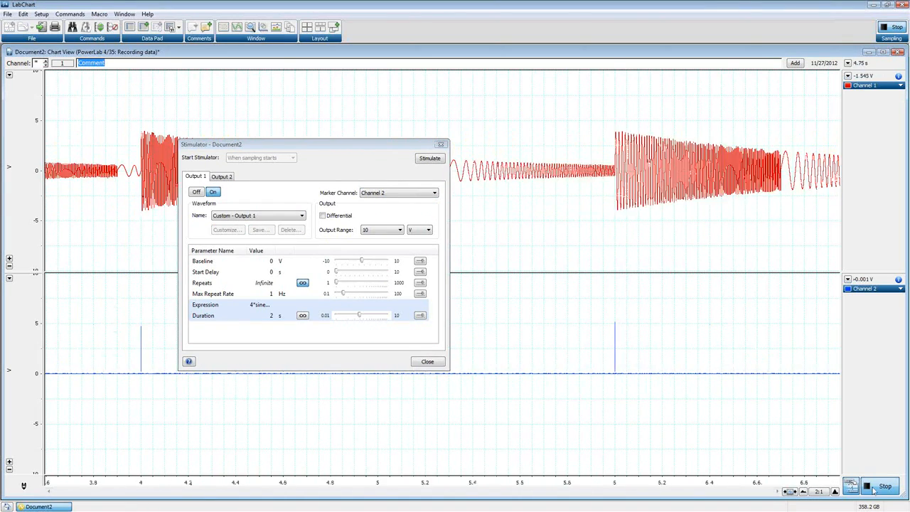
pyautogui.click(804, 493)
pyautogui.click(804, 492)
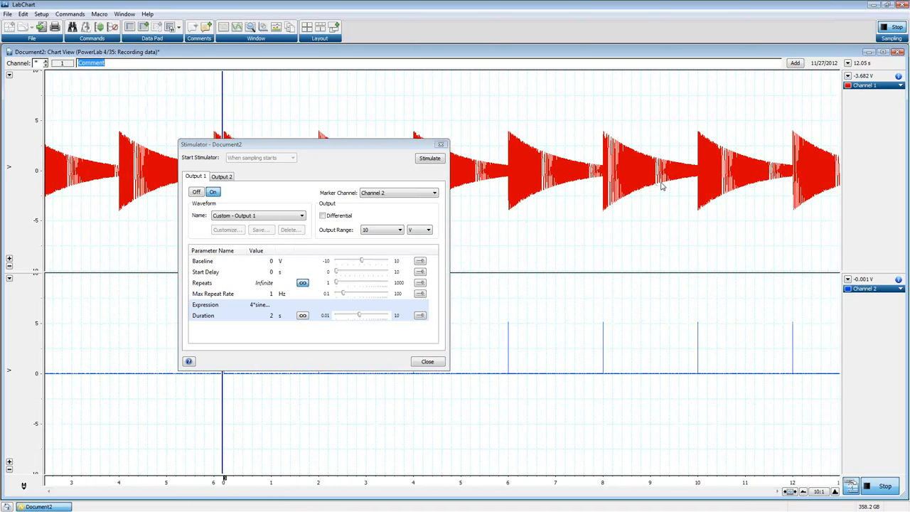
pyautogui.click(892, 29)
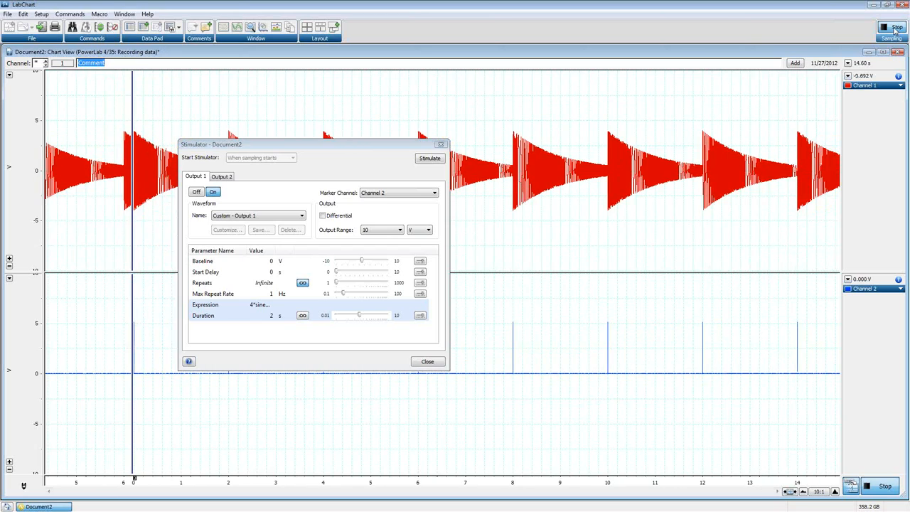
# Append a Step segment after the Arithmetic segment of the Output 1 waveform, and record the combined waveform.
pyautogui.click(229, 230)
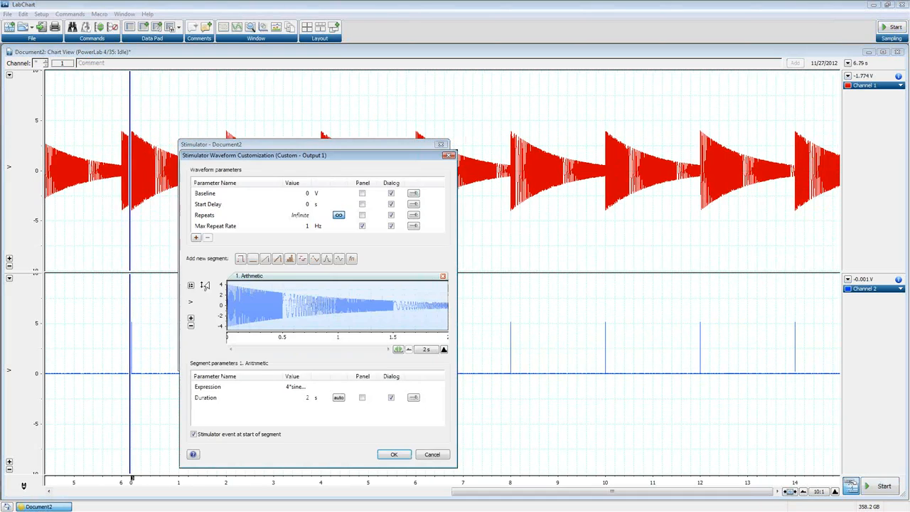
pyautogui.click(278, 260)
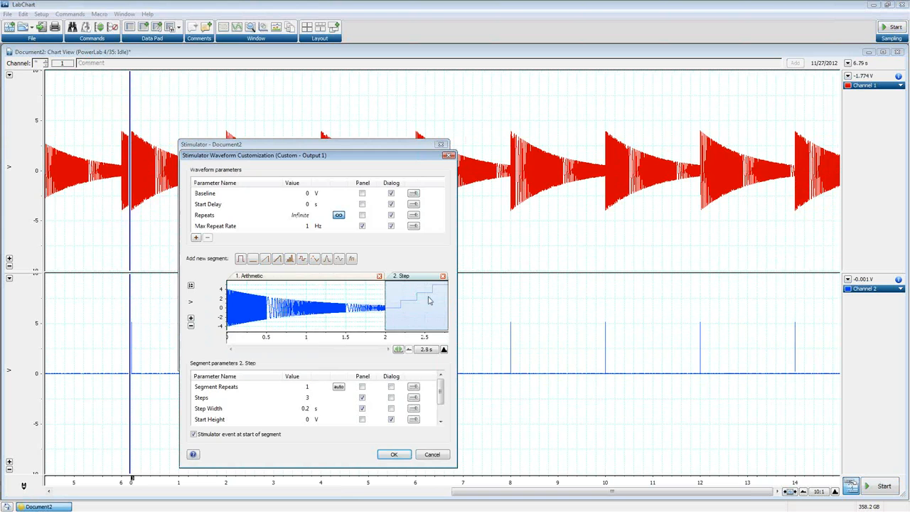
pyautogui.click(393, 454)
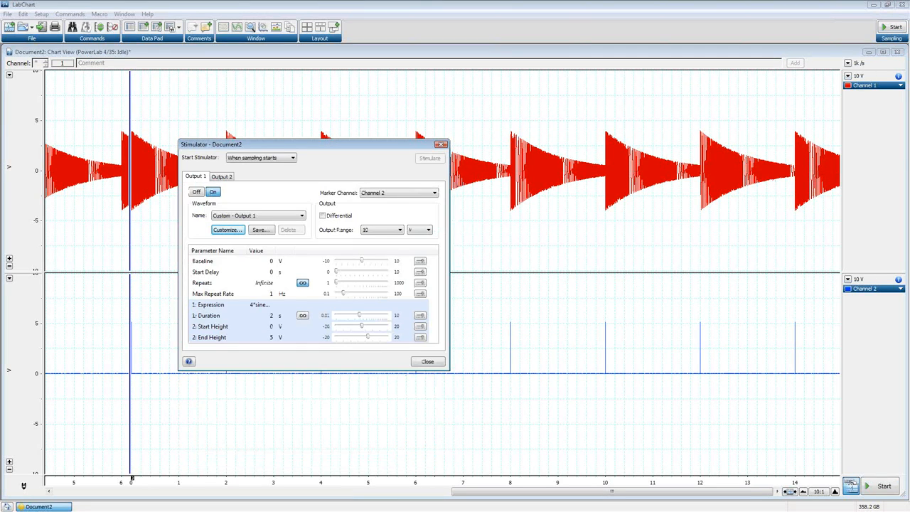
pyautogui.click(892, 28)
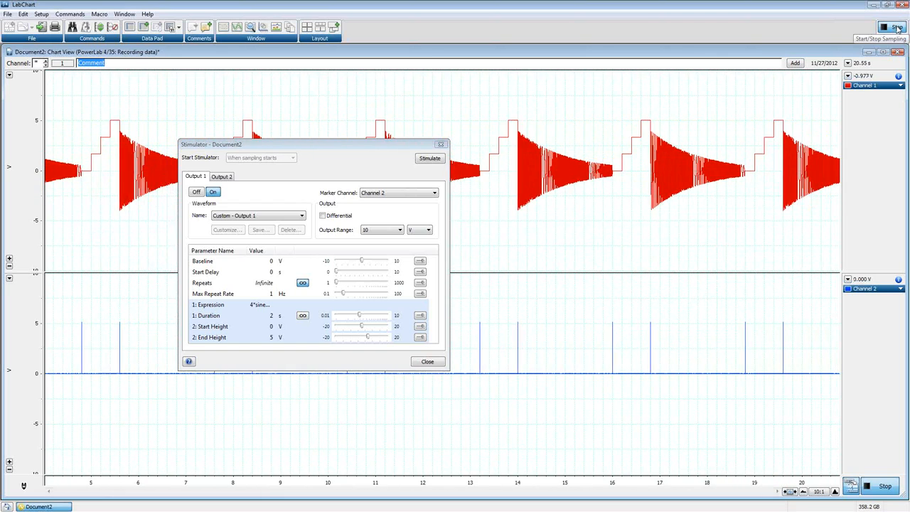
pyautogui.click(897, 28)
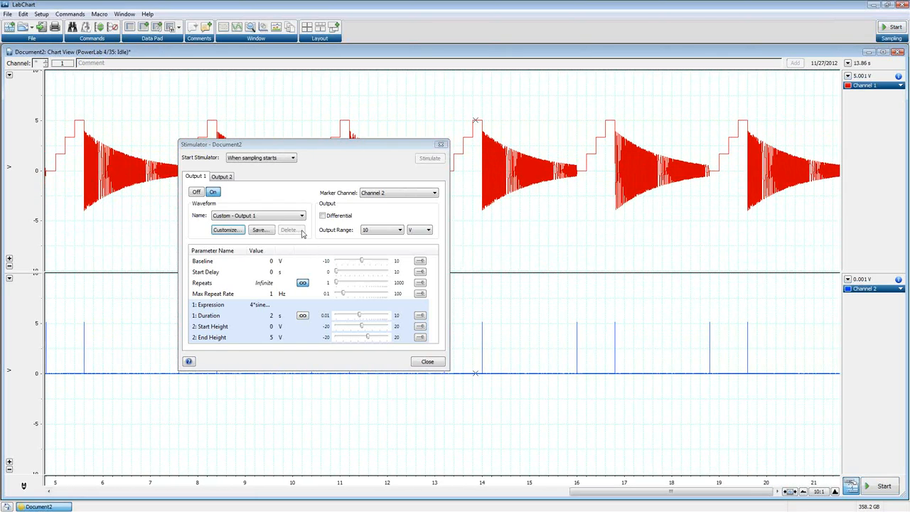
pyautogui.click(221, 231)
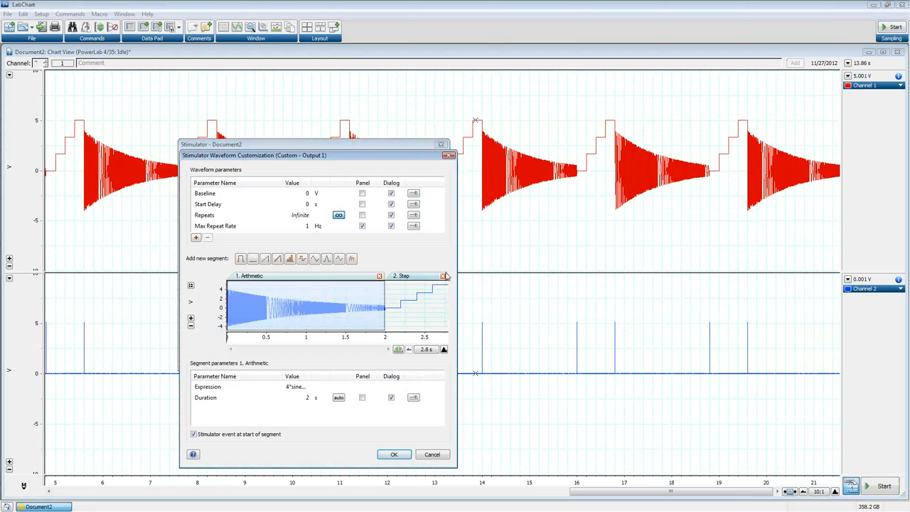
pyautogui.click(444, 276)
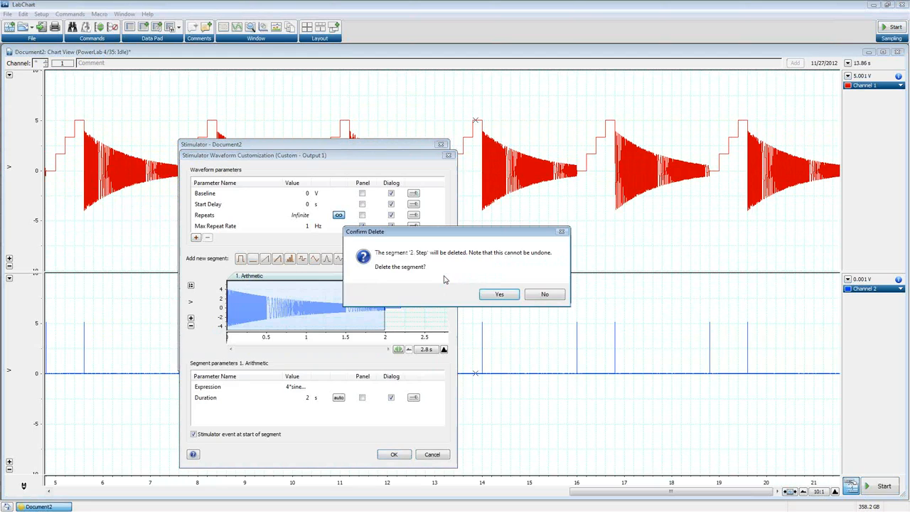
pyautogui.click(543, 295)
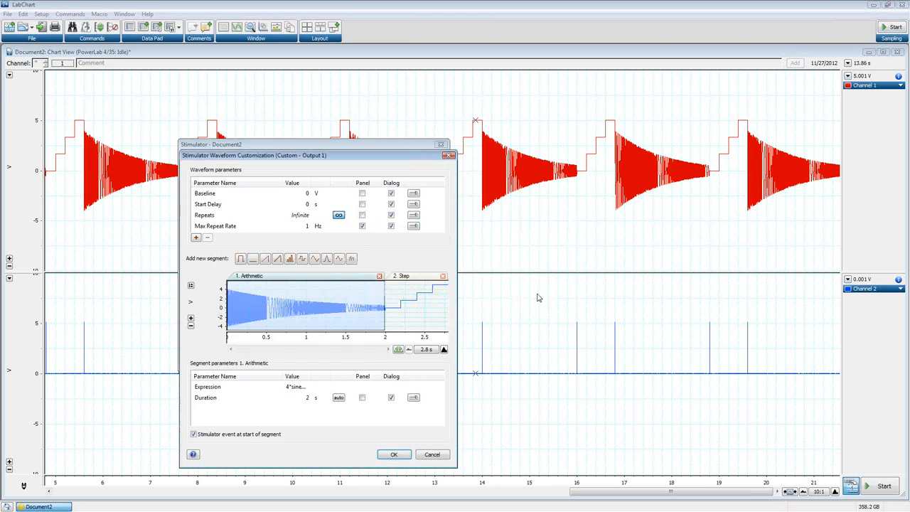
pyautogui.click(443, 275)
pyautogui.click(502, 296)
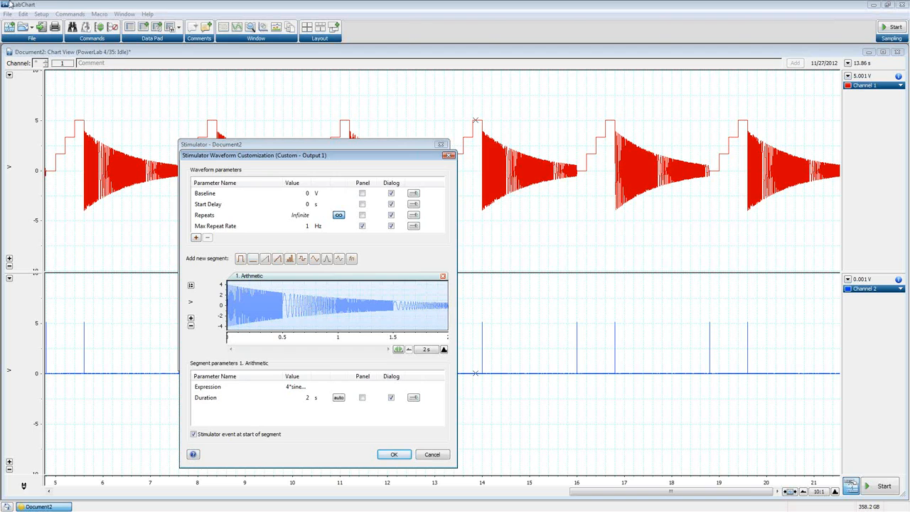
pyautogui.click(150, 15)
pyautogui.click(448, 155)
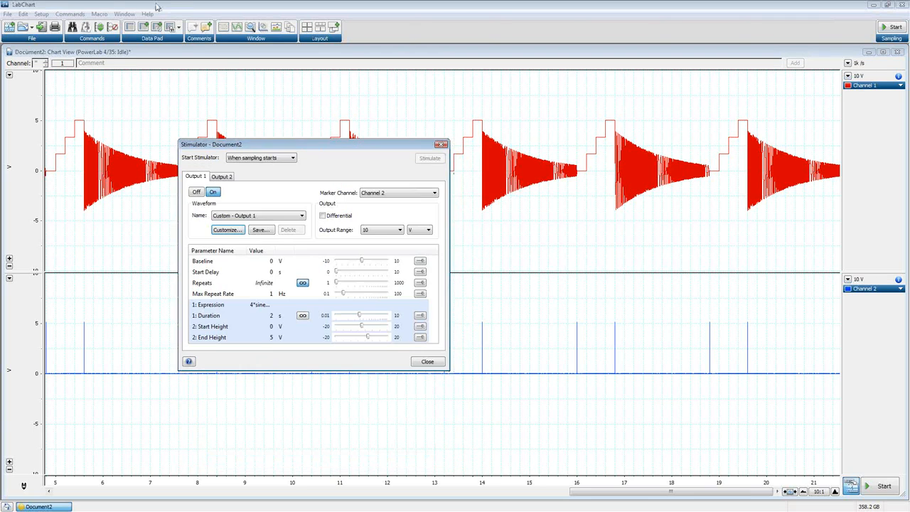
# Look up the Arithmetic topic under Stimulator in the index of LabChart Help.
pyautogui.click(147, 13)
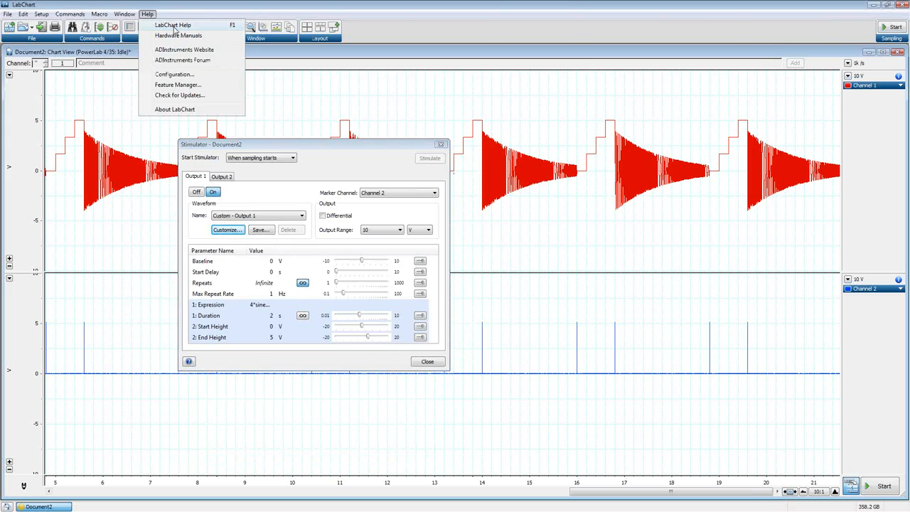
pyautogui.click(172, 25)
pyautogui.click(146, 73)
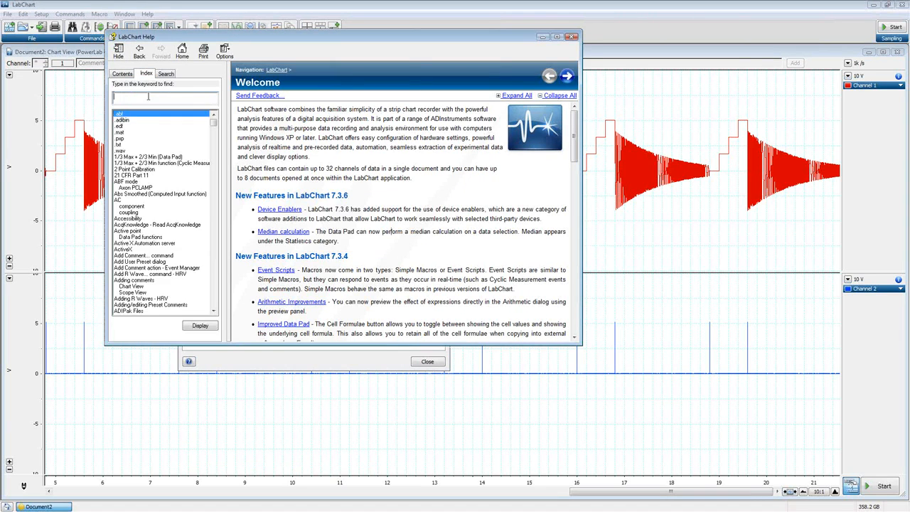
pyautogui.write('sti')
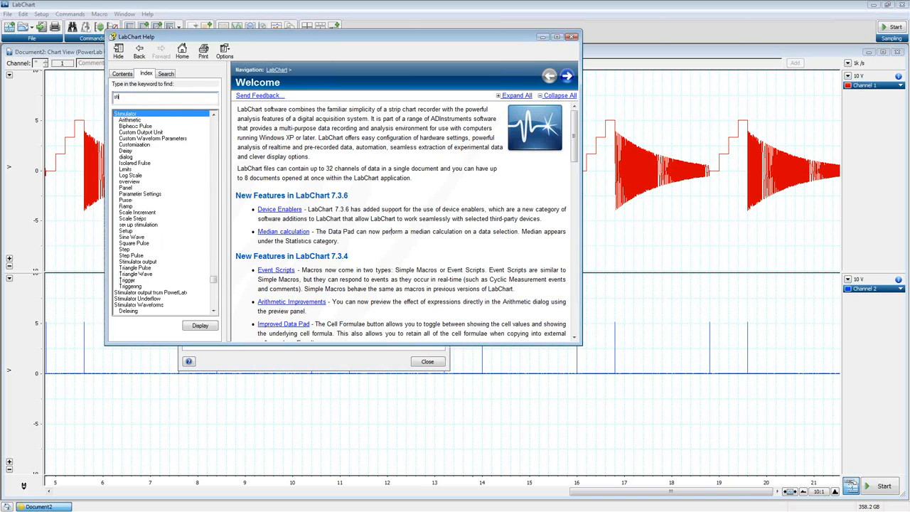
pyautogui.doubleClick(128, 120)
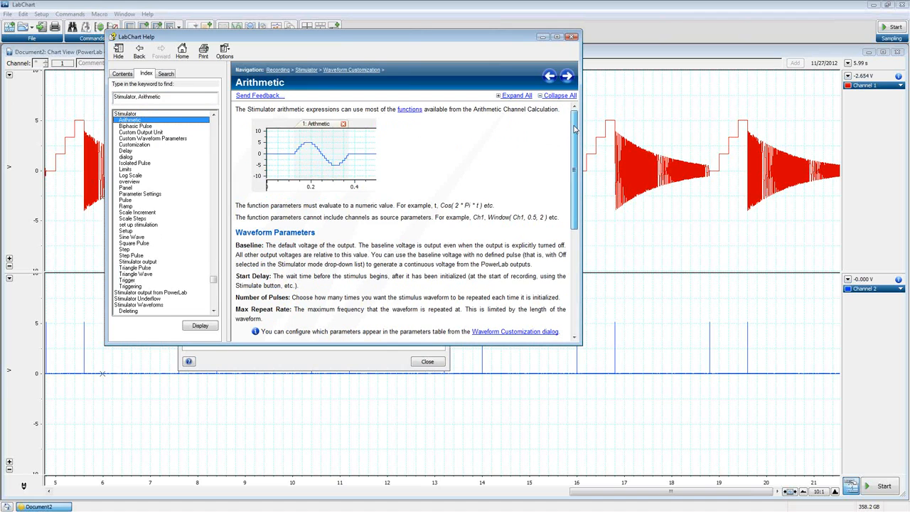
# Examine the Block, SRCount, Square Pulse and Ramp segment expressions in the Arithmetic help topic, and close the help.
pyautogui.moveTo(574, 128); pyautogui.dragTo(574, 236)
pyautogui.click(238, 225)
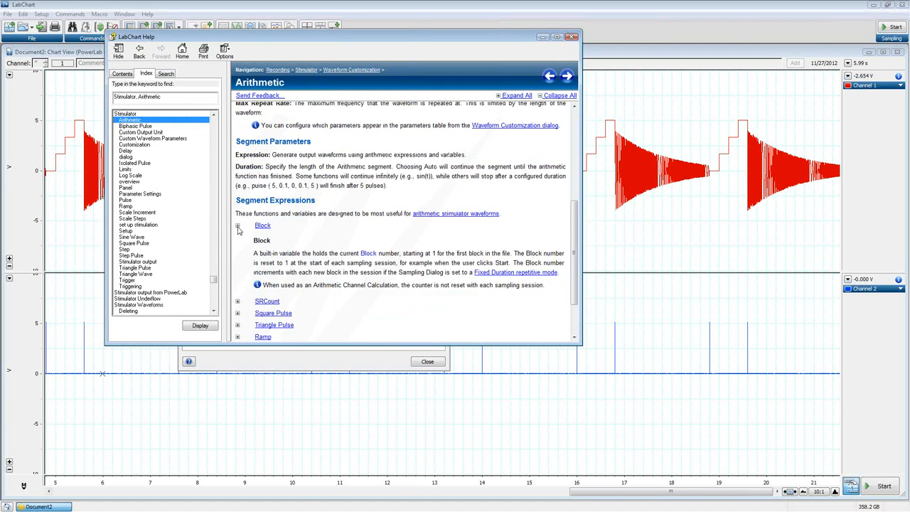
pyautogui.scroll(-3, 253, 241)
pyautogui.click(237, 238)
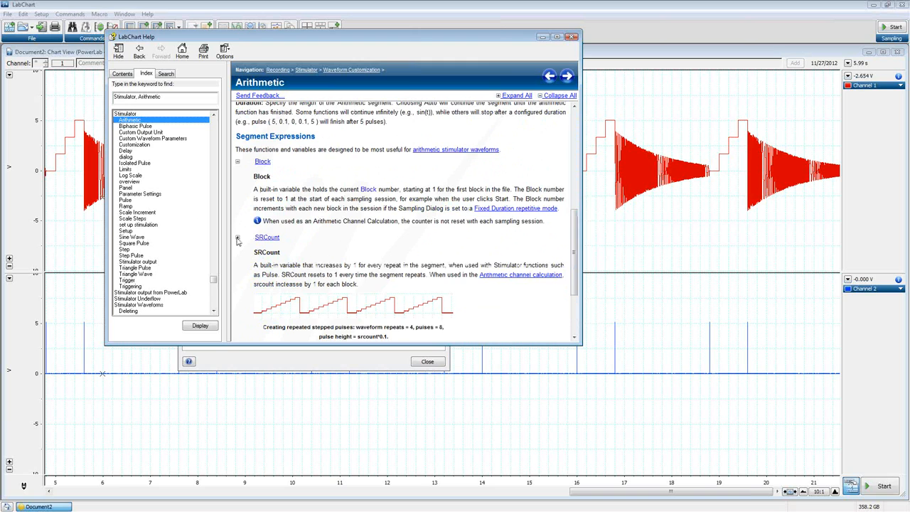
pyautogui.scroll(-3, 299, 243)
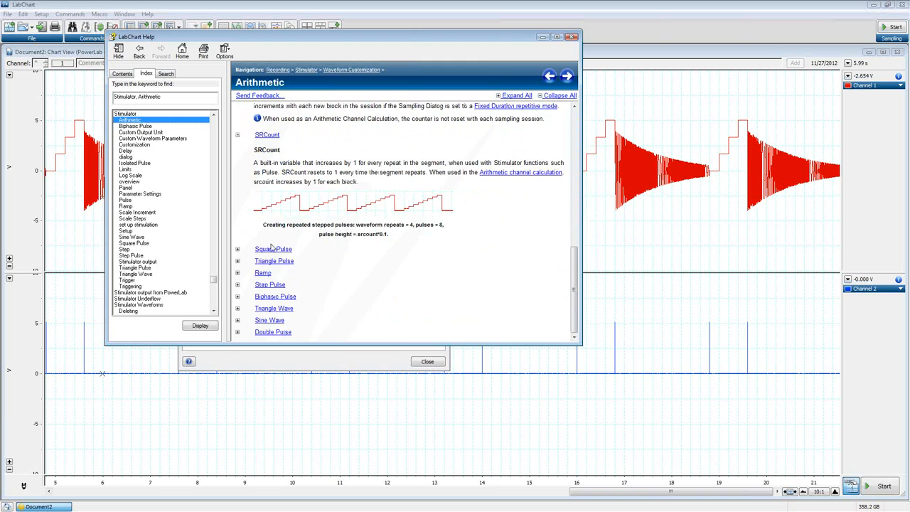
pyautogui.click(238, 249)
pyautogui.scroll(-2, 367, 228)
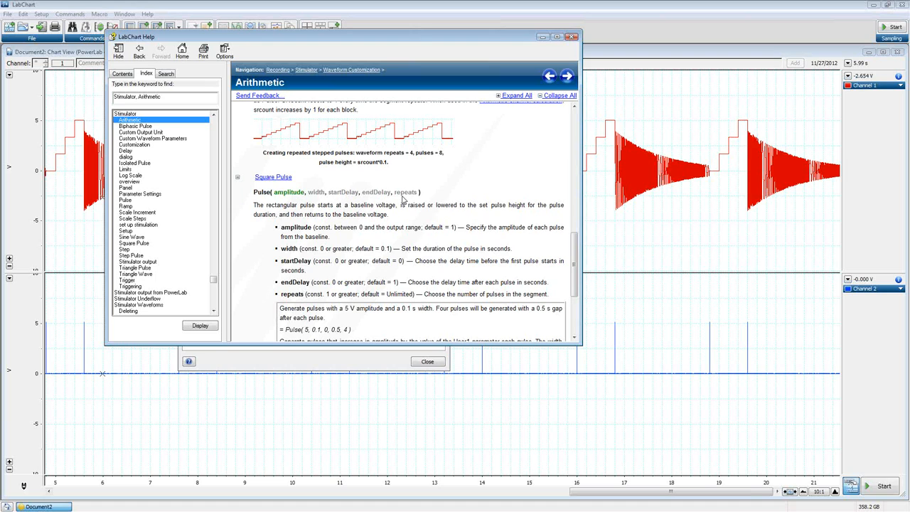
pyautogui.scroll(-5, 317, 223)
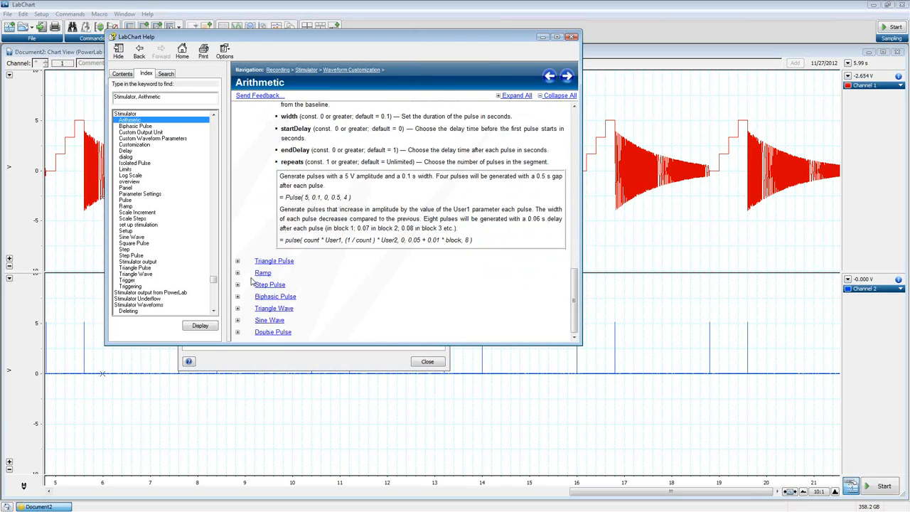
pyautogui.click(237, 273)
pyautogui.scroll(-6, 391, 268)
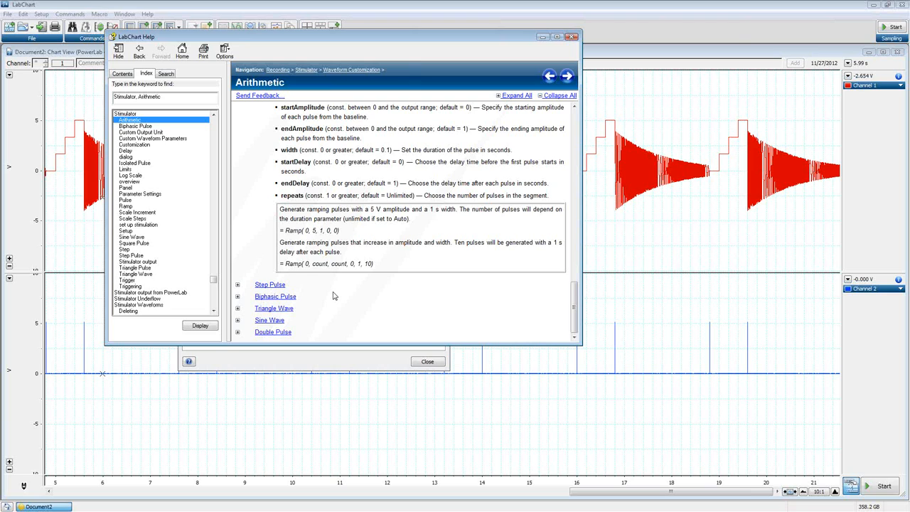
pyautogui.moveTo(507, 37); pyautogui.dragTo(639, 59)
pyautogui.click(702, 59)
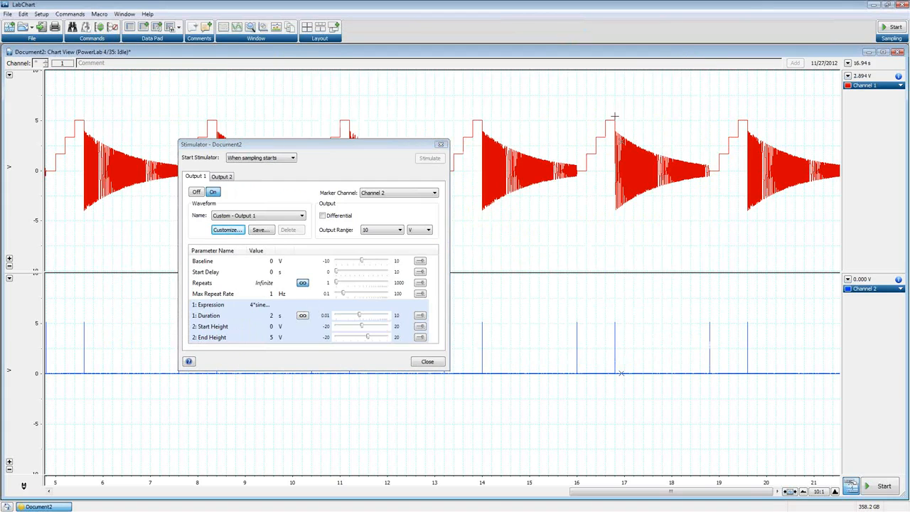
# Open the Output 1 waveform customization with its Waveform Customization help topic, examine the sections on adding and deleting segments, and close the help.
pyautogui.click(226, 230)
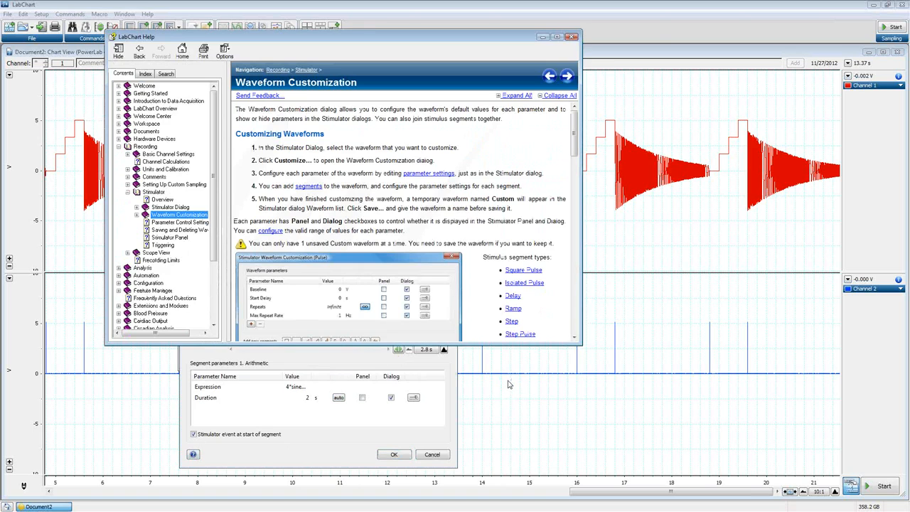
pyautogui.scroll(-2, 475, 139)
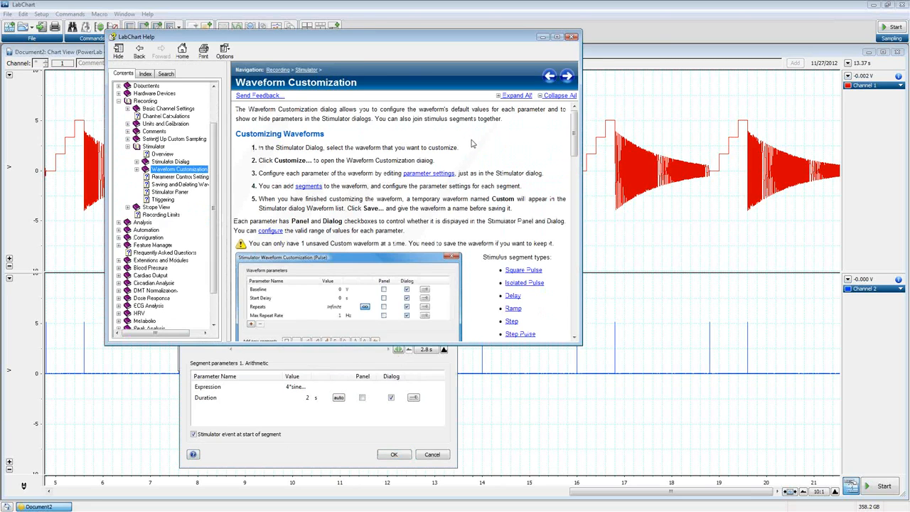
pyautogui.moveTo(573, 138); pyautogui.dragTo(581, 245)
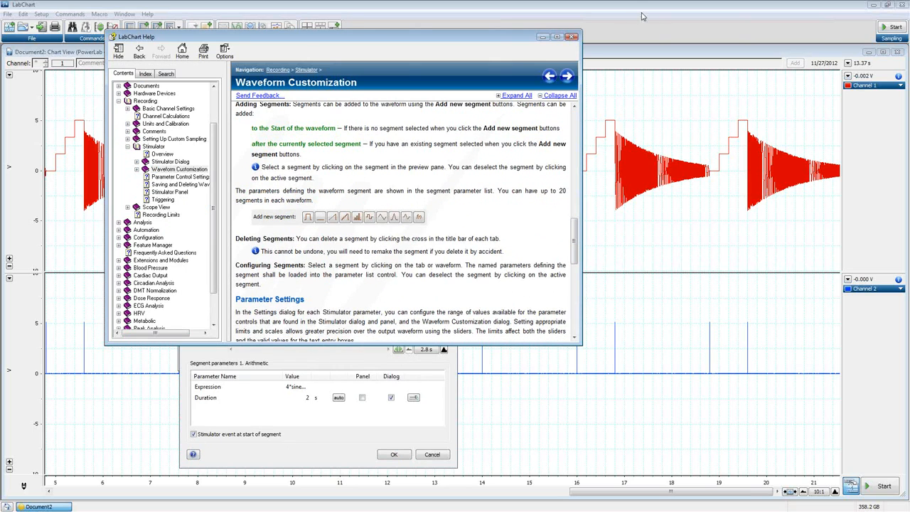
pyautogui.click(574, 40)
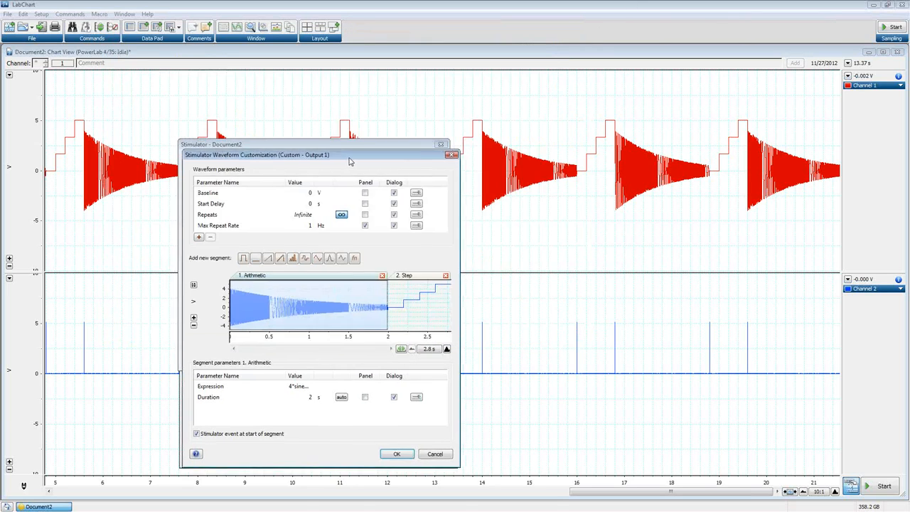
# Move the customization dialog beside the Stimulator dialog, and delete the Step and Arithmetic segments from the Output 1 waveform.
pyautogui.moveTo(340, 151); pyautogui.dragTo(632, 97)
pyautogui.click(717, 214)
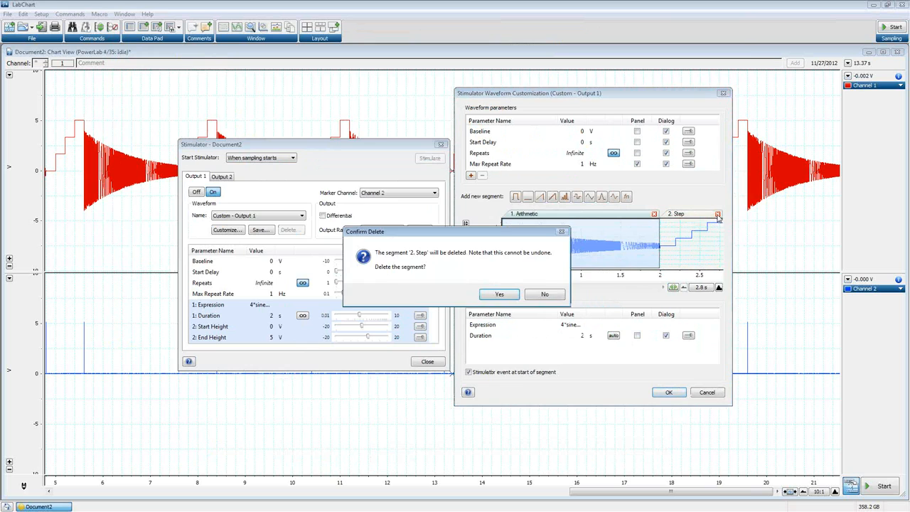
pyautogui.click(548, 292)
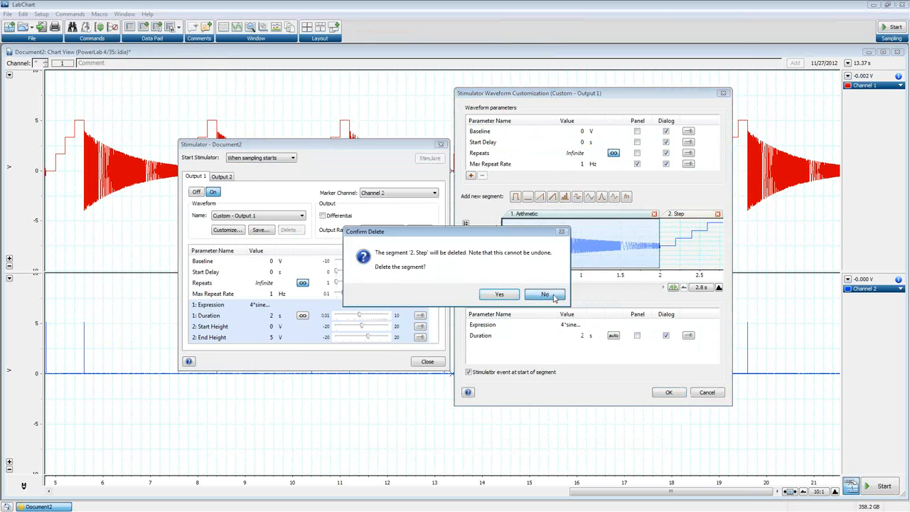
pyautogui.click(718, 214)
pyautogui.click(499, 294)
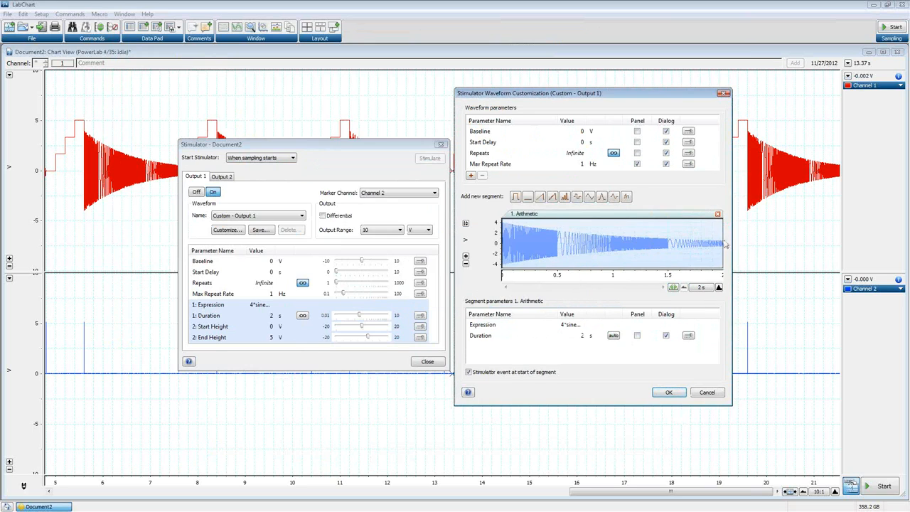
pyautogui.click(718, 215)
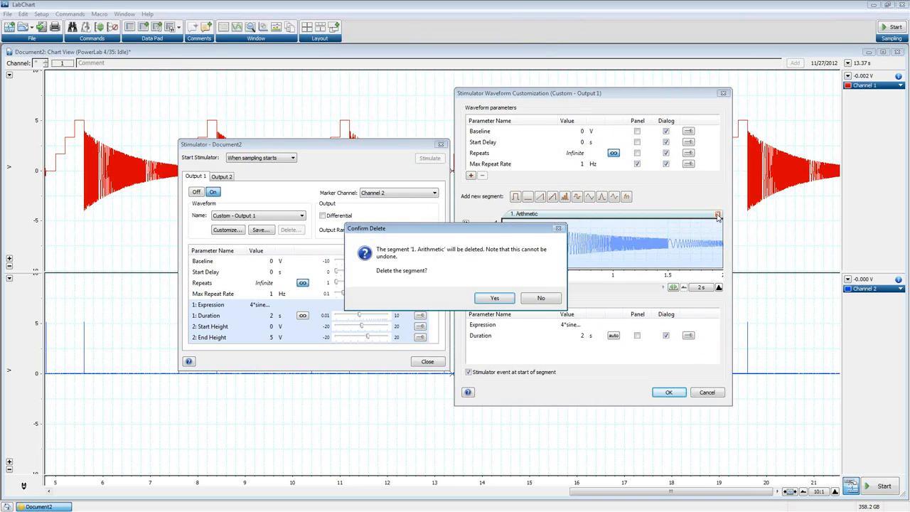
pyautogui.click(505, 299)
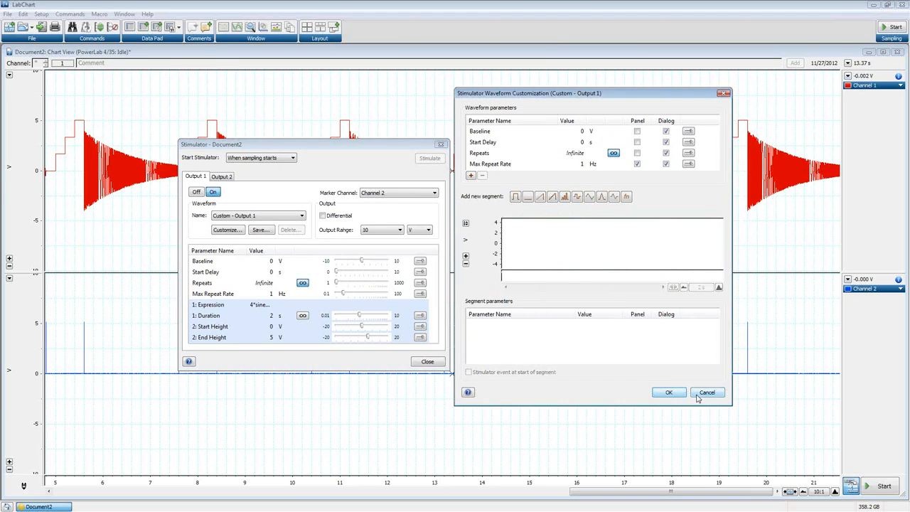
# Cancel the Output 1 customization, and open the SineHalfWave user waveform for customization.
pyautogui.click(671, 393)
pyautogui.click(541, 294)
pyautogui.click(692, 393)
pyautogui.click(242, 215)
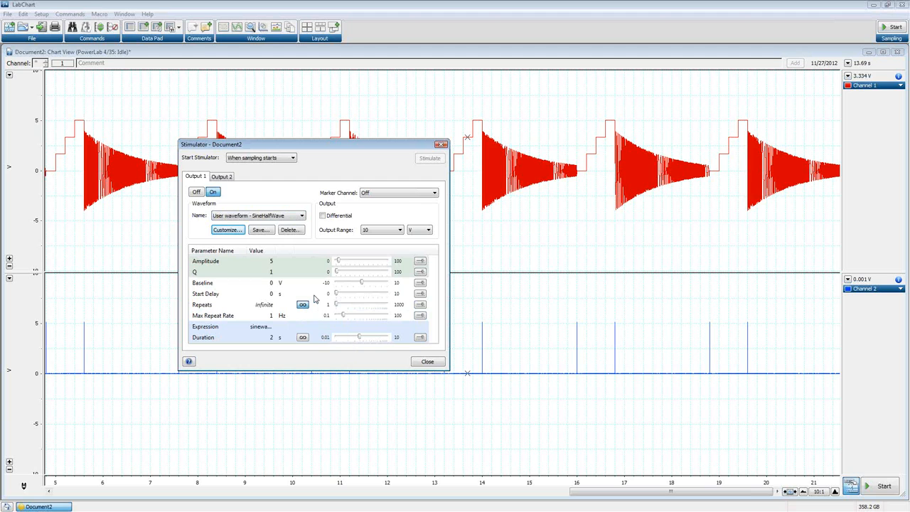
pyautogui.click(228, 229)
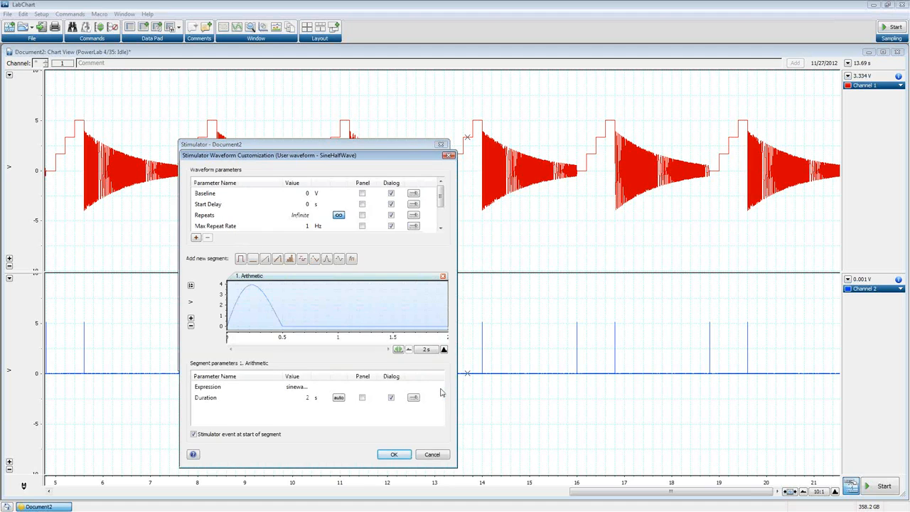
# Change the last sinewave argument in the Arithmetic segment's expression to 2.
pyautogui.click(296, 389)
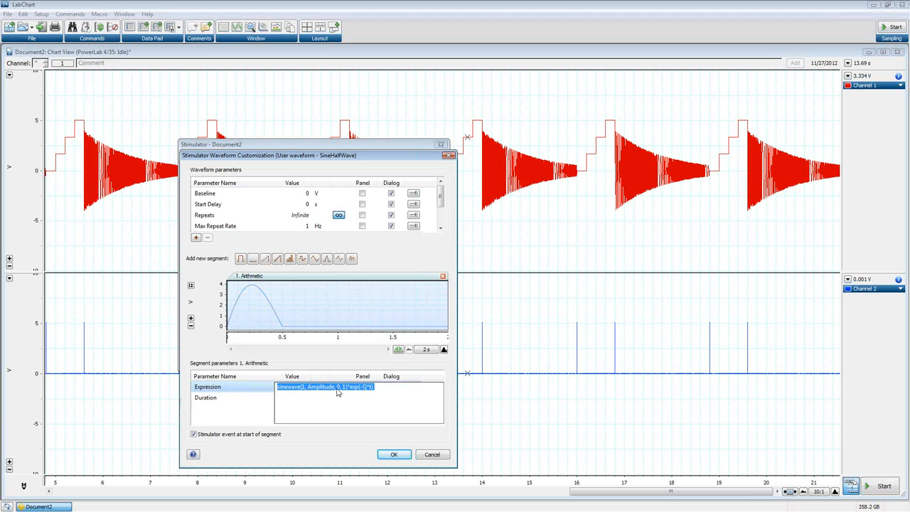
pyautogui.click(344, 392)
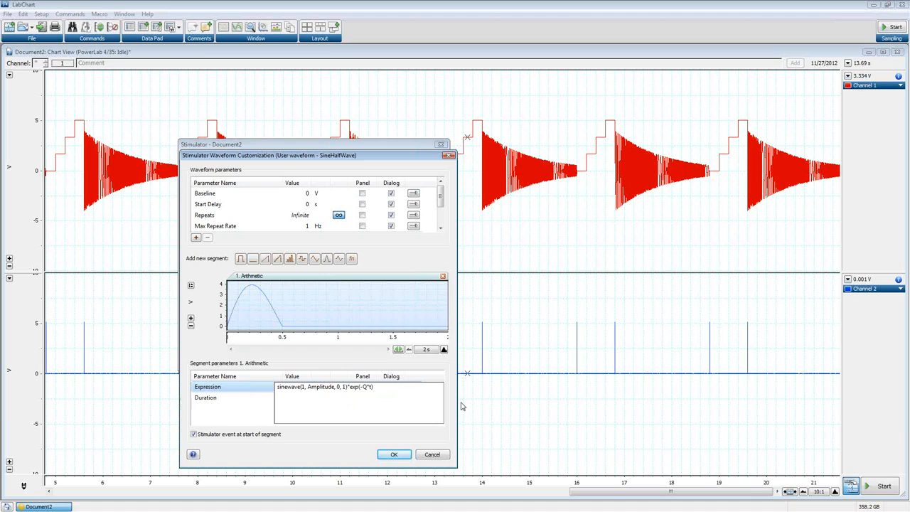
pyautogui.press('BackSpace')
pyautogui.click(241, 400)
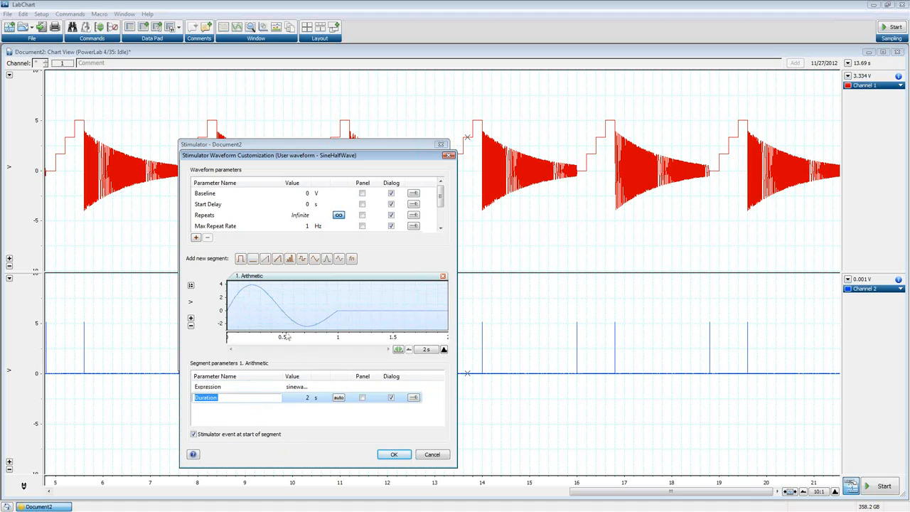
# Change the last sinewave argument in the Arithmetic segment's expression to 3.
pyautogui.click(311, 388)
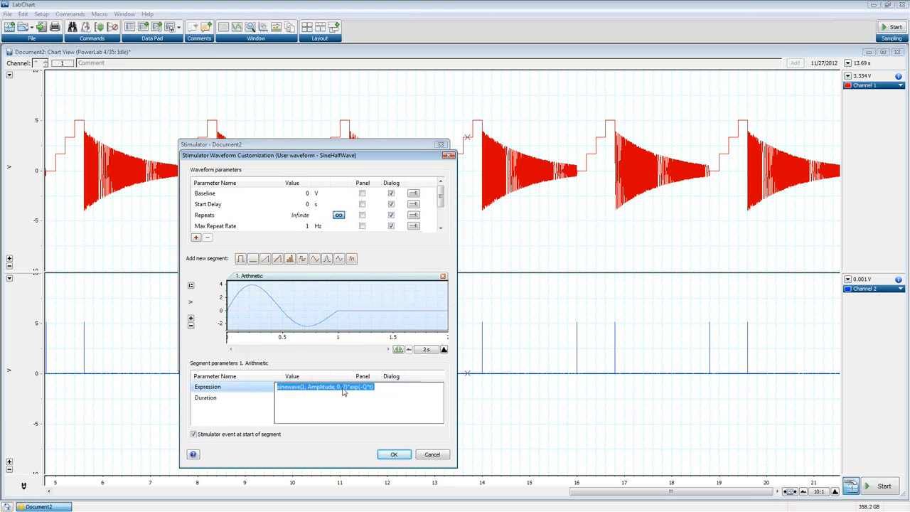
pyautogui.click(342, 388)
pyautogui.press('BackSpace')
pyautogui.write('3')
pyautogui.click(230, 410)
# Change the third sinewave argument in the Arithmetic segment's expression to 1.
pyautogui.click(307, 389)
pyautogui.click(339, 388)
pyautogui.press('BackSpace')
pyautogui.write('1')
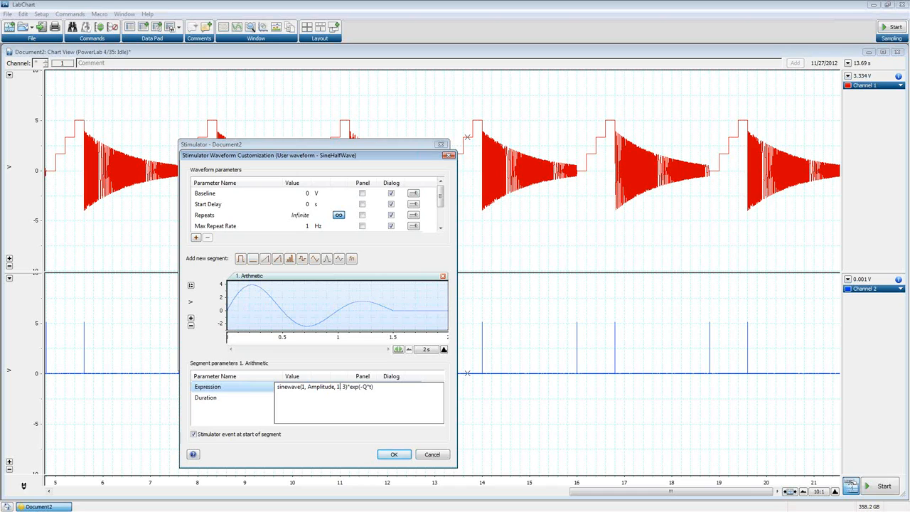
pyautogui.click(257, 400)
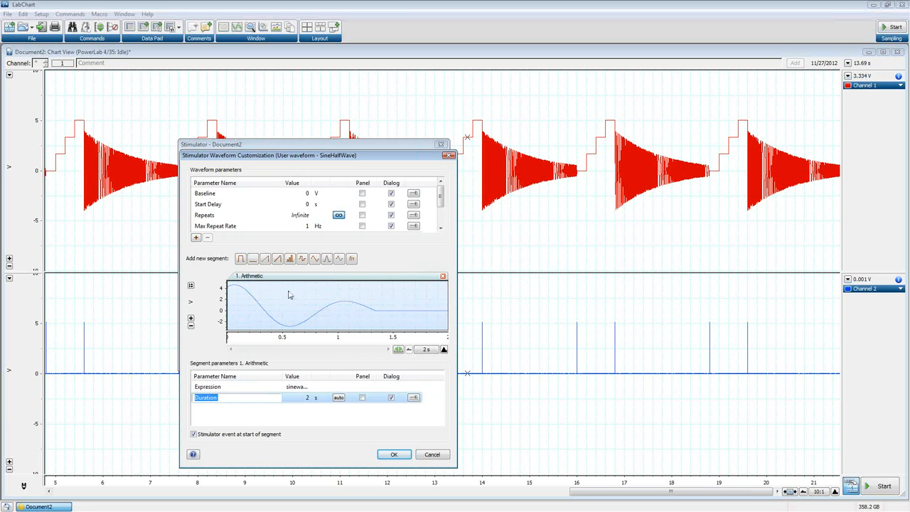
# Set the third sinewave argument in the Arithmetic expression back to 0 and the last one to 1.
pyautogui.click(307, 389)
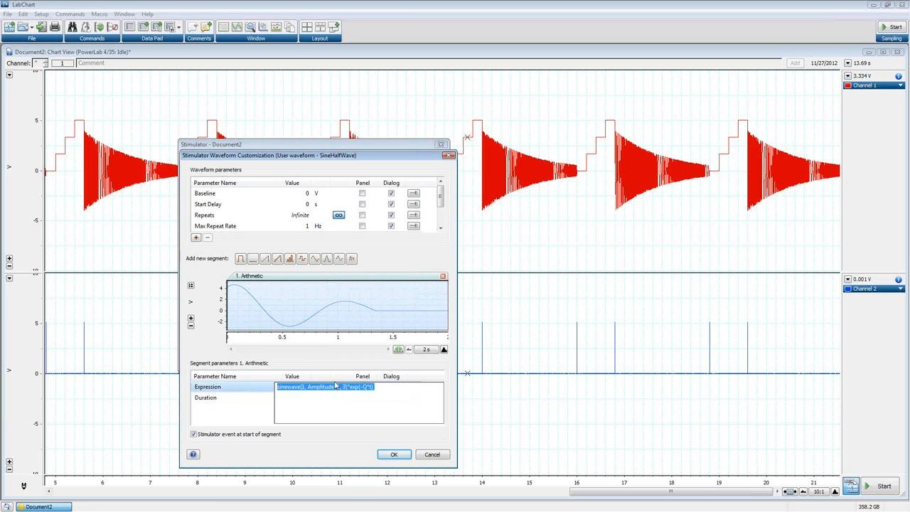
pyautogui.click(338, 388)
pyautogui.press('BackSpace')
pyautogui.write('0,')
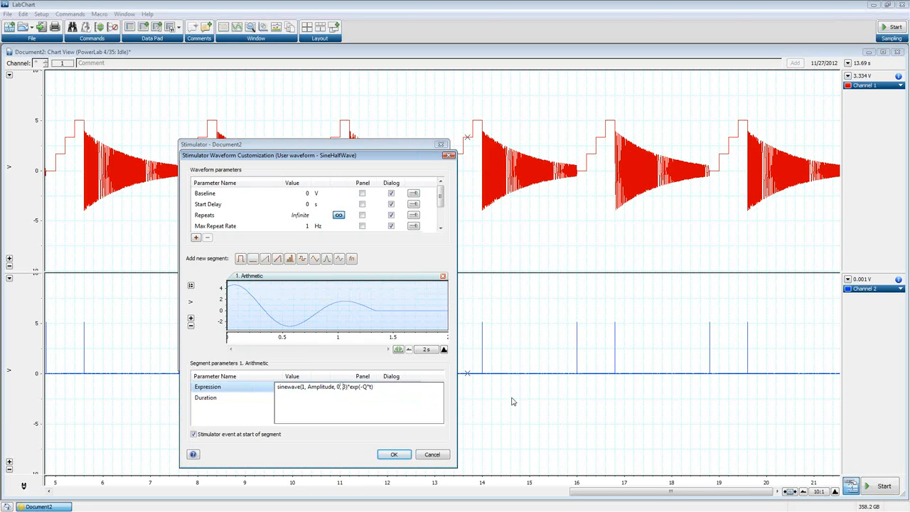
pyautogui.press('Delete')
pyautogui.write('1')
pyautogui.click(266, 394)
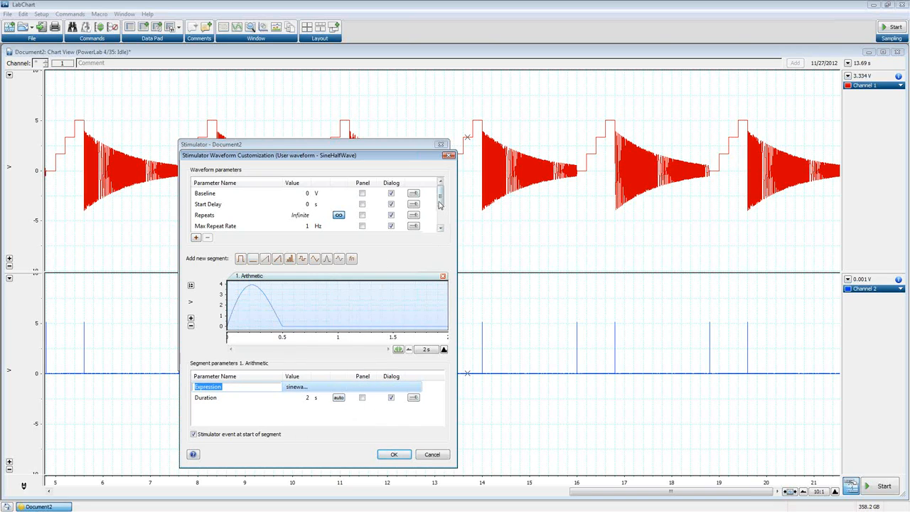
# Examine the custom Amplitude and Q waveform parameters, their use in the Arithmetic expression, and the control settings of Amplitude.
pyautogui.moveTo(441, 197); pyautogui.dragTo(440, 218)
pyautogui.click(211, 217)
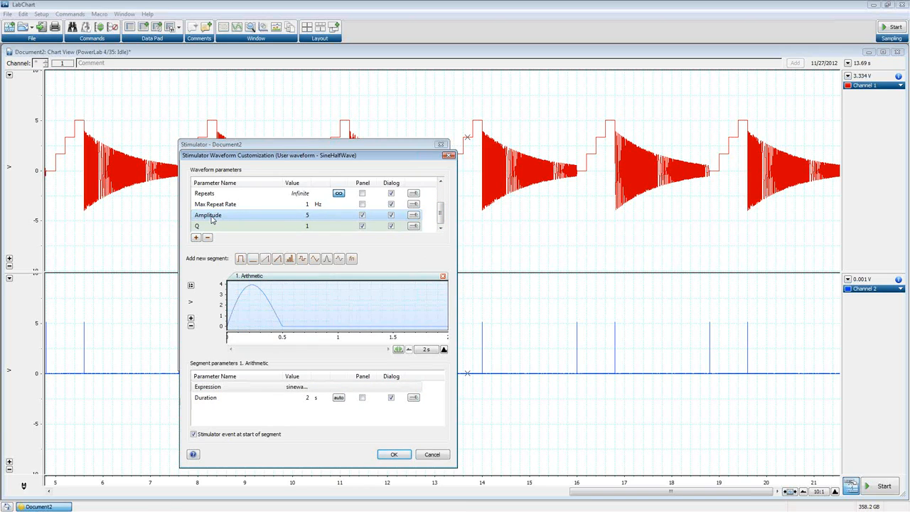
pyautogui.click(324, 389)
pyautogui.click(296, 390)
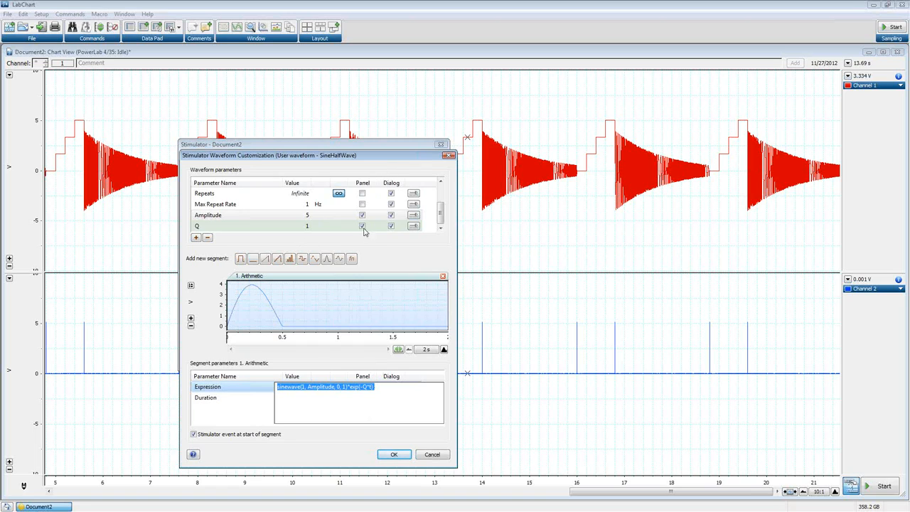
pyautogui.click(414, 214)
pyautogui.click(460, 269)
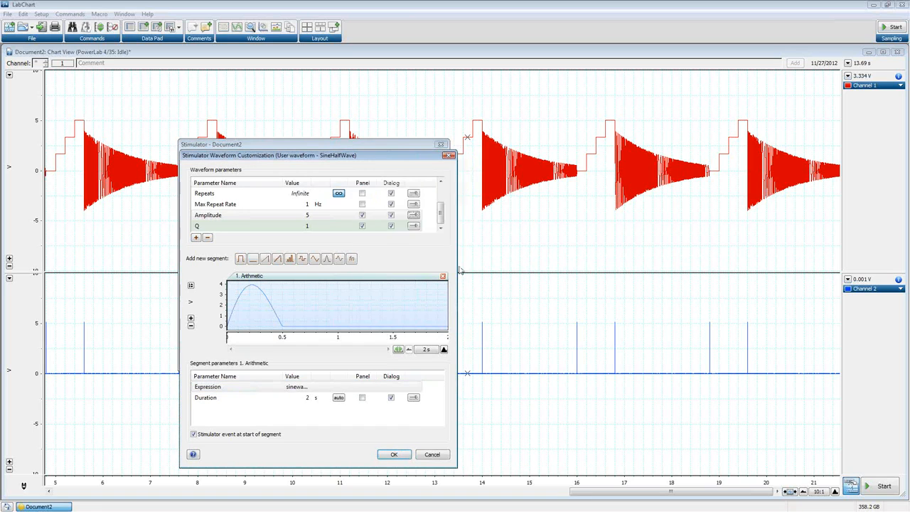
pyautogui.click(222, 226)
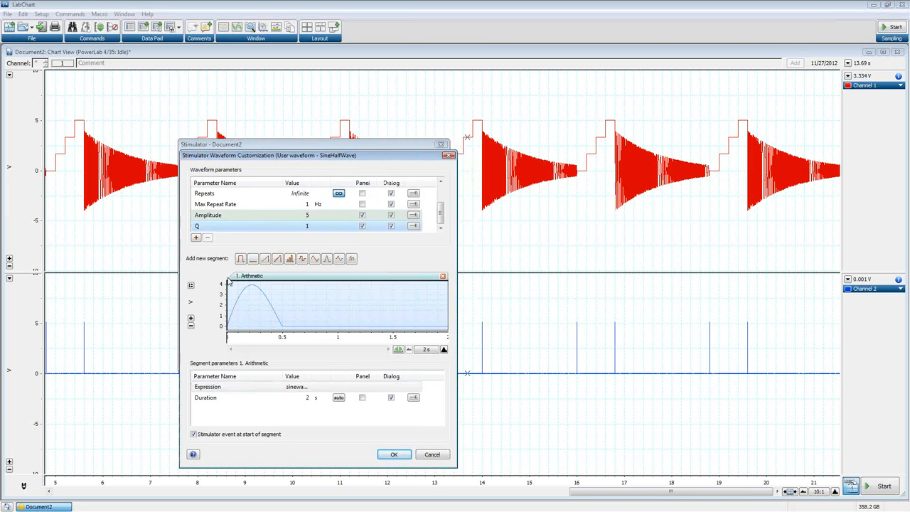
pyautogui.click(223, 214)
pyautogui.click(221, 227)
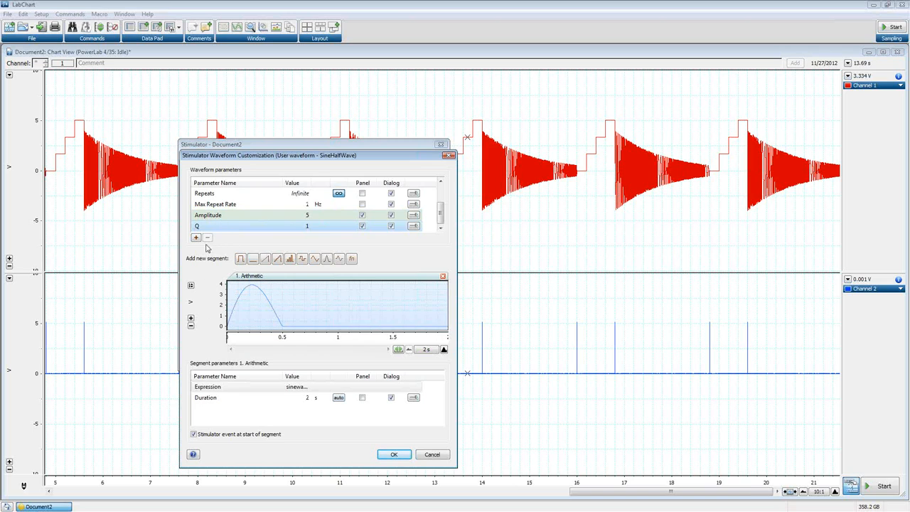
pyautogui.click(217, 215)
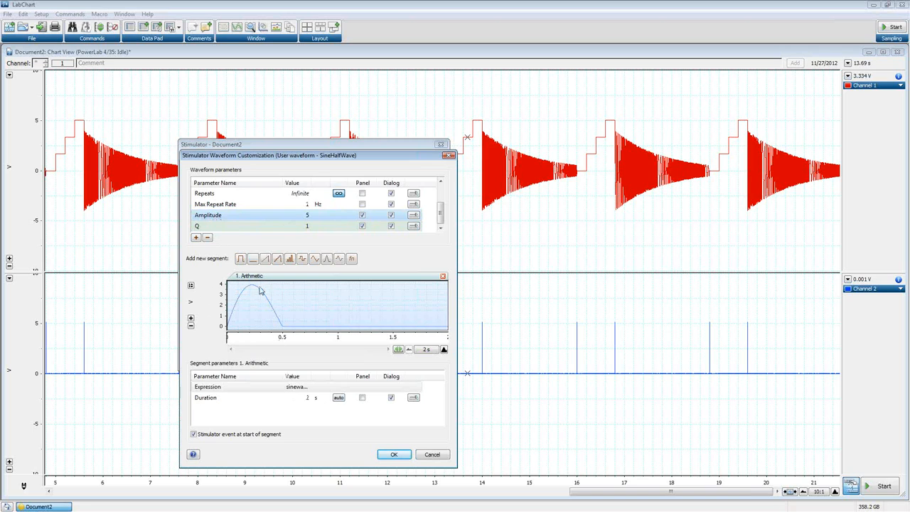
# Add a waveform parameter named Frequency with the value 1.
pyautogui.click(196, 238)
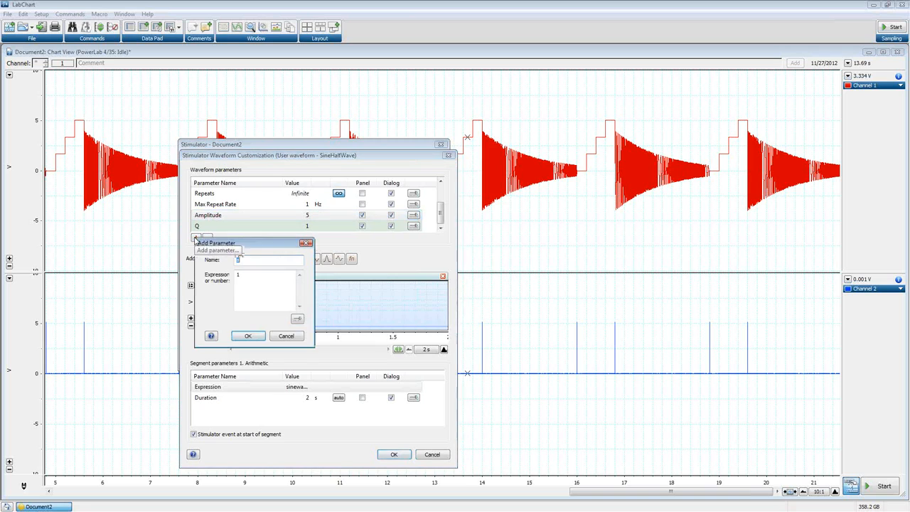
pyautogui.write('Frequency')
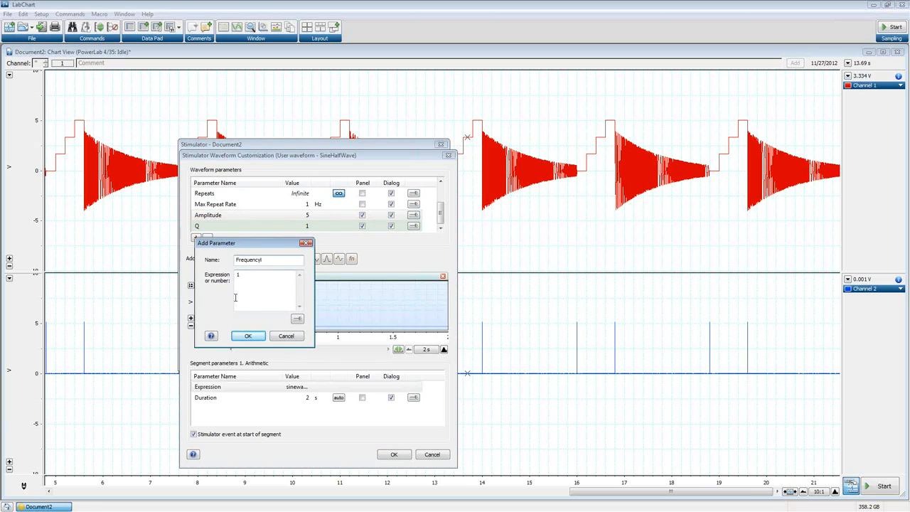
pyautogui.click(248, 336)
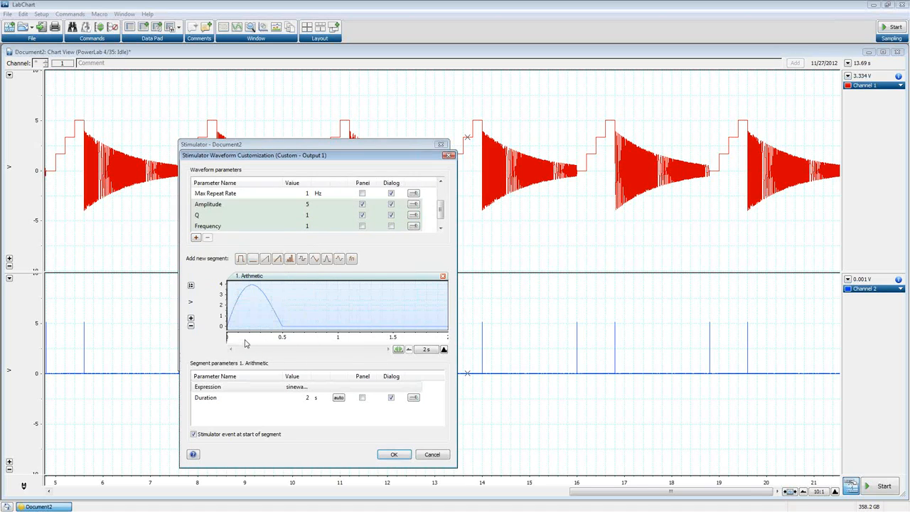
# Use Frequency as the first sinewave argument in the Arithmetic expression, and include the Frequency parameter in the stimulator panel.
pyautogui.click(307, 388)
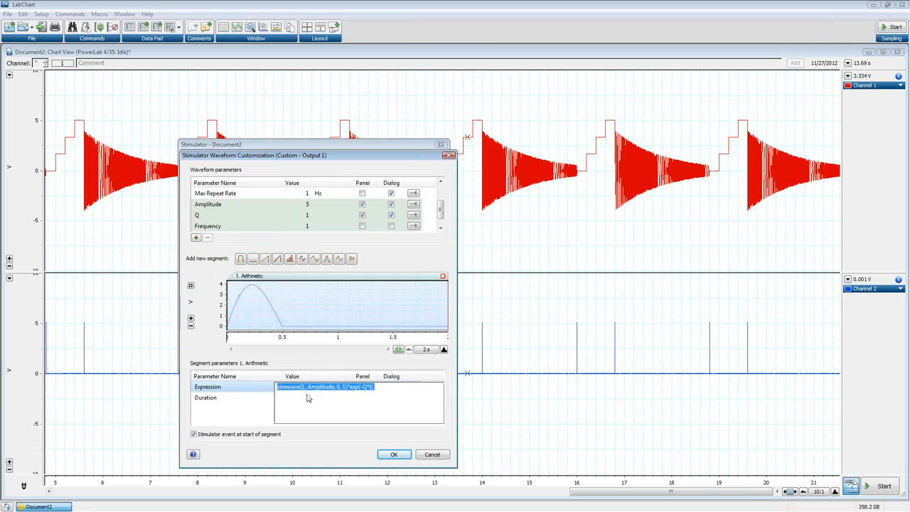
pyautogui.click(307, 390)
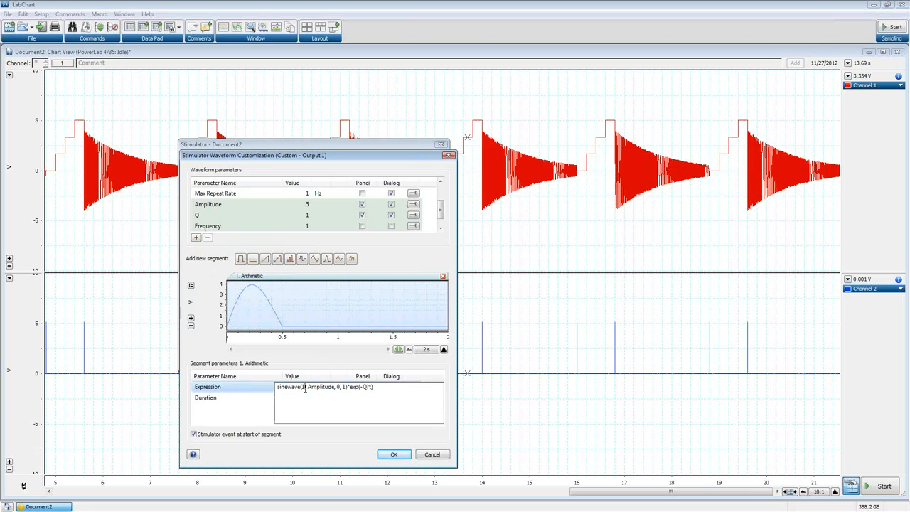
pyautogui.press('BackSpace')
pyautogui.press('BackSpace')
pyautogui.write('frequency')
pyautogui.click(268, 403)
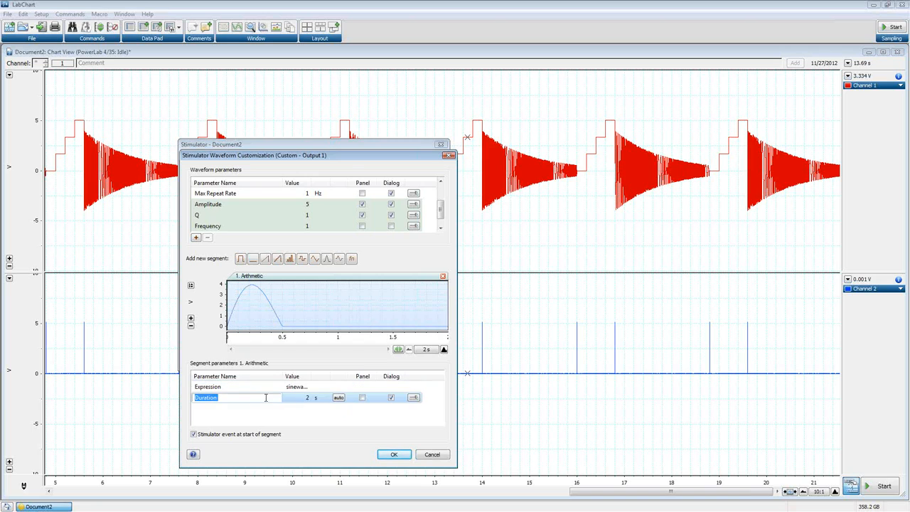
pyautogui.click(304, 391)
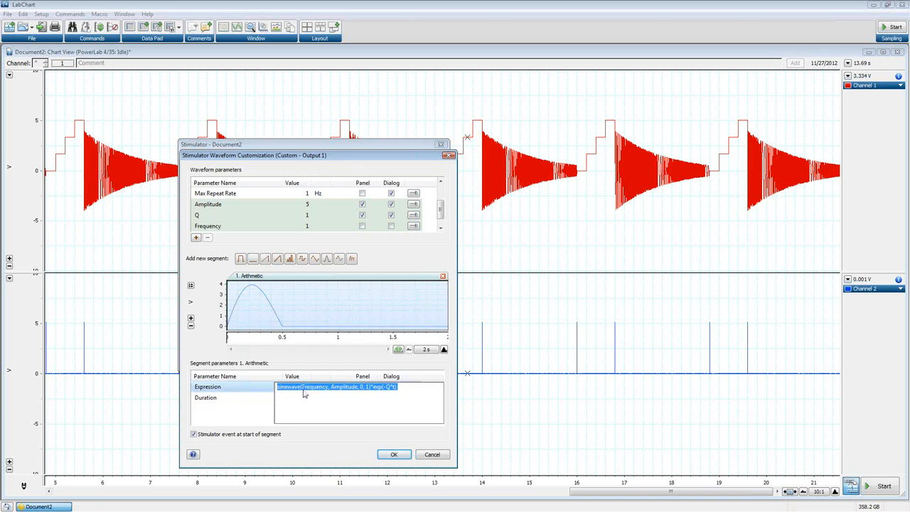
pyautogui.click(361, 226)
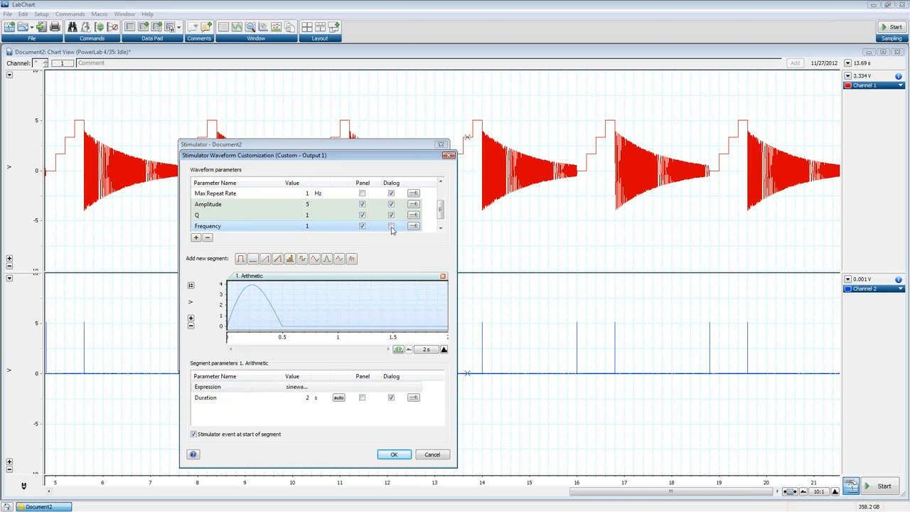
# Move the customization dialog off the Stimulator dialog's parameter list, and delete the Frequency waveform parameter.
pyautogui.moveTo(352, 156); pyautogui.dragTo(675, 150)
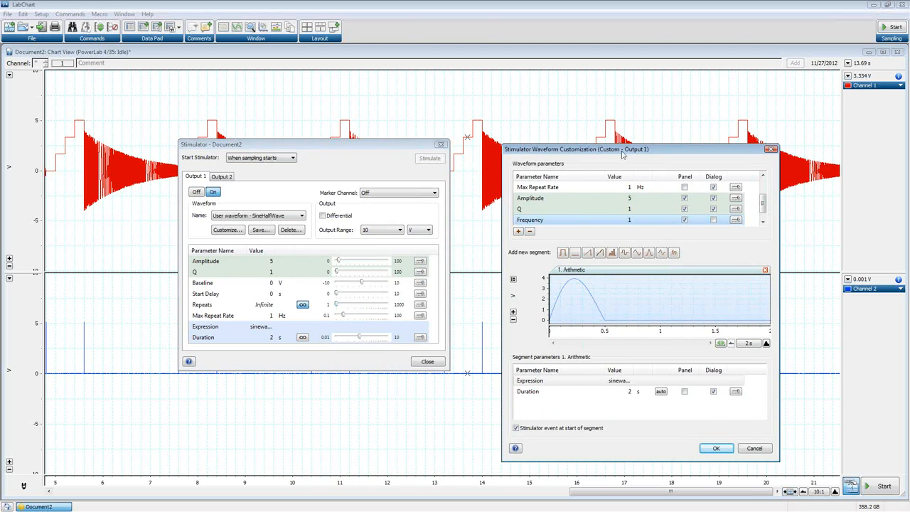
pyautogui.moveTo(622, 154); pyautogui.dragTo(479, 103)
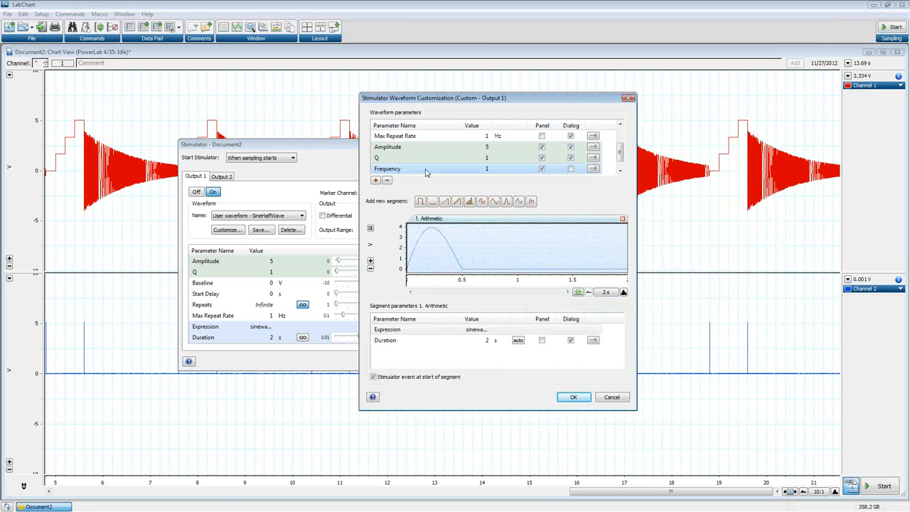
pyautogui.click(387, 180)
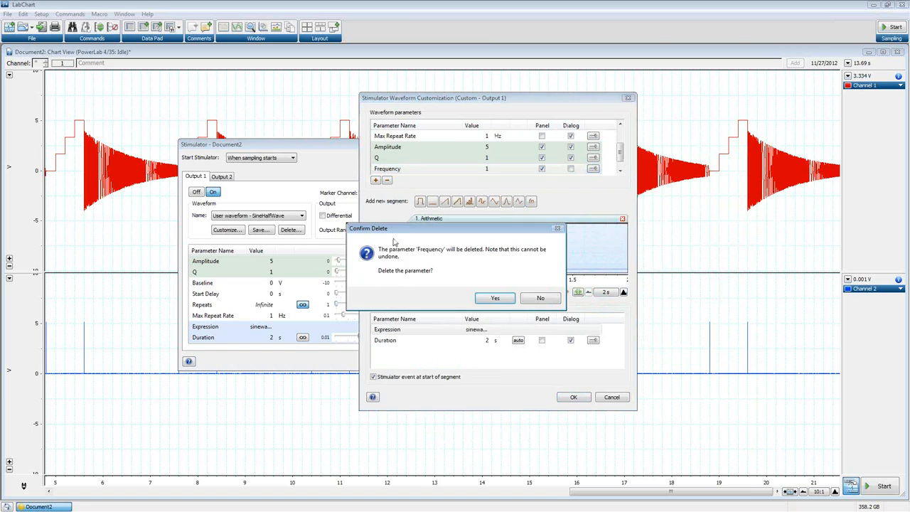
pyautogui.click(496, 299)
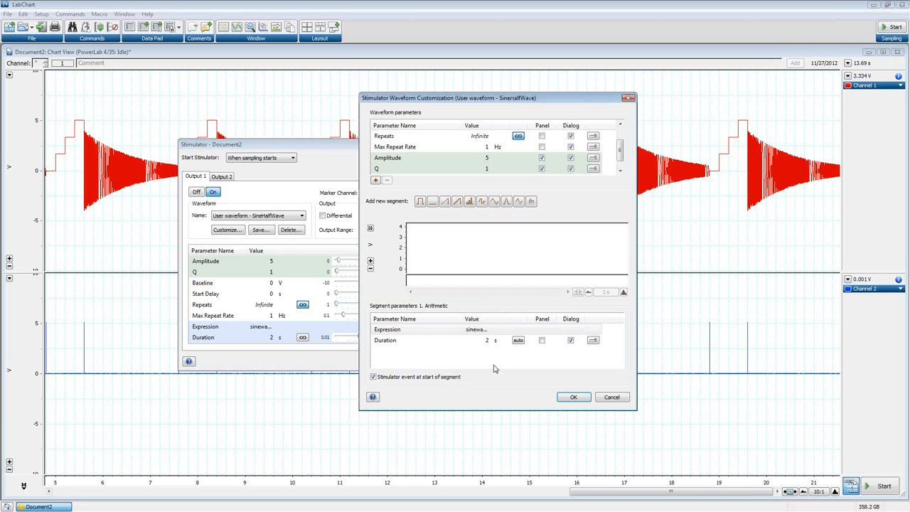
# Highlight Frequency in the Arithmetic expression, and try to add a new waveform parameter.
pyautogui.click(476, 330)
pyautogui.click(491, 332)
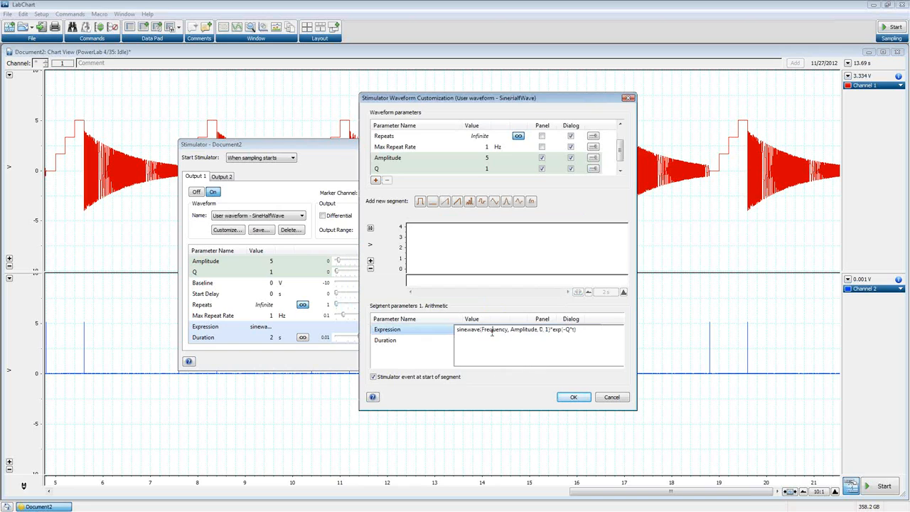
pyautogui.moveTo(482, 329); pyautogui.dragTo(500, 332)
pyautogui.click(377, 181)
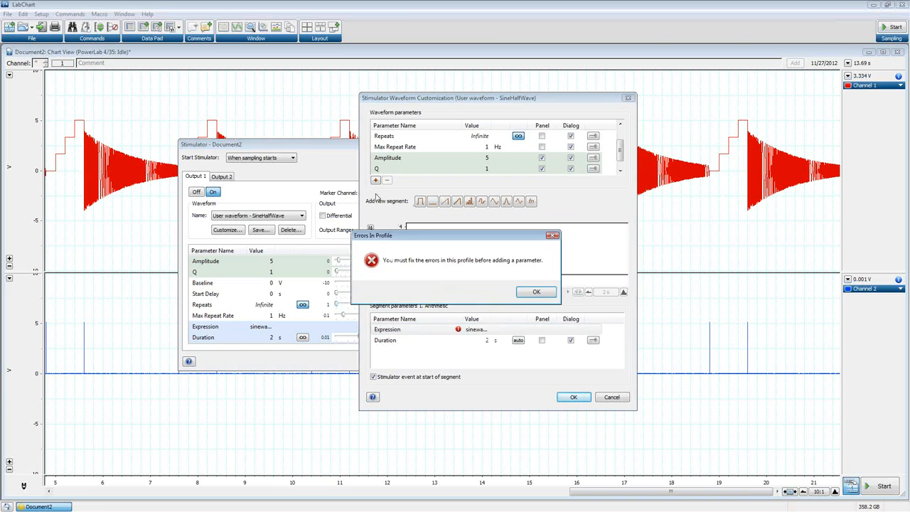
pyautogui.click(537, 295)
# Replace Frequency with 1 in the Arithmetic segment's expression so it reads sinewave(1, Amplitude, 0, 1)*exp(-Q*t).
pyautogui.moveTo(456, 333)
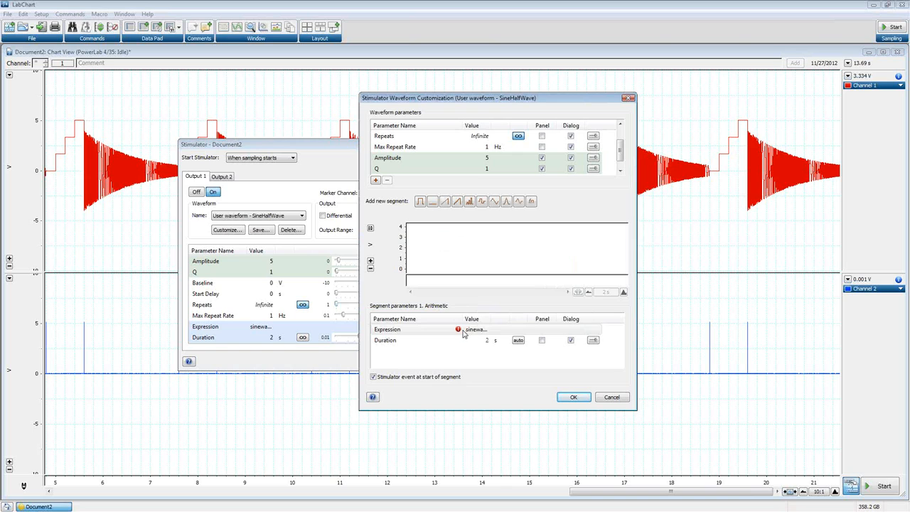
pyautogui.click(495, 331)
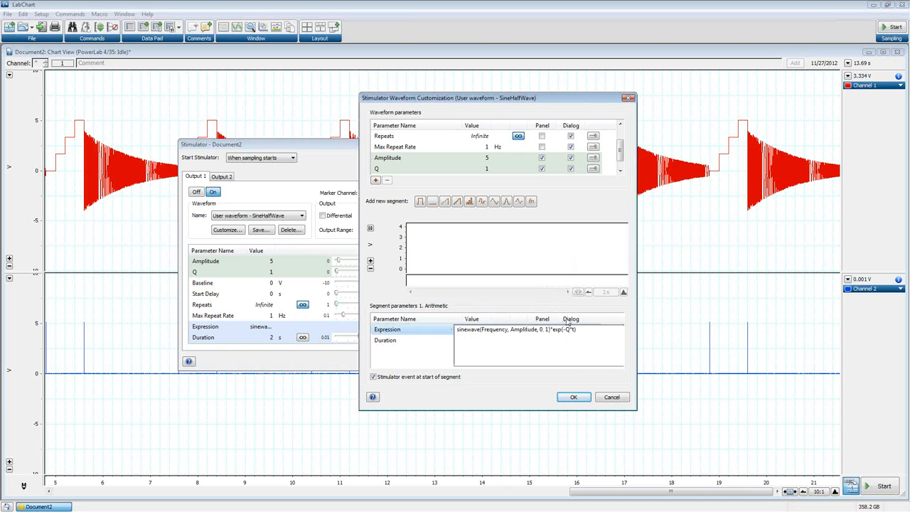
pyautogui.press('Delete')
pyautogui.press('Delete')
pyautogui.press('Delete')
pyautogui.press('Delete')
pyautogui.press('Delete')
pyautogui.press('Delete')
pyautogui.press('BackSpace')
pyautogui.press('BackSpace')
pyautogui.press('BackSpace')
pyautogui.press('BackSpace')
pyautogui.write('1,')
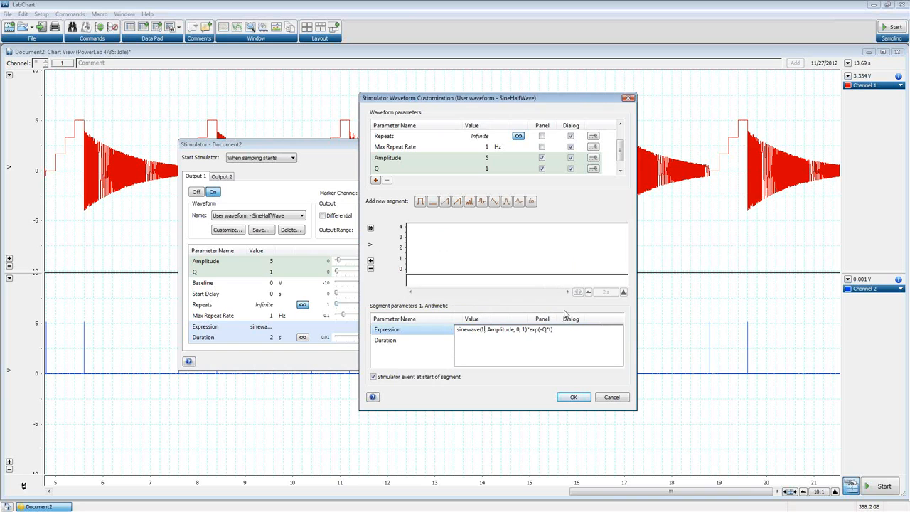
pyautogui.click(424, 345)
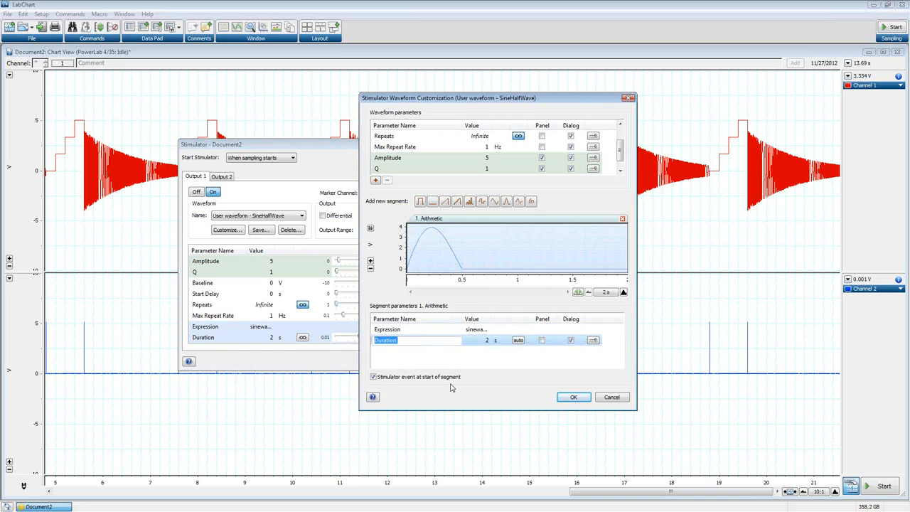
# Add a waveform parameter named Frequency with value 1, and include it in the stimulator panel.
pyautogui.click(375, 180)
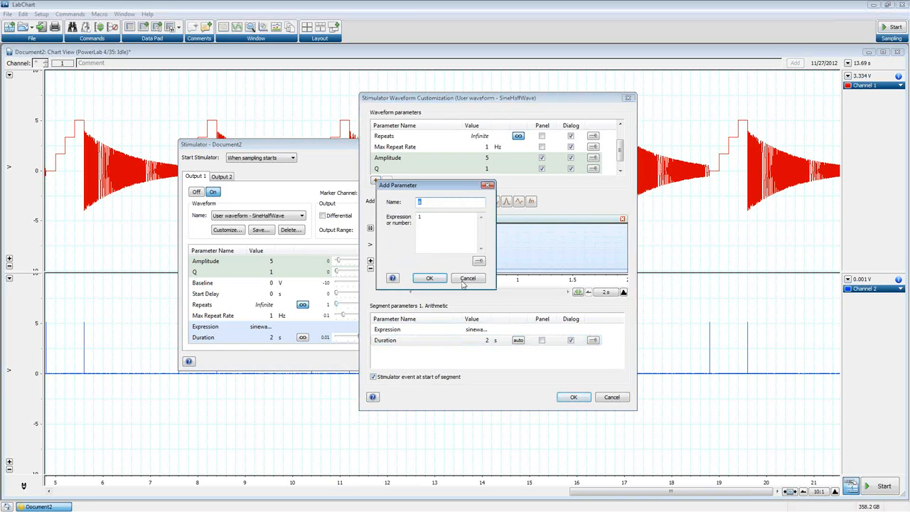
pyautogui.write('Frequency')
pyautogui.click(429, 278)
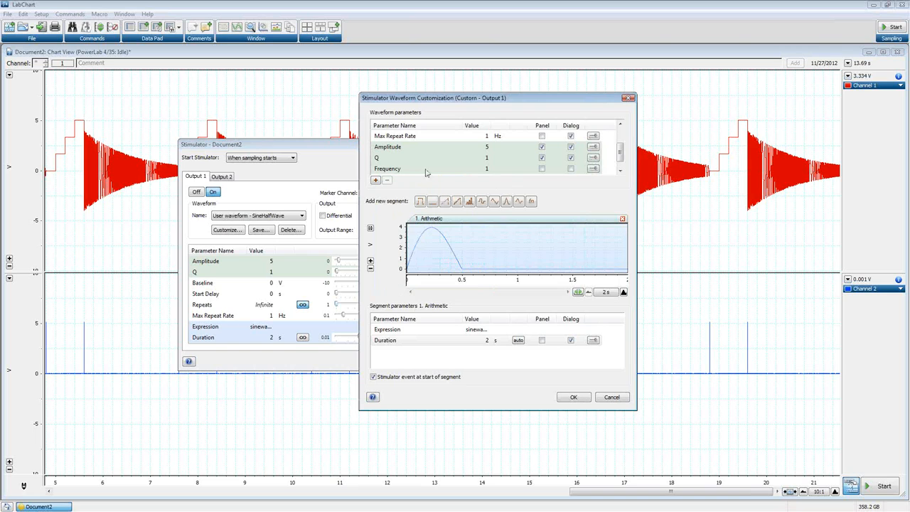
pyautogui.click(541, 170)
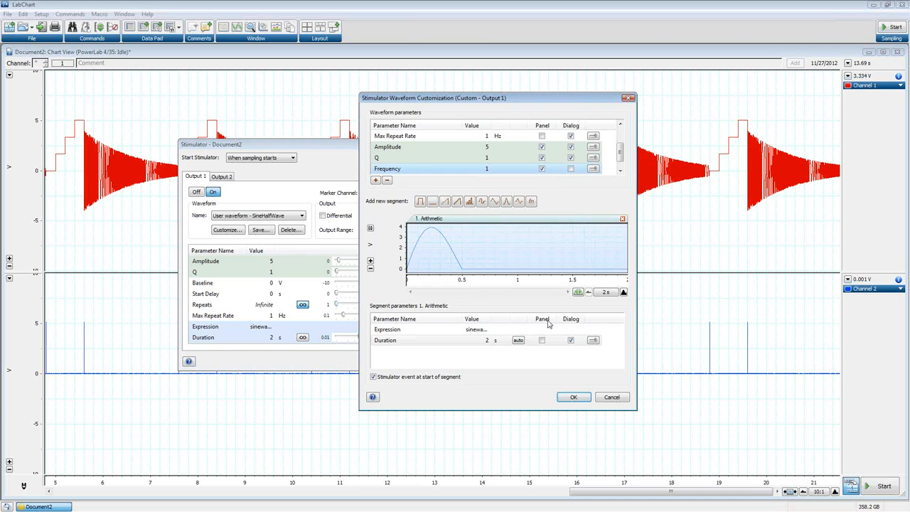
# Replace the 1 in the Arithmetic segment's expression with Frequency so it reads sinewave(Frequency, Amplitude, 0, 1)*exp(-Q*t).
pyautogui.click(487, 330)
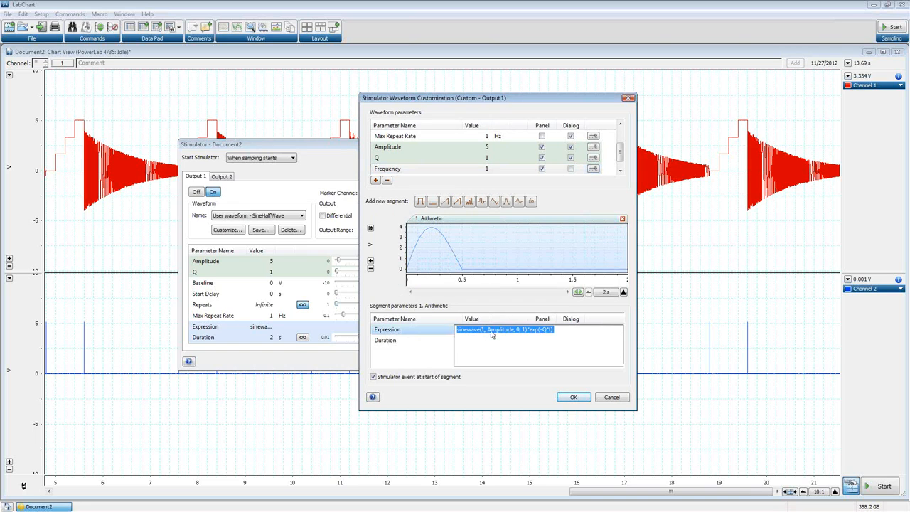
pyautogui.click(485, 330)
pyautogui.press('BackSpace')
pyautogui.press('BackSpace')
pyautogui.write('Frequency')
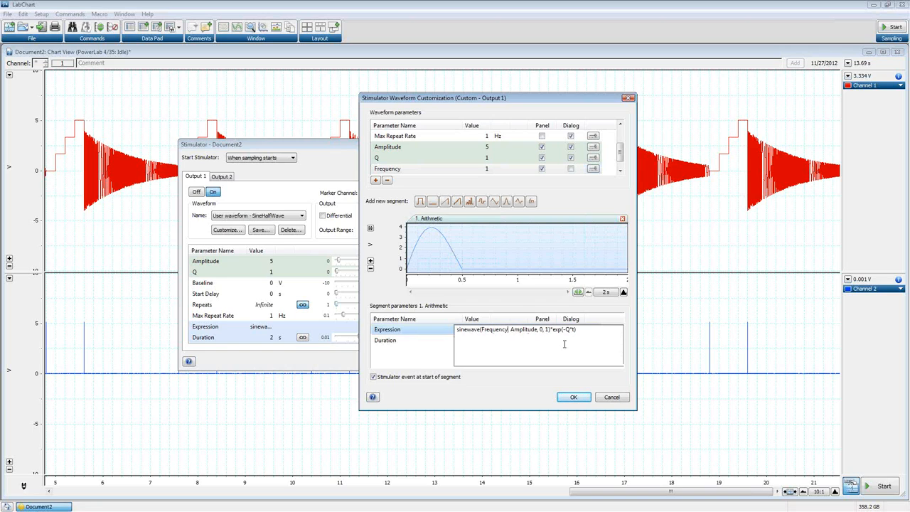
pyautogui.click(448, 332)
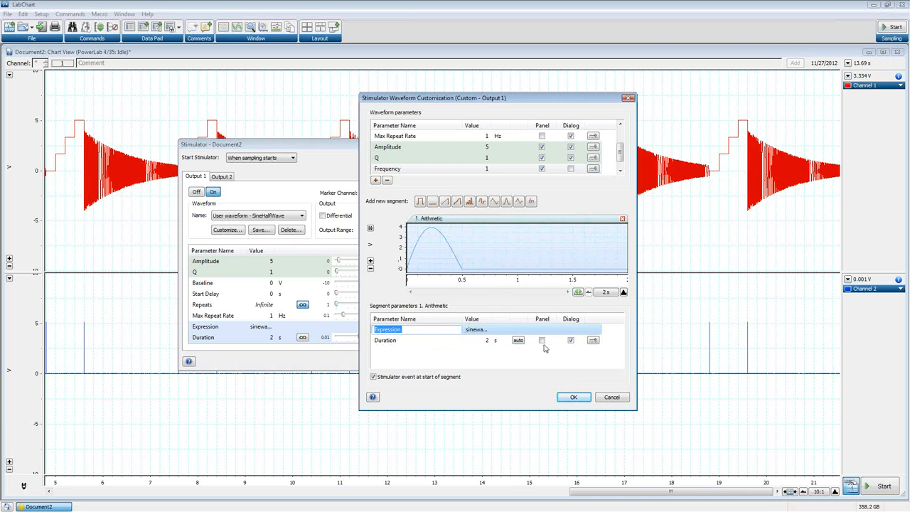
# Add a Delay segment after the Arithmetic segment, and delete it.
pyautogui.click(433, 204)
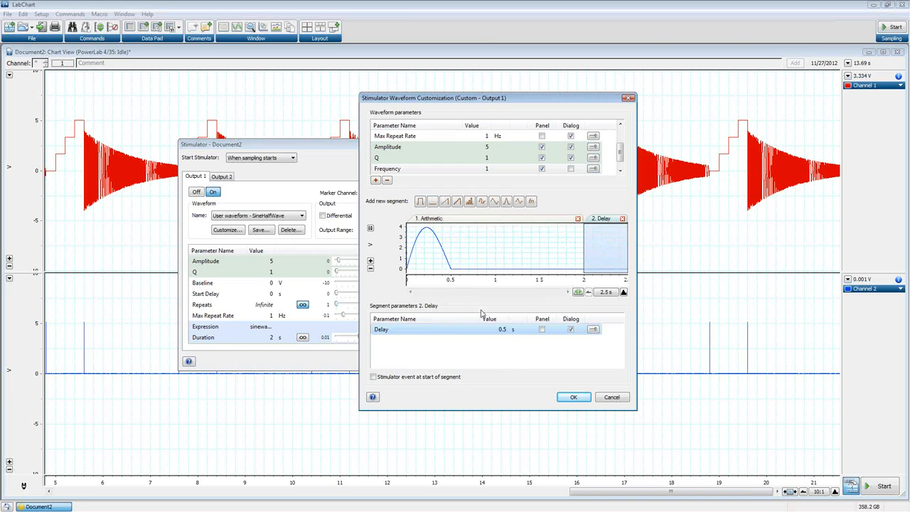
pyautogui.click(622, 218)
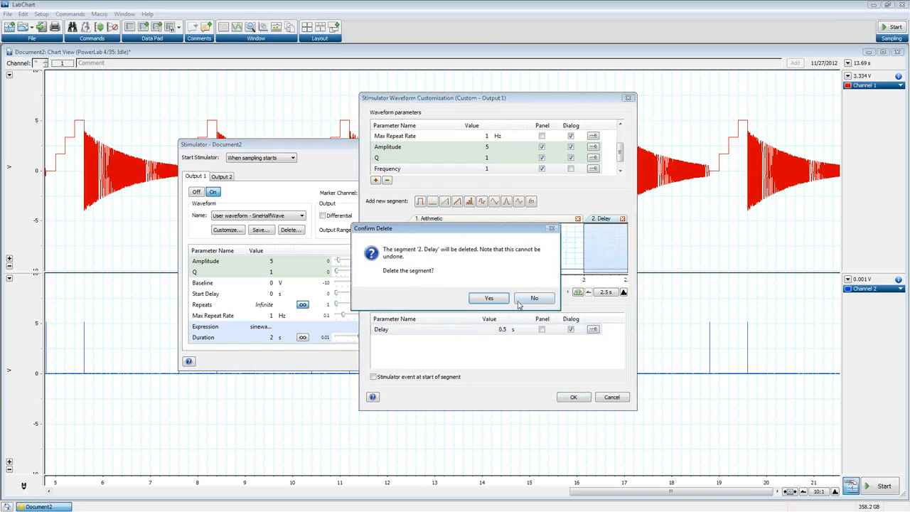
pyautogui.click(489, 299)
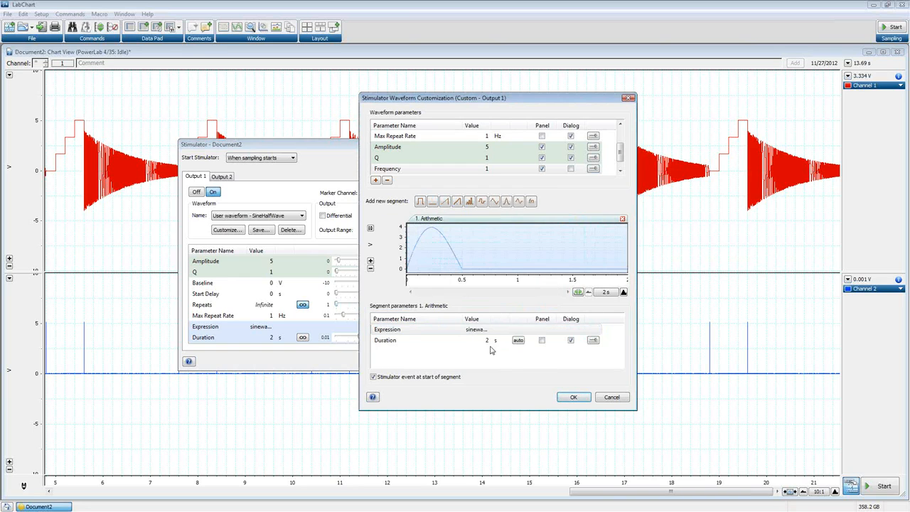
# Set the Arithmetic segment's duration to 3 s, and toggle its stimulator event at segment start off and back on.
pyautogui.click(486, 342)
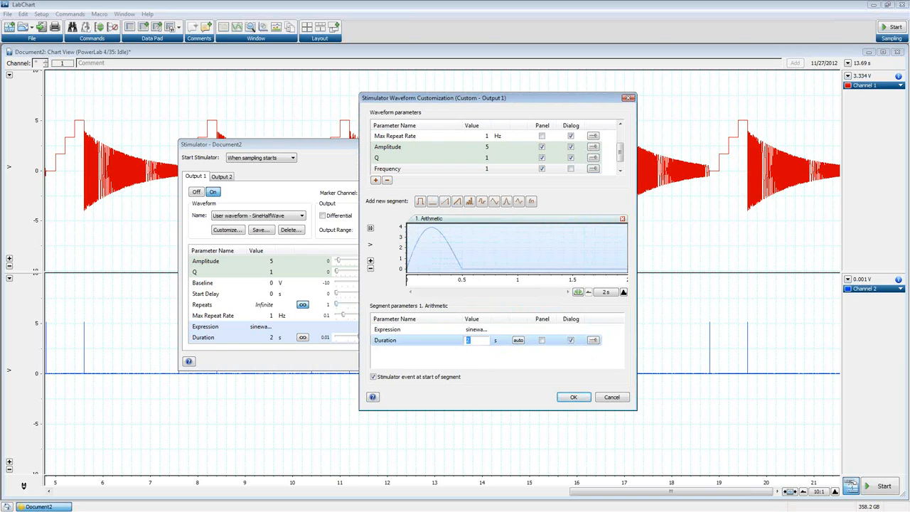
pyautogui.click(491, 358)
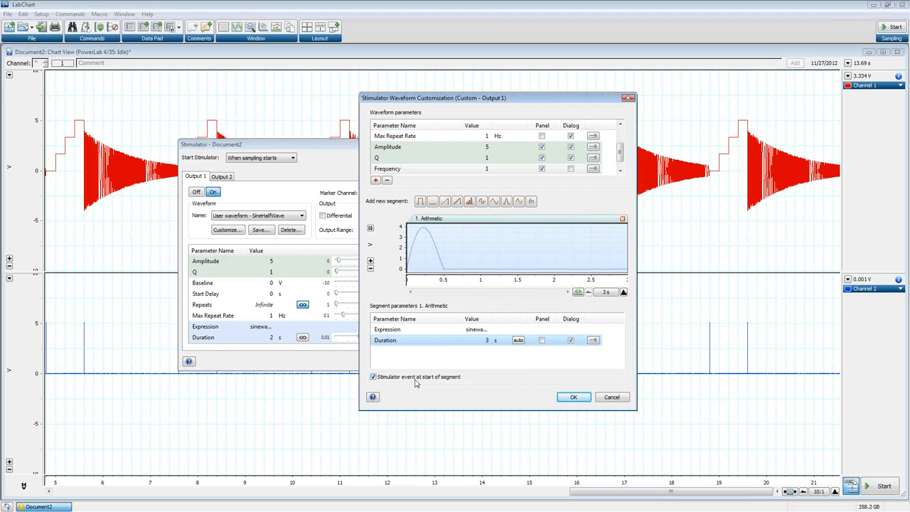
pyautogui.click(373, 376)
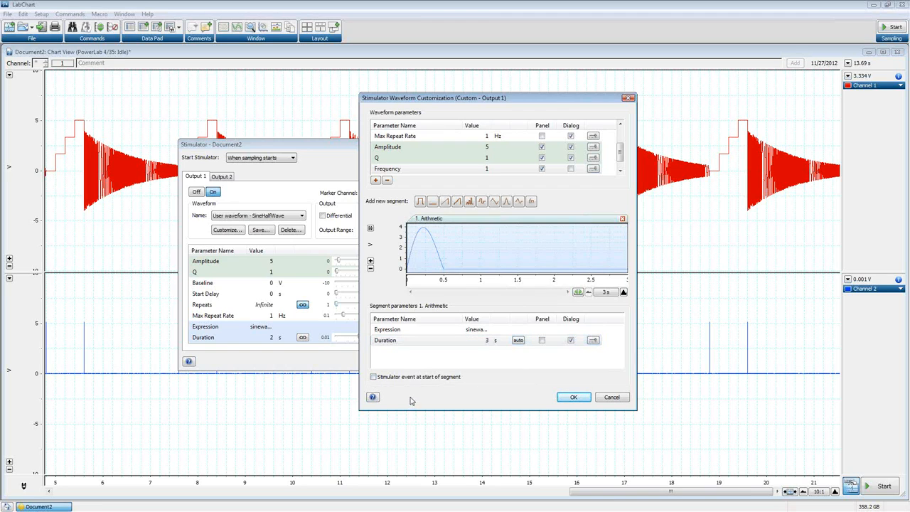
pyautogui.click(373, 378)
pyautogui.click(373, 378)
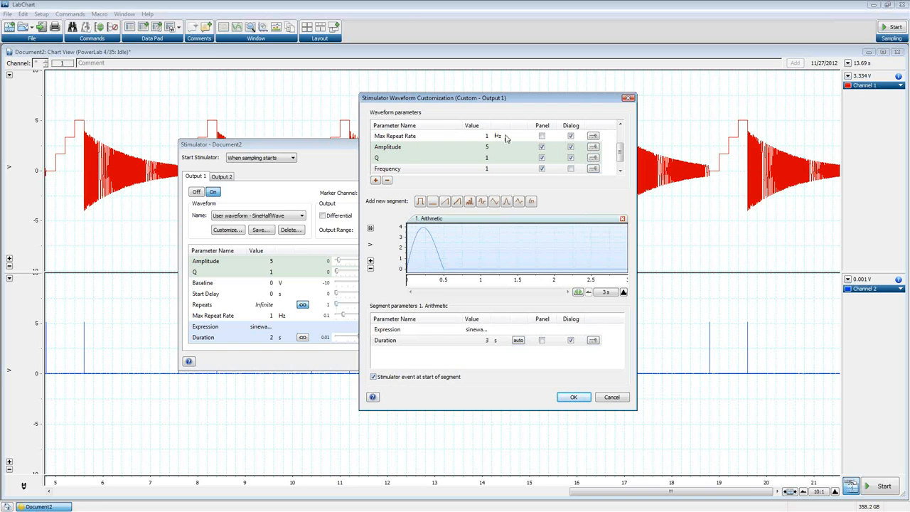
# Add a Step segment to compare its stimulator event setting with the Arithmetic segment's, and delete the Step segment.
pyautogui.click(457, 201)
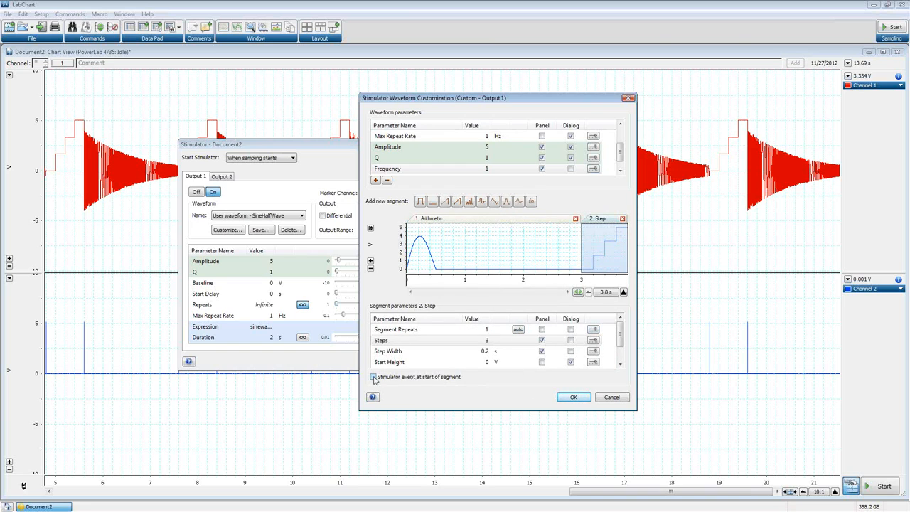
pyautogui.click(448, 231)
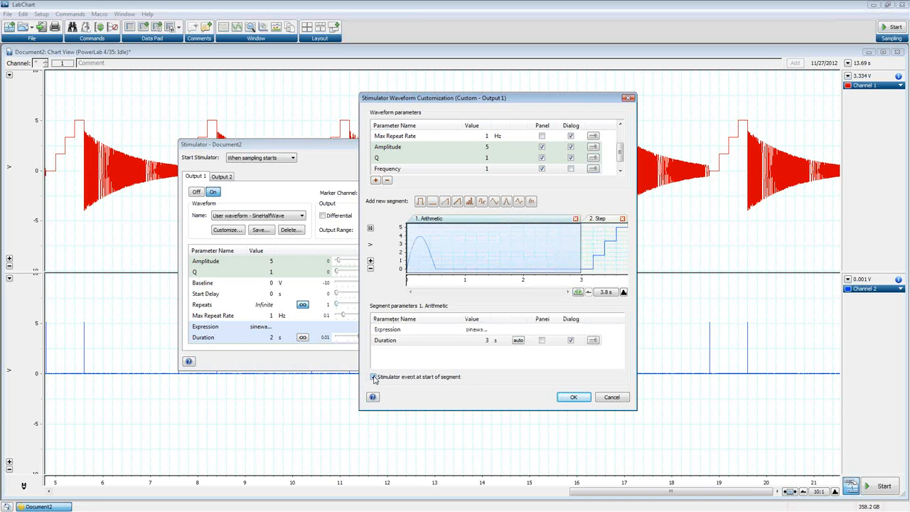
pyautogui.click(622, 218)
pyautogui.click(501, 294)
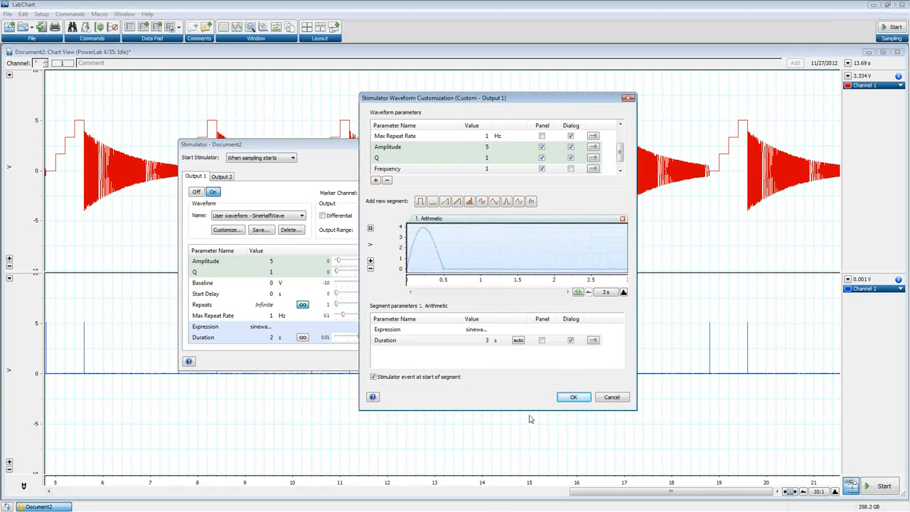
# Accept the customized waveform, and save it as a new user waveform named NewSineHalfWave.
pyautogui.click(580, 399)
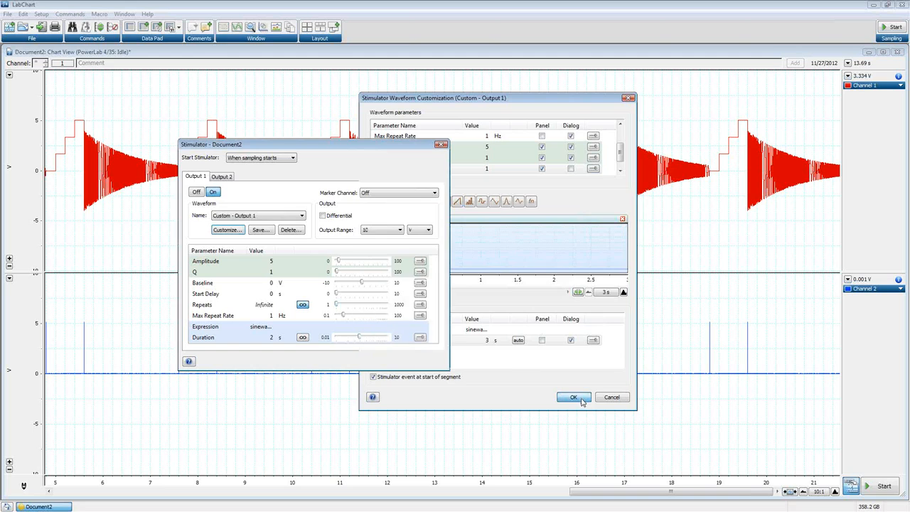
pyautogui.click(260, 230)
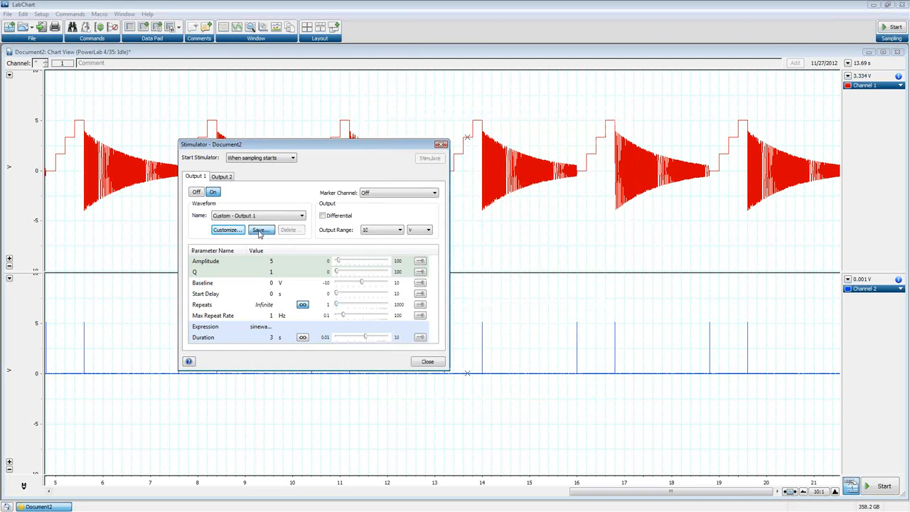
pyautogui.click(187, 262)
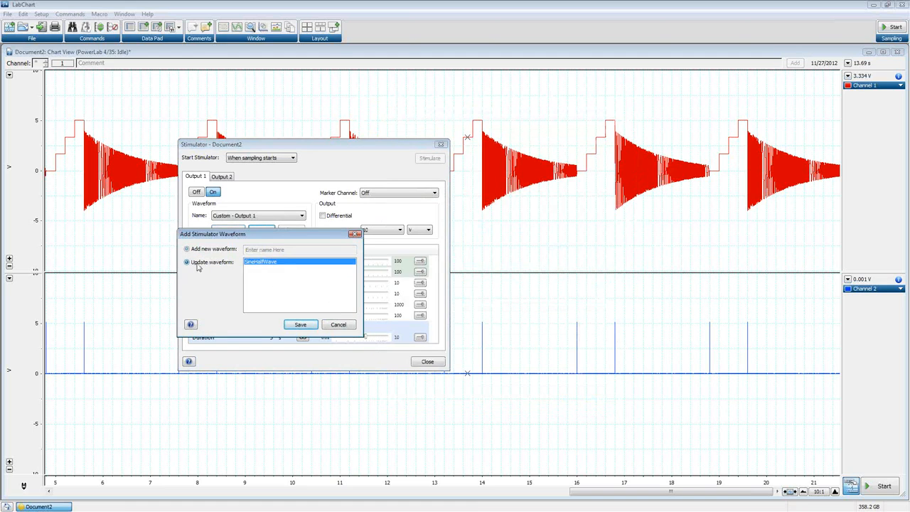
pyautogui.click(213, 249)
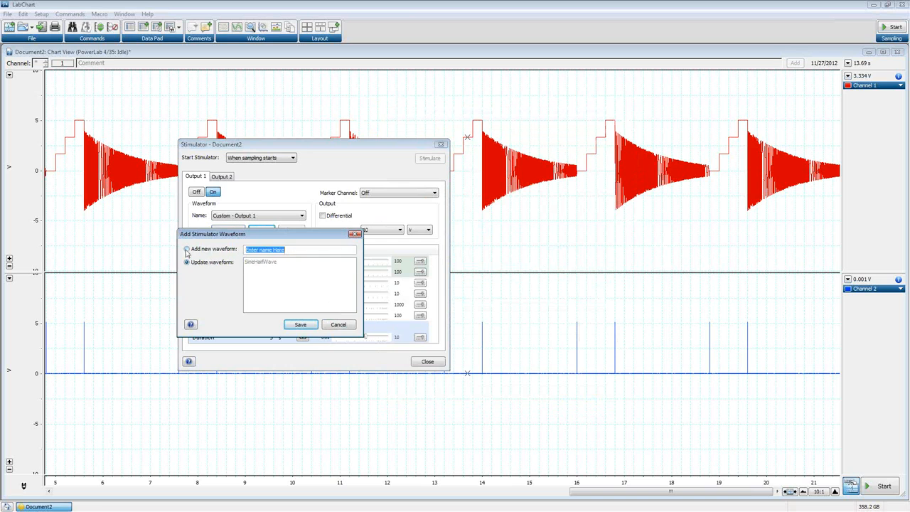
pyautogui.write('NewSineHalfW')
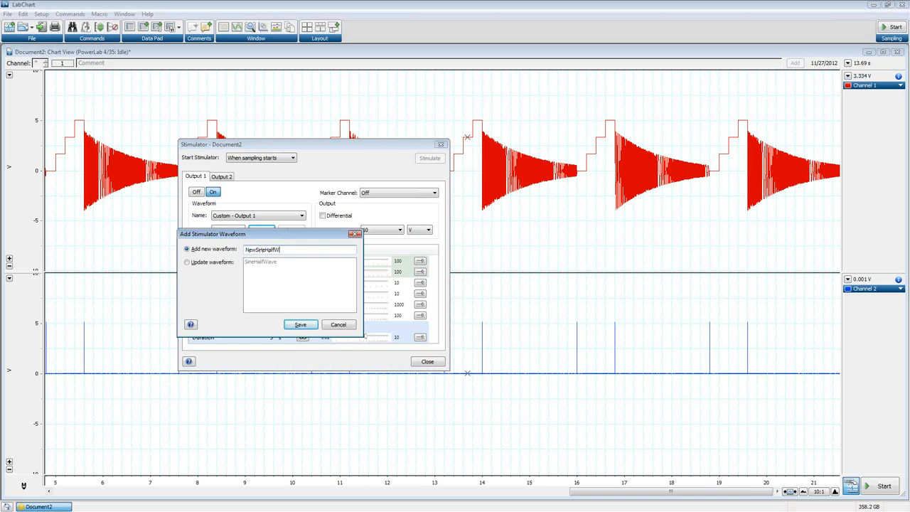
pyautogui.click(301, 325)
# Switch Output 1 to the SineHalfWave user waveform and back to NewSineHalfWave, and close the Stimulator dialog.
pyautogui.click(279, 215)
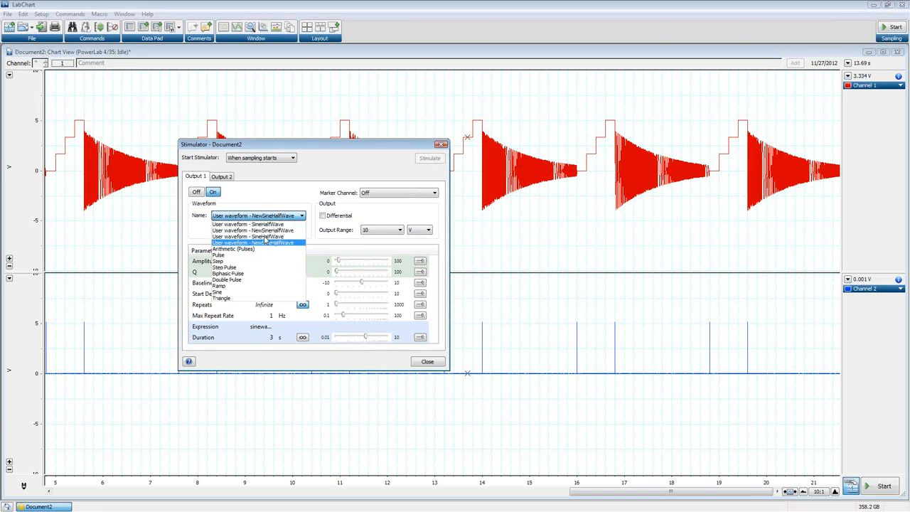
pyautogui.click(268, 231)
pyautogui.click(268, 216)
pyautogui.click(265, 237)
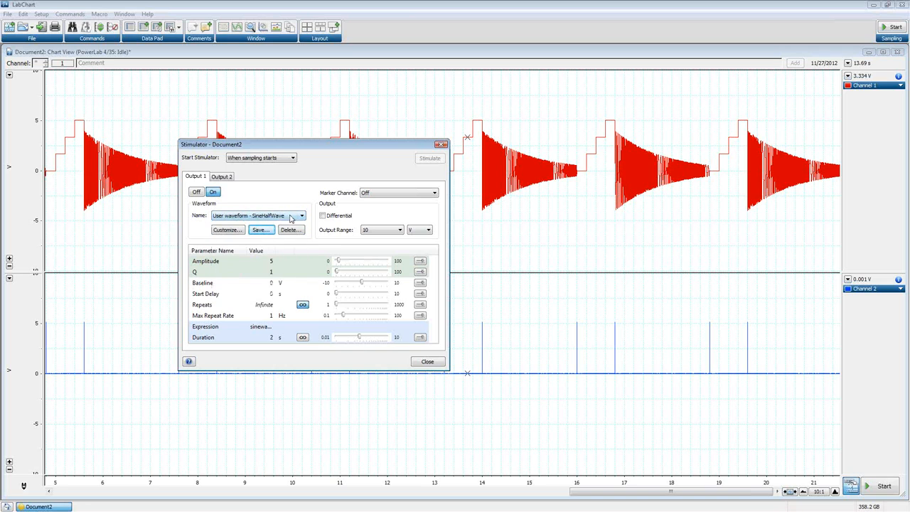
pyautogui.click(293, 218)
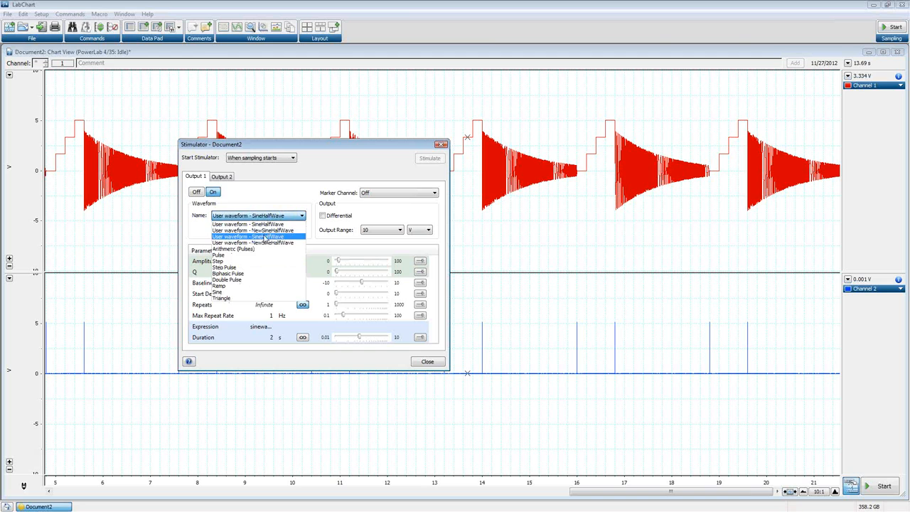
pyautogui.click(265, 243)
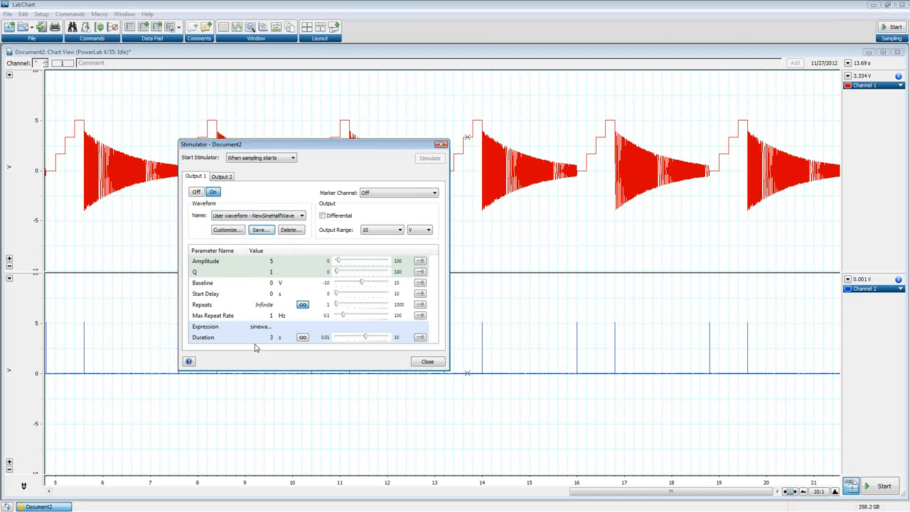
pyautogui.click(427, 361)
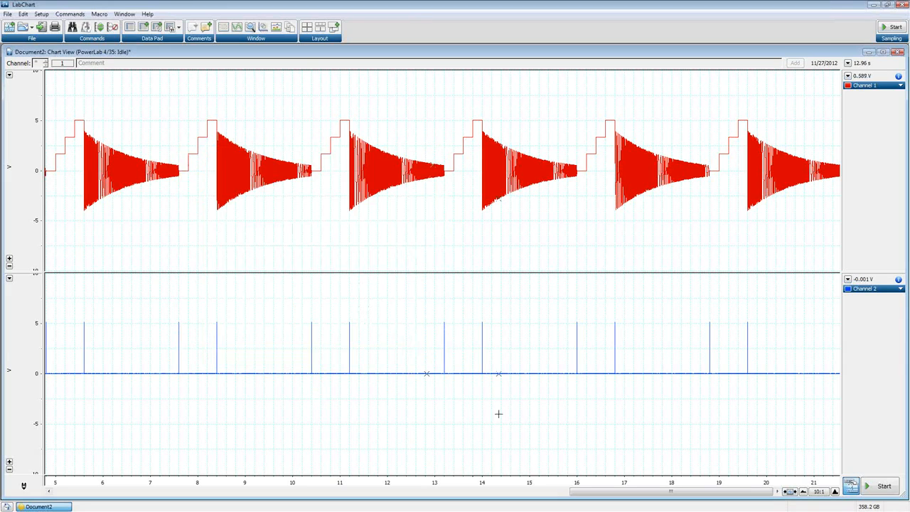
# Open the stimulator panel, and place it over the earlier part of the Channel 1 trace.
pyautogui.click(44, 14)
pyautogui.click(85, 119)
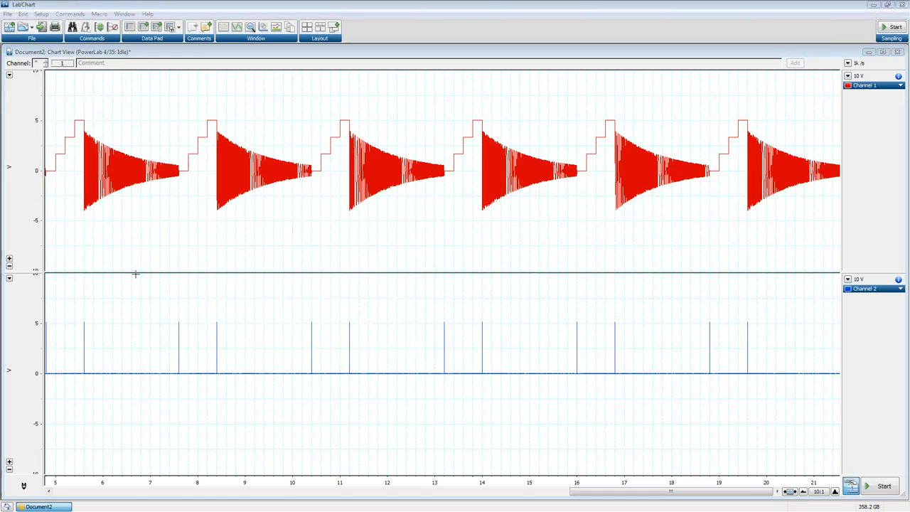
pyautogui.moveTo(737, 126); pyautogui.dragTo(228, 110)
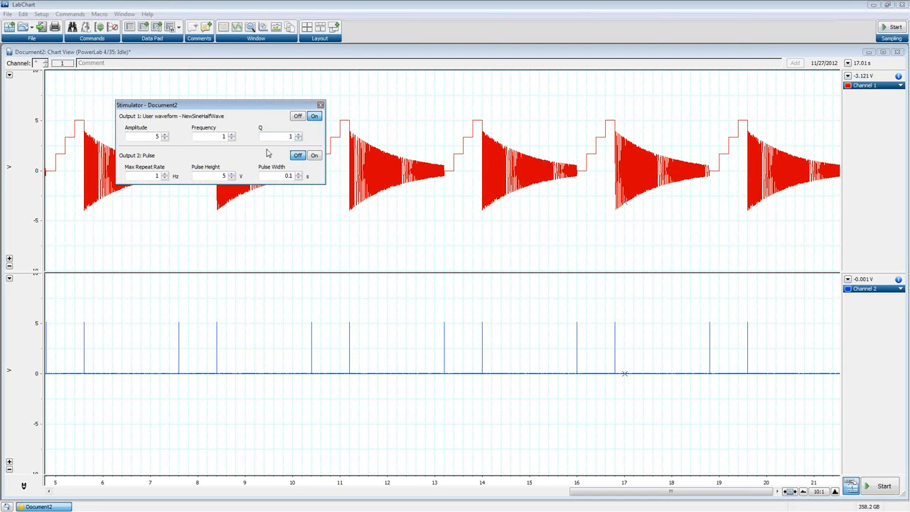
pyautogui.moveTo(244, 107); pyautogui.dragTo(184, 172)
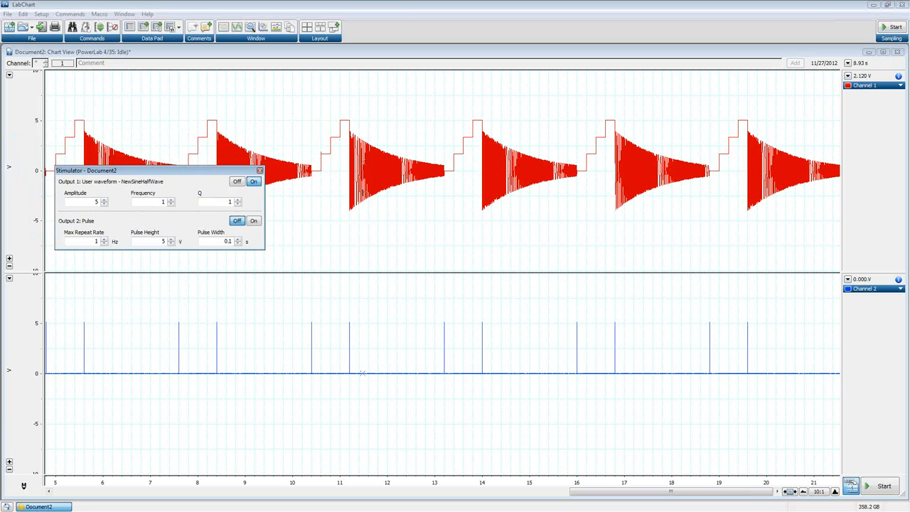
# Set Output 1's Q to 0 in the stimulator panel, and start sampling.
pyautogui.doubleClick(226, 201)
pyautogui.write('0')
pyautogui.click(893, 27)
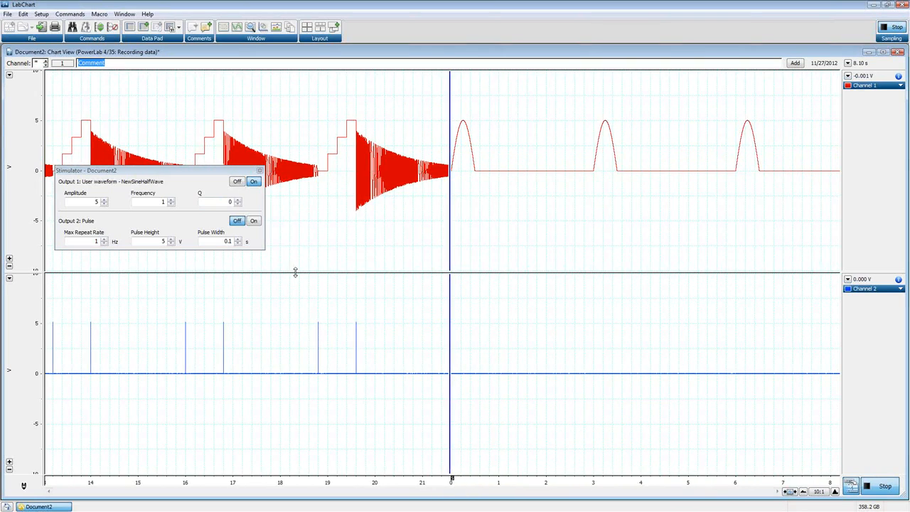
# Increase Output 1's Q during sampling, entering 1 and 10 and raising it to 17.
pyautogui.click(228, 202)
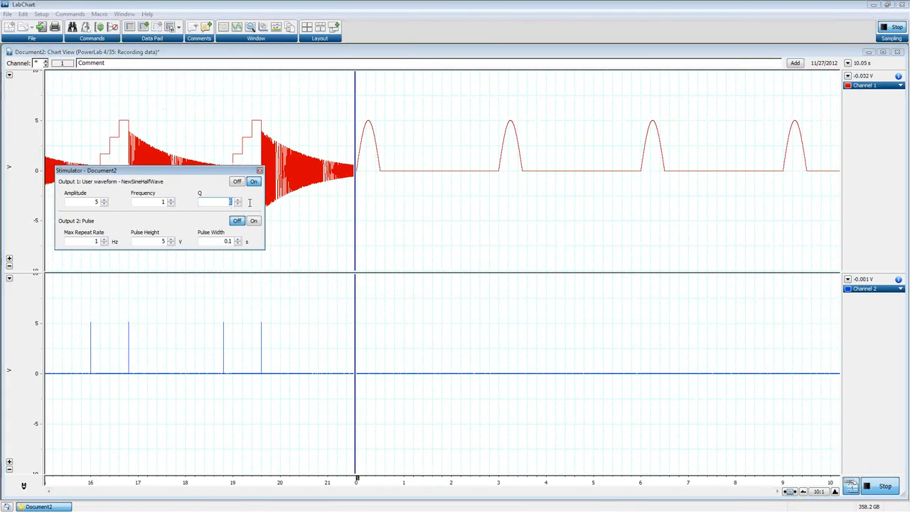
pyautogui.write('1')
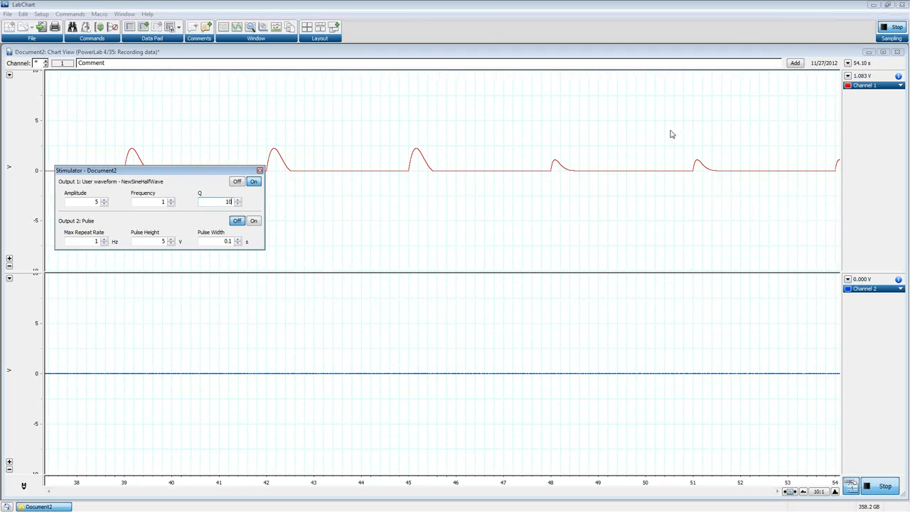
pyautogui.click(237, 199)
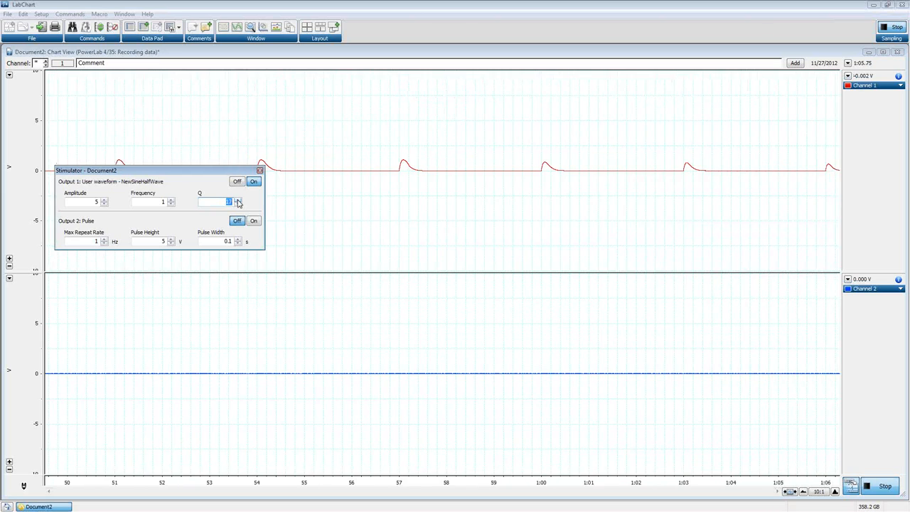
# Reset Output 1's Q to 0, and turn Output 1 off while sampling continues.
pyautogui.write('0')
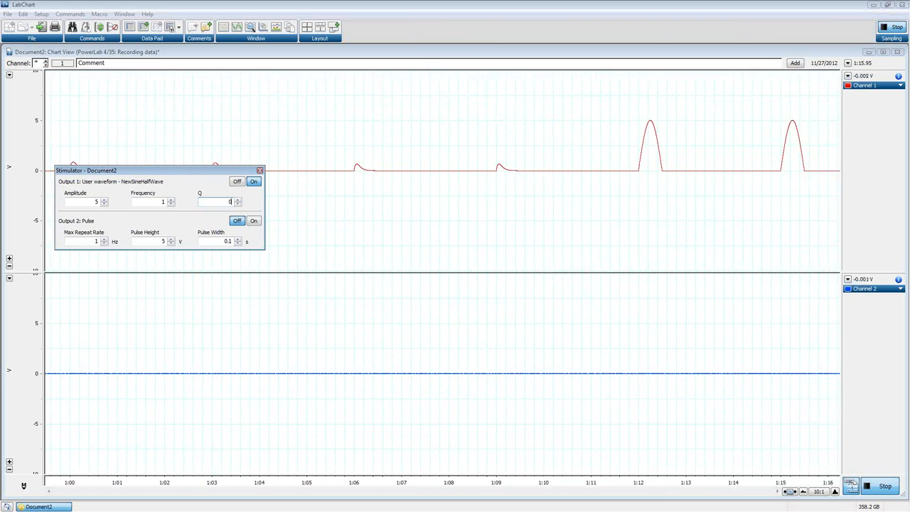
pyautogui.click(238, 182)
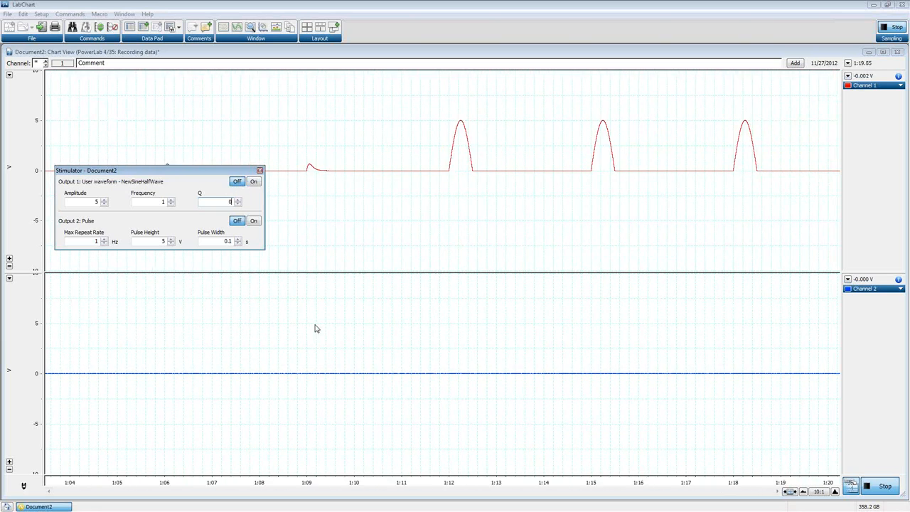
# Turn Output 1 back on with Q at 0, record several half-sine pulses, and stop sampling.
pyautogui.click(254, 181)
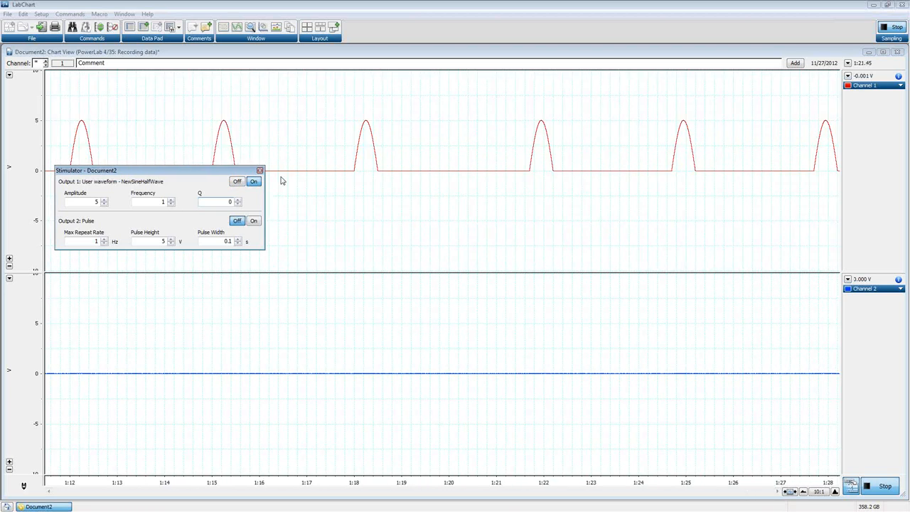
pyautogui.hotkey('ctrl', 'space')
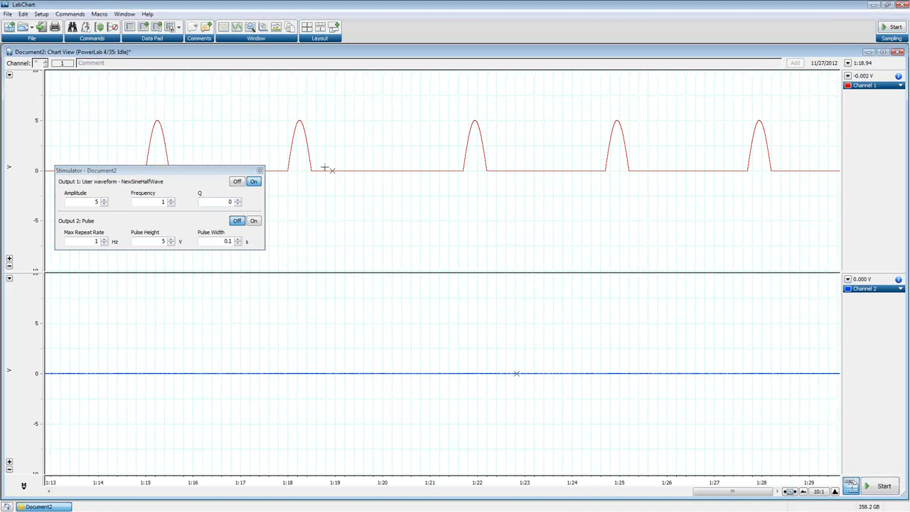
pyautogui.click(260, 171)
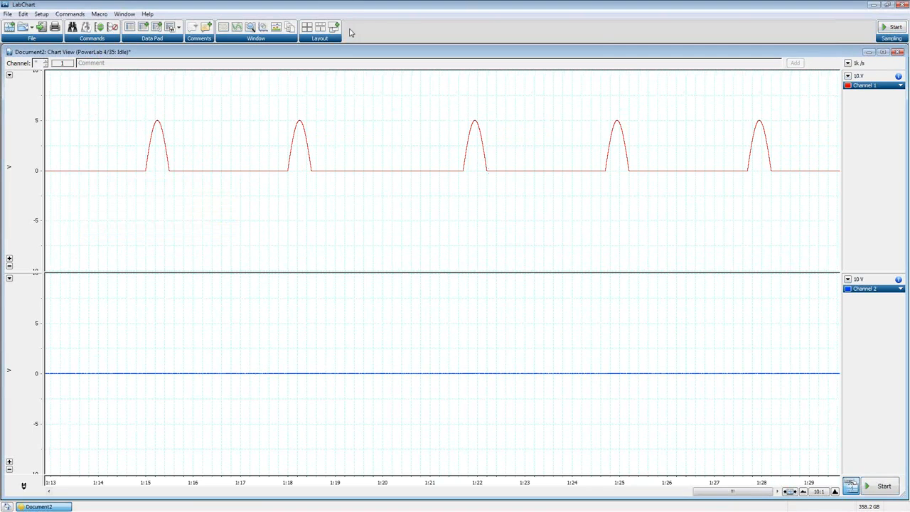
# Close Document2 without saving its changes, and tile Document3's Spectrum View and Chart View side by side.
pyautogui.click(899, 54)
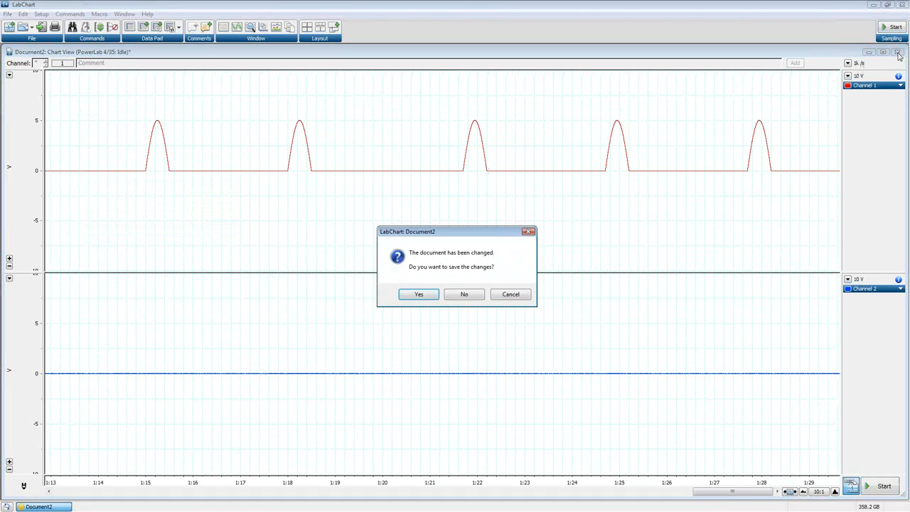
pyautogui.click(471, 294)
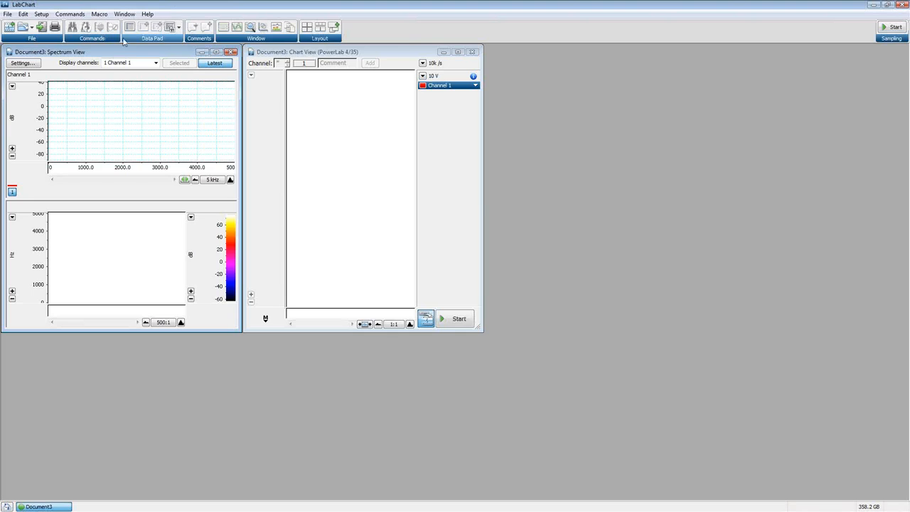
pyautogui.click(306, 26)
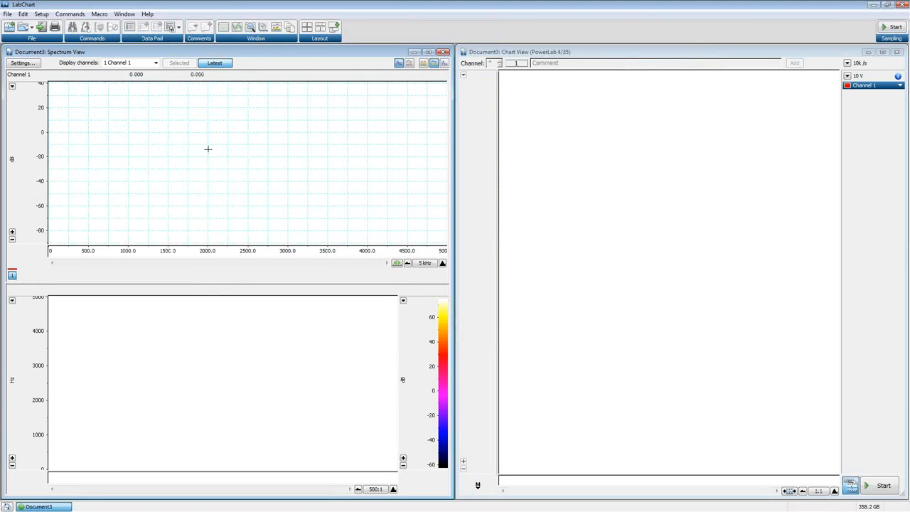
# Open the stimulator setup for Document3, and show the full arithmetic expression in Output 1's custom waveform settings.
pyautogui.click(43, 14)
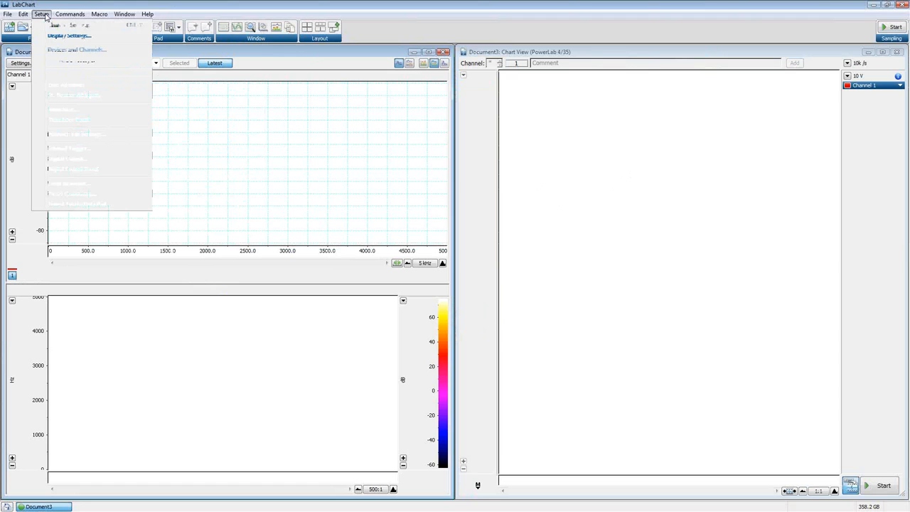
pyautogui.click(66, 111)
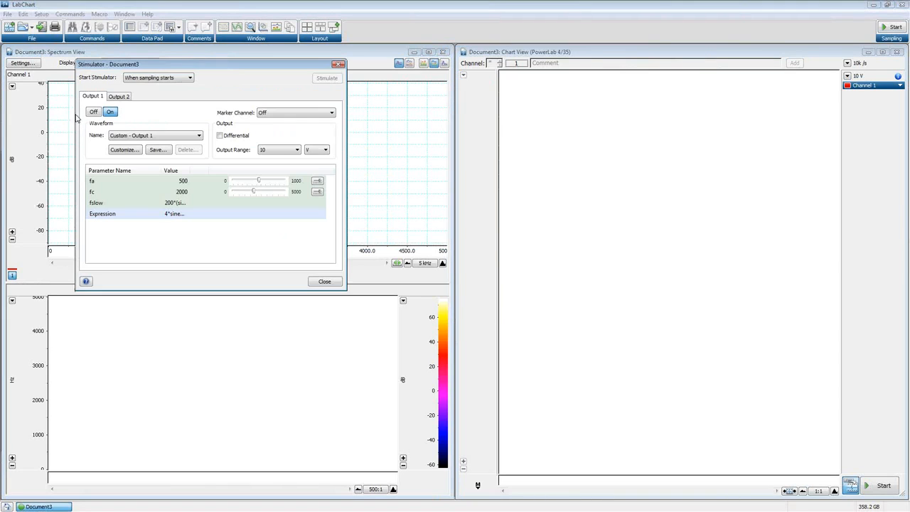
pyautogui.moveTo(223, 65); pyautogui.dragTo(477, 162)
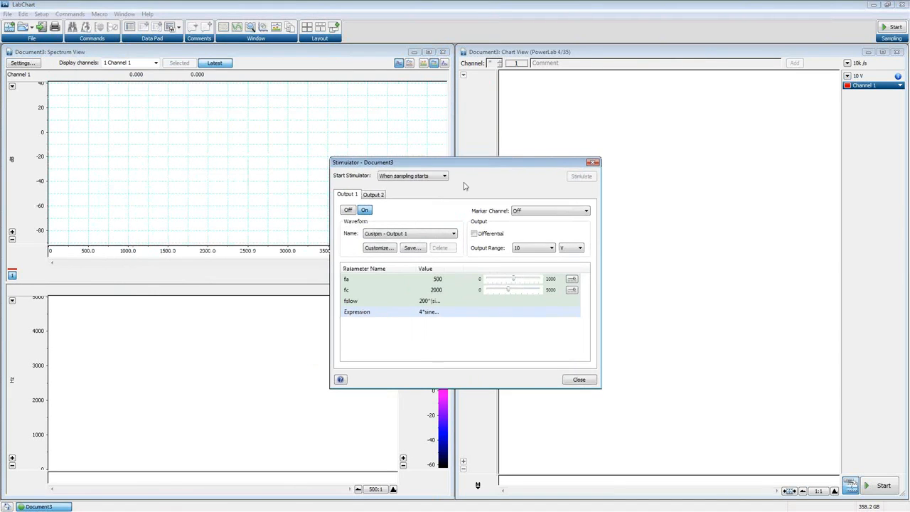
pyautogui.click(383, 248)
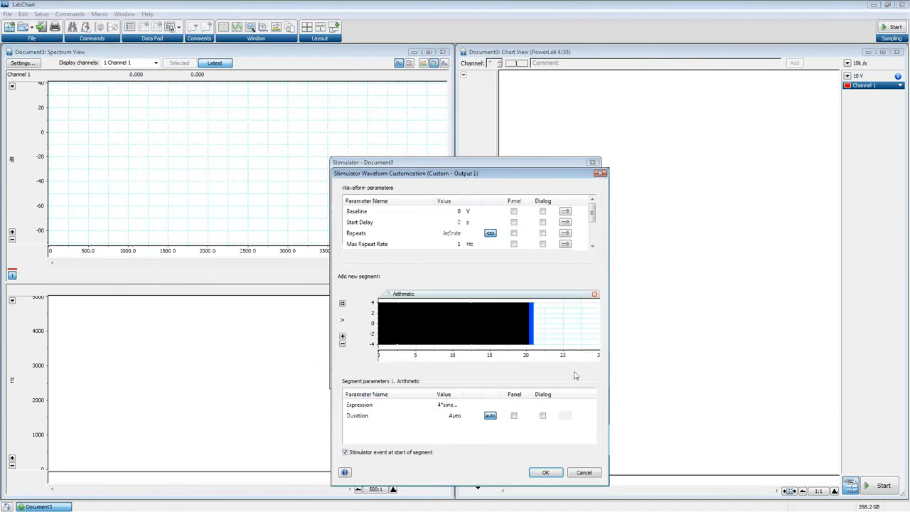
pyautogui.click(459, 405)
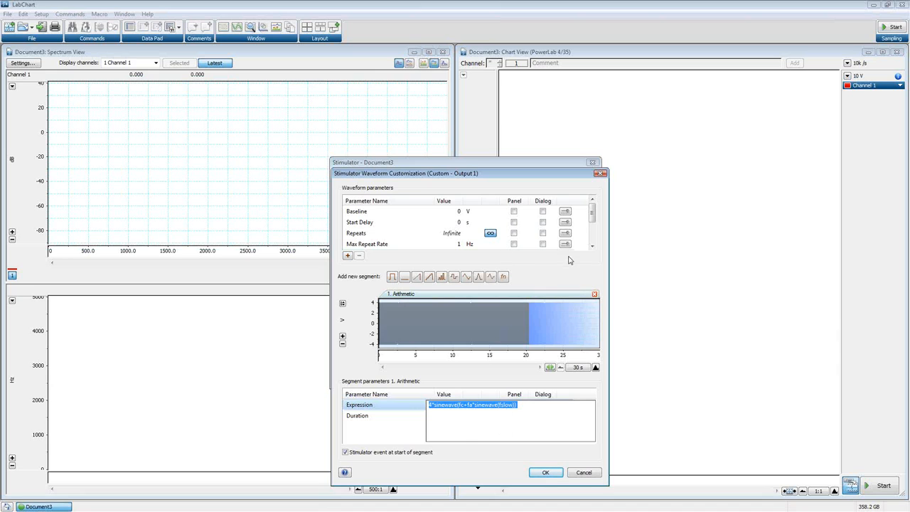
# Examine the waveform parameters fslow, fc and fa, and how the arithmetic segment's expression uses them.
pyautogui.scroll(-1, 594, 217)
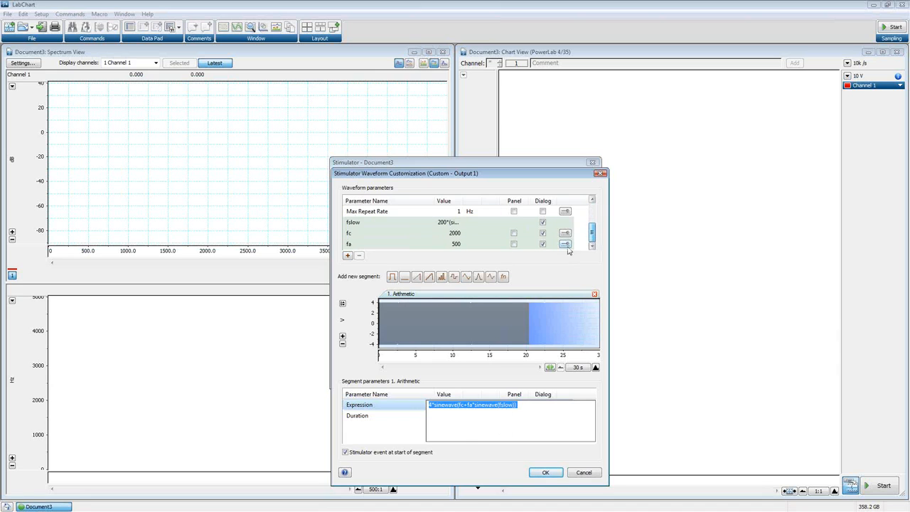
pyautogui.click(460, 223)
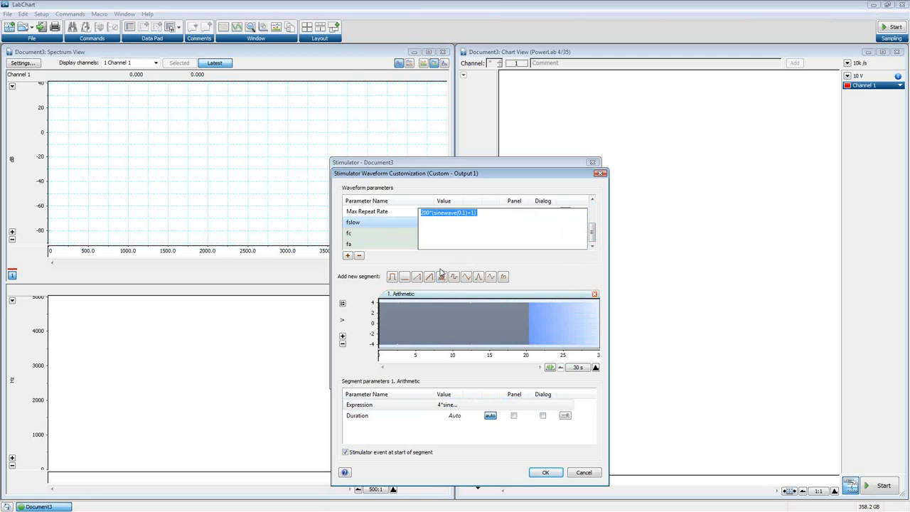
pyautogui.click(406, 235)
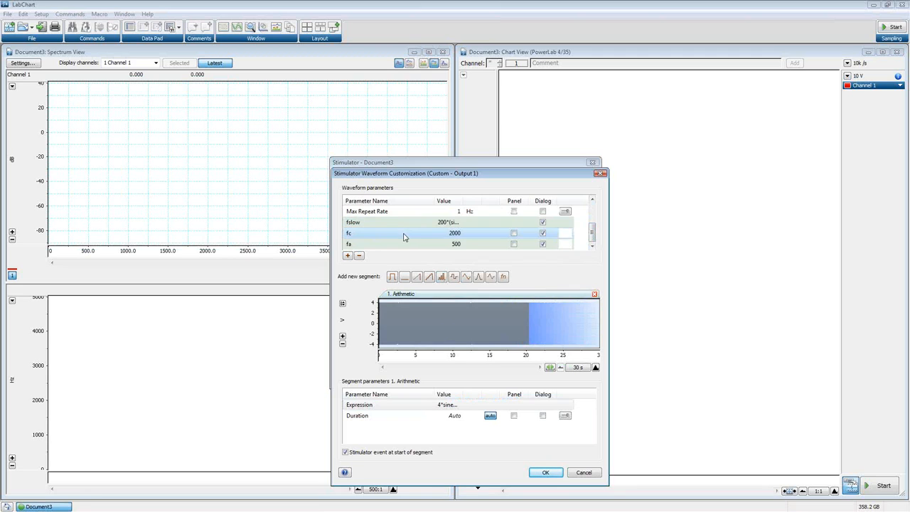
pyautogui.click(458, 244)
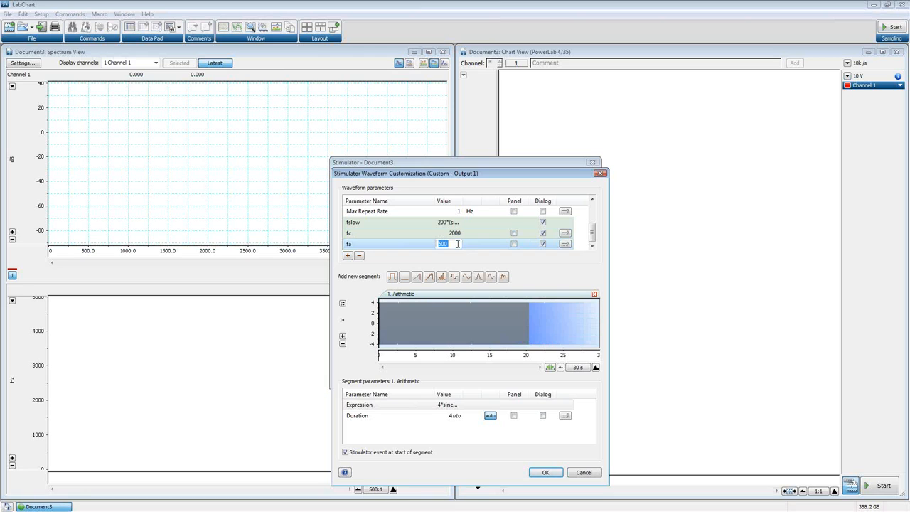
pyautogui.click(451, 406)
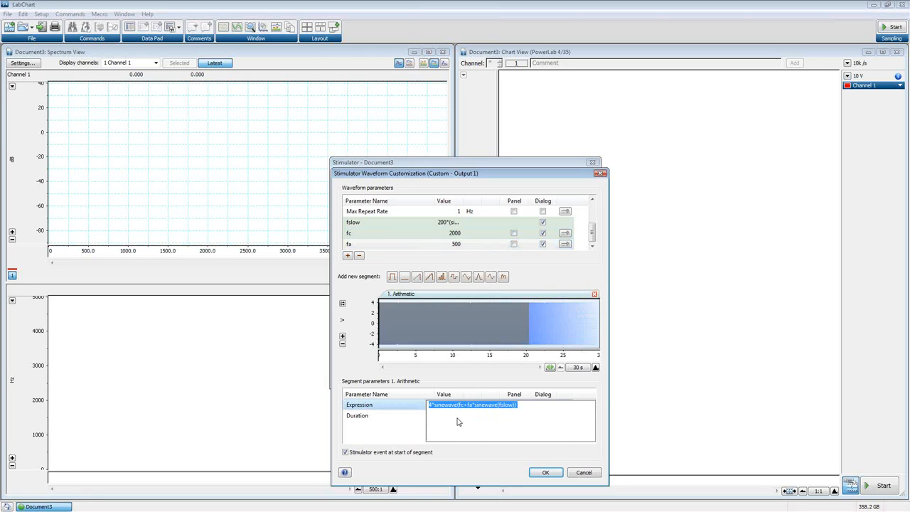
# Preview the arithmetic segment at several time scales, and close the stimulator setup without applying changes.
pyautogui.click(595, 368)
pyautogui.click(595, 368)
pyautogui.click(596, 369)
pyautogui.click(595, 368)
pyautogui.click(596, 368)
pyautogui.click(596, 368)
pyautogui.click(595, 368)
pyautogui.click(596, 368)
pyautogui.click(596, 368)
pyautogui.click(560, 368)
pyautogui.click(561, 368)
pyautogui.click(560, 368)
pyautogui.click(560, 368)
pyautogui.click(560, 368)
pyautogui.click(560, 368)
pyautogui.click(561, 367)
pyautogui.click(560, 368)
pyautogui.click(560, 368)
pyautogui.click(596, 368)
pyautogui.click(596, 368)
pyautogui.click(388, 434)
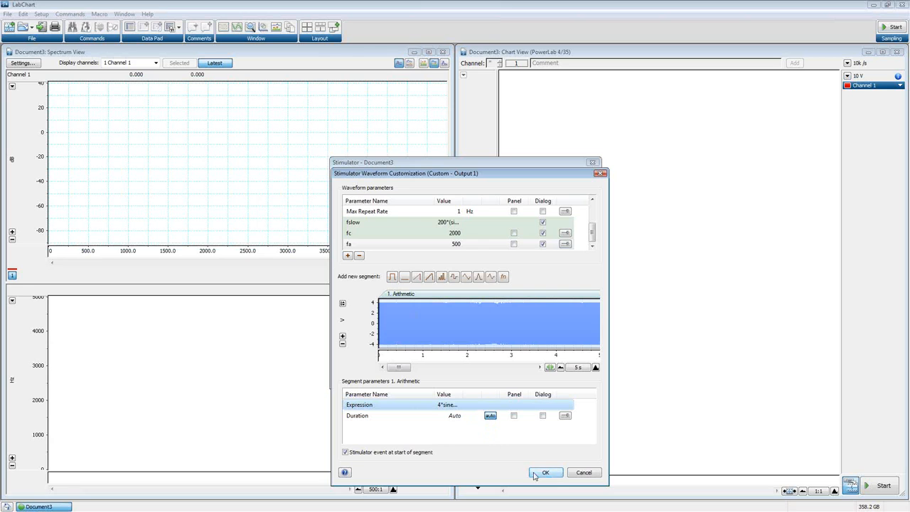
pyautogui.click(585, 472)
pyautogui.click(578, 379)
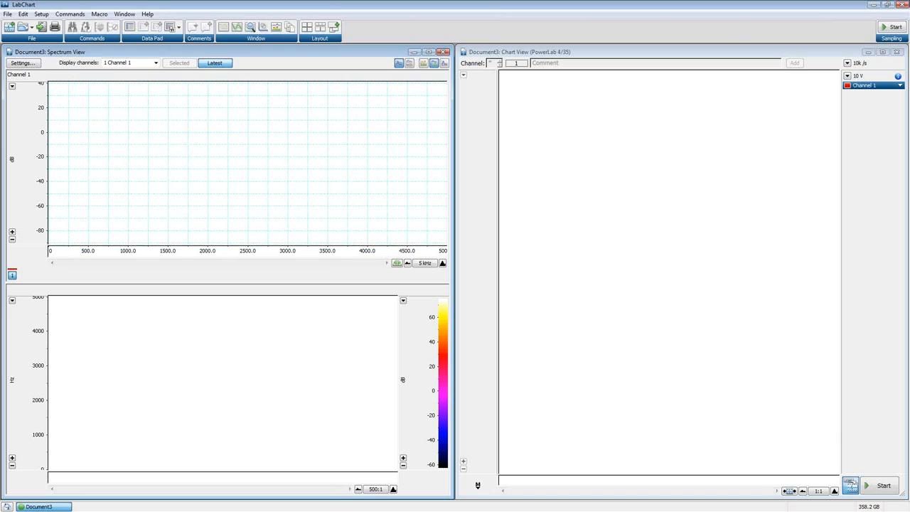
# Record the Output 1 arithmetic waveform on Channel 1 for about one minute with the spectrum displayed, and stop sampling.
pyautogui.click(892, 26)
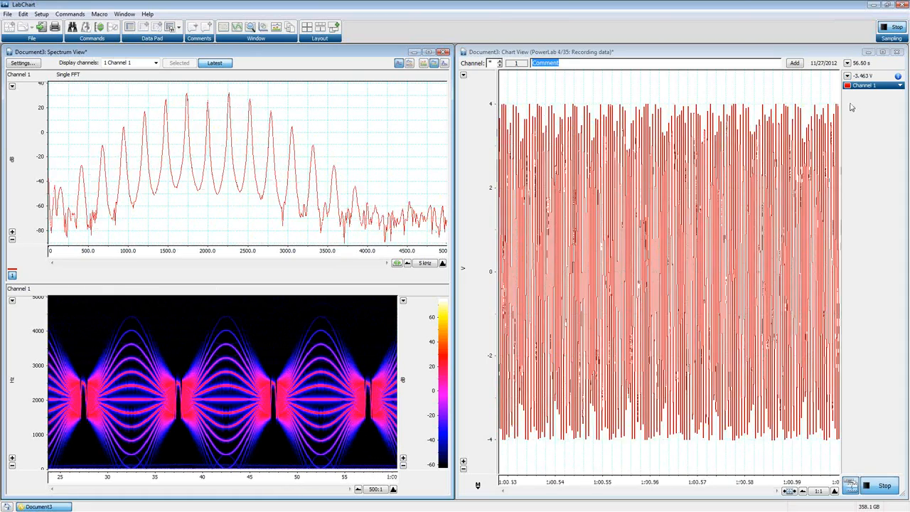
pyautogui.click(892, 27)
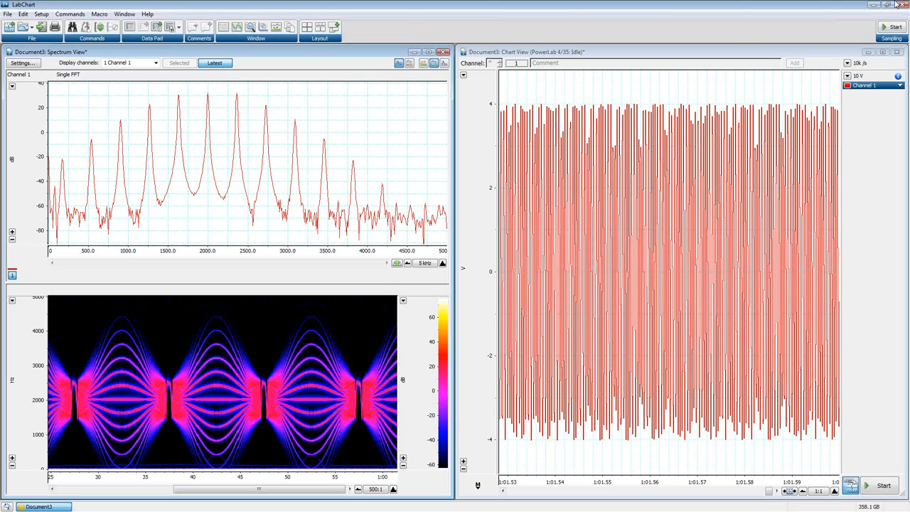